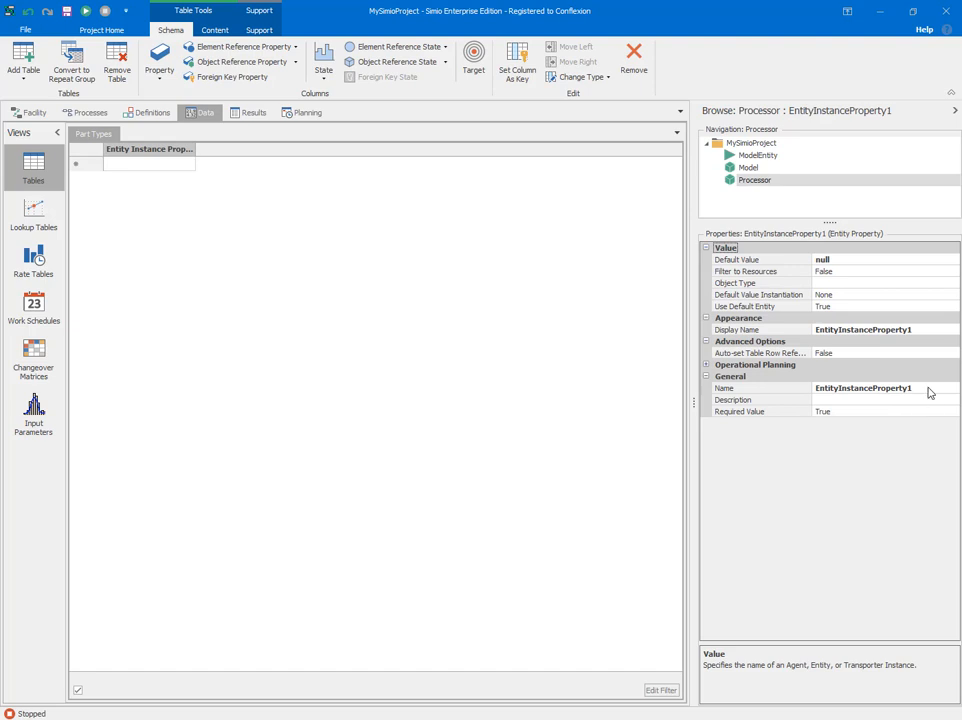
Step: Rename the entity instance property column of the Part Types table to PartType
click(747, 392)
text(Par)
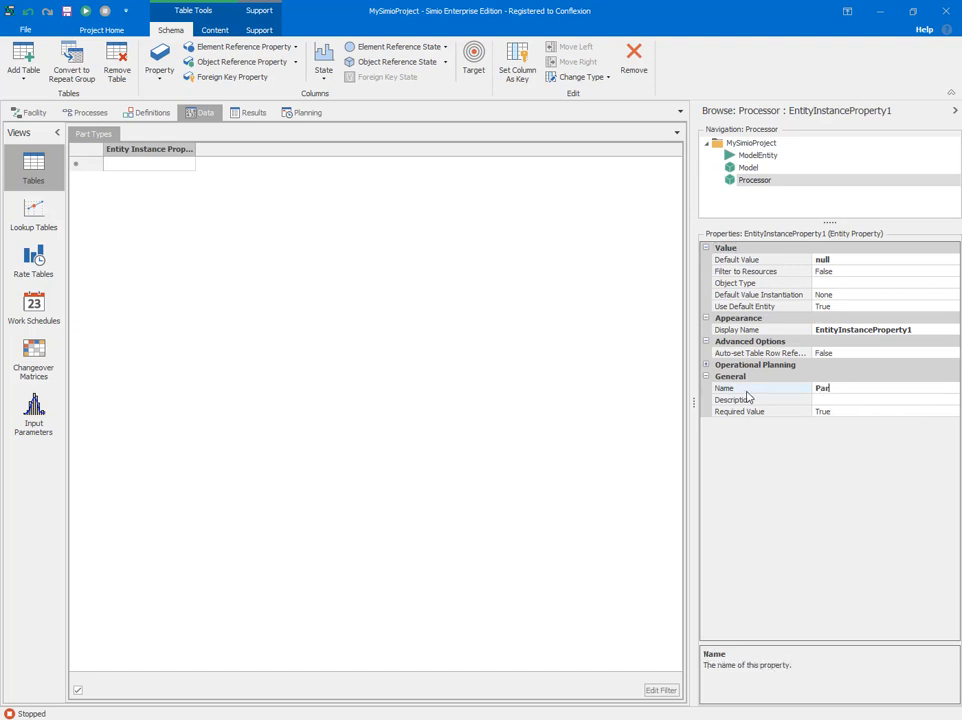
text(tType)
key(Return)
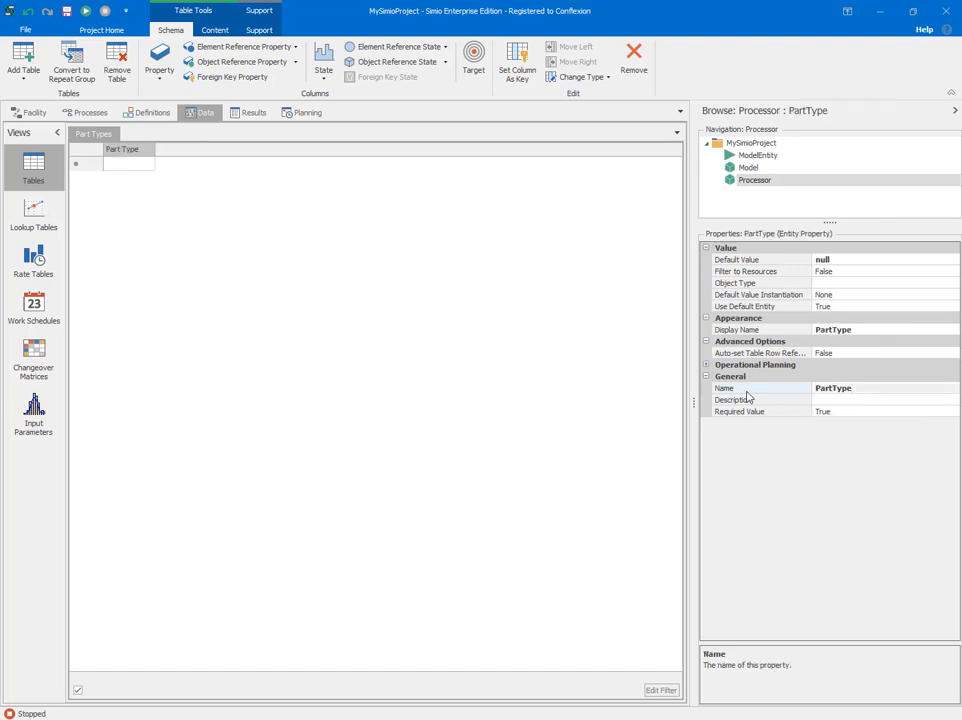
Step: Add an Expression property column named ProcessingTime to the Part Types table
click(160, 72)
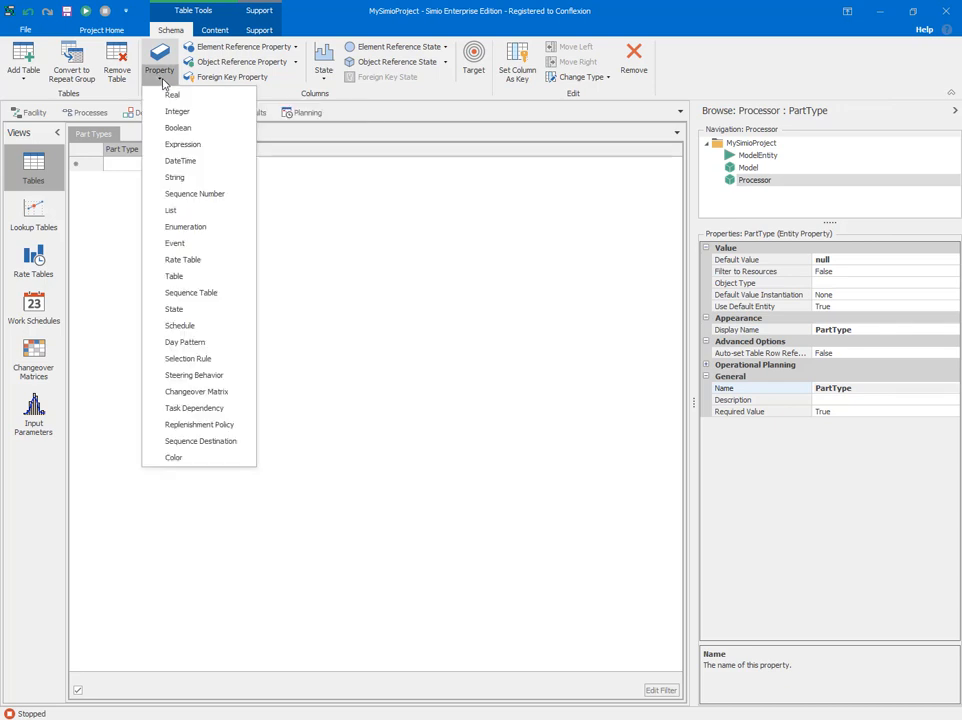
click(181, 145)
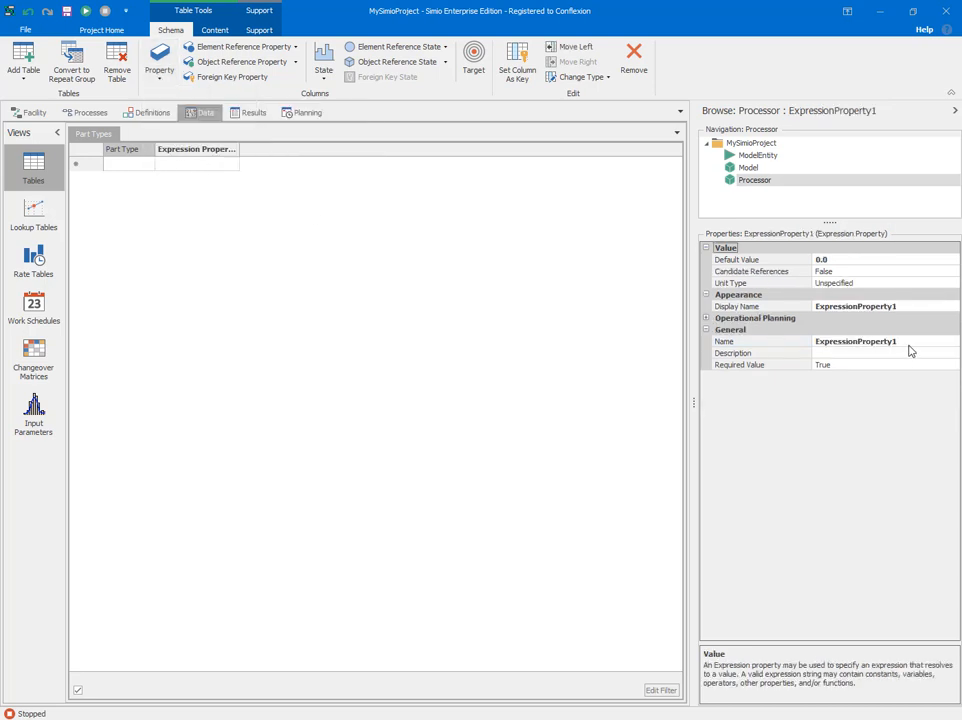
click(816, 341)
text(Pro)
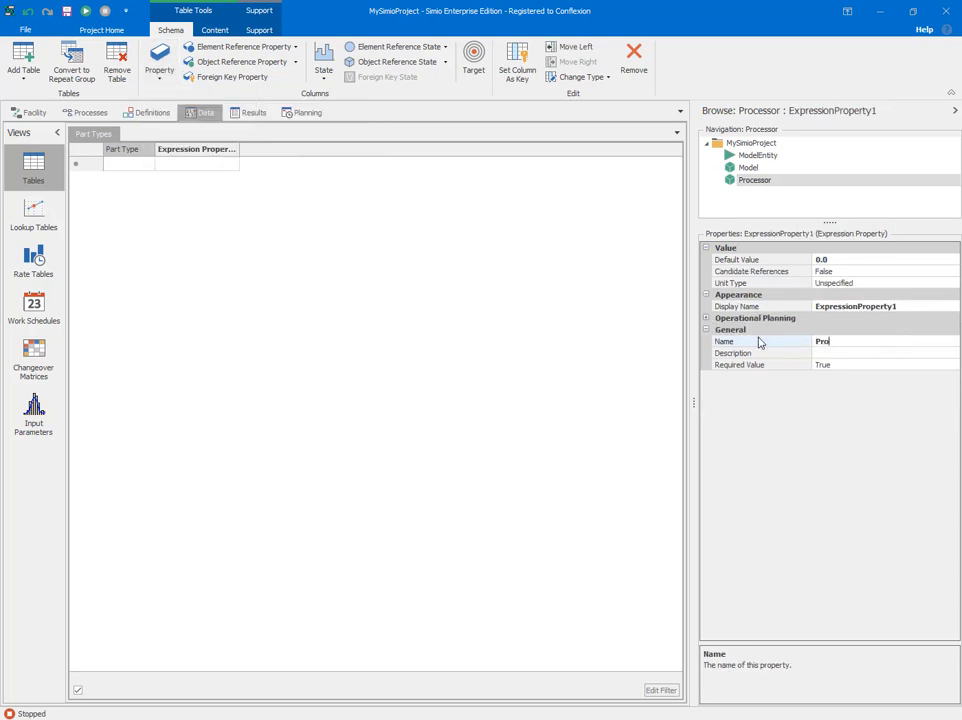
text(cessingTime)
key(Return)
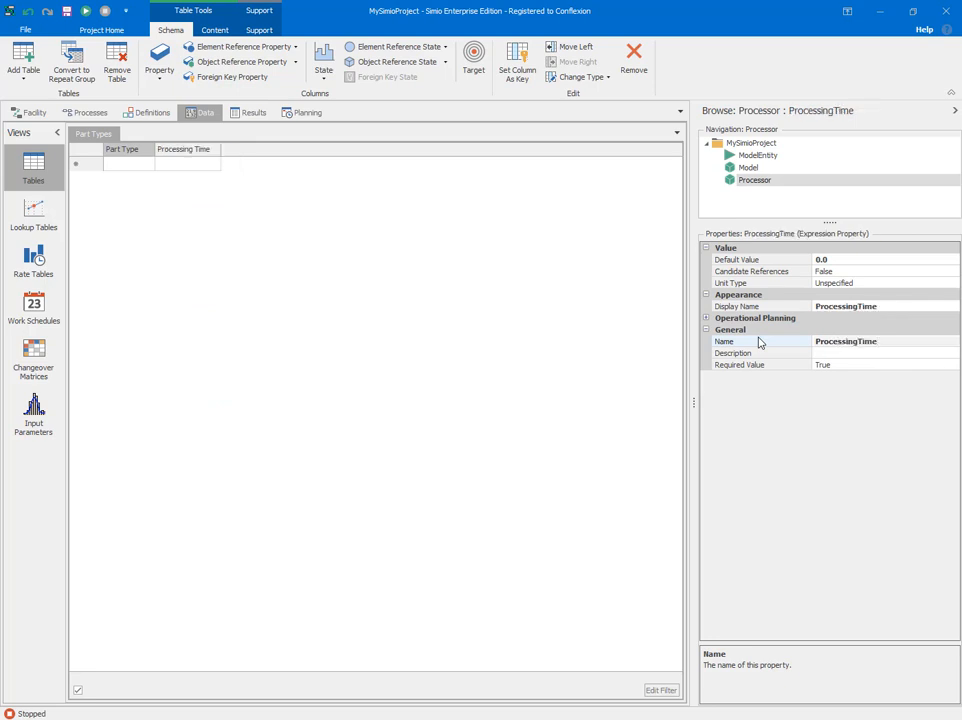
Step: Set the ProcessingTime column's unit type to Time with default units of Minutes
click(907, 286)
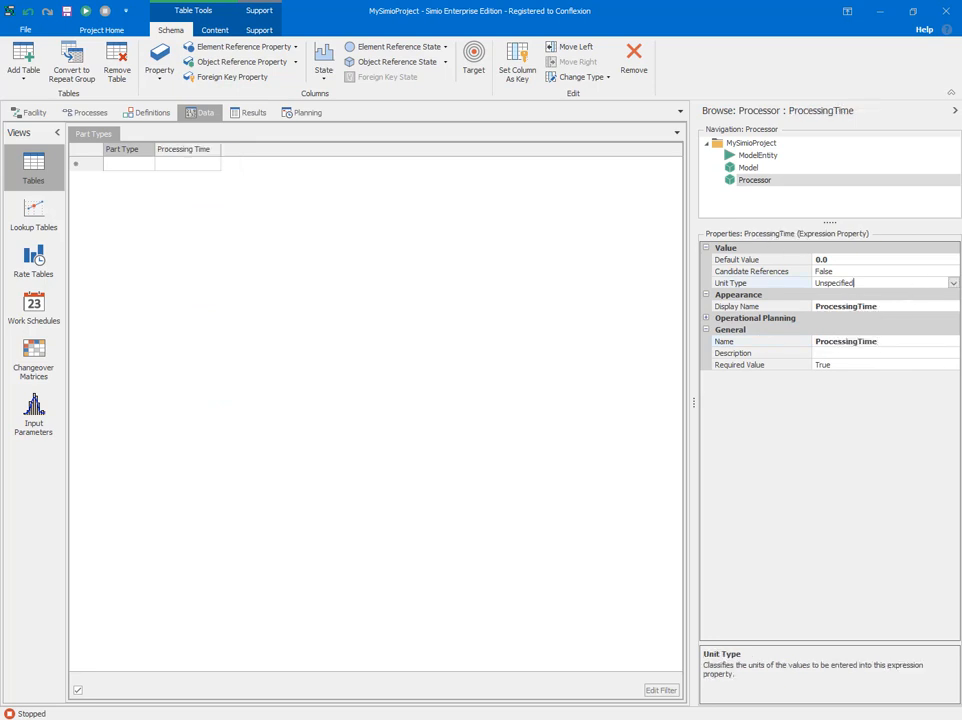
click(953, 283)
click(858, 306)
click(865, 296)
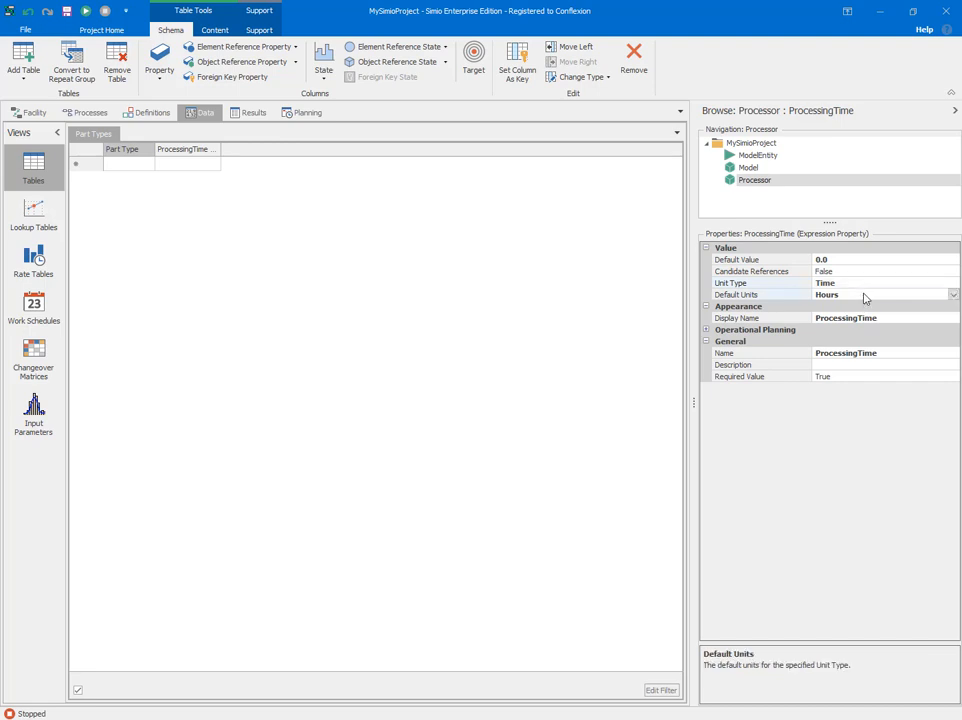
click(953, 295)
click(829, 318)
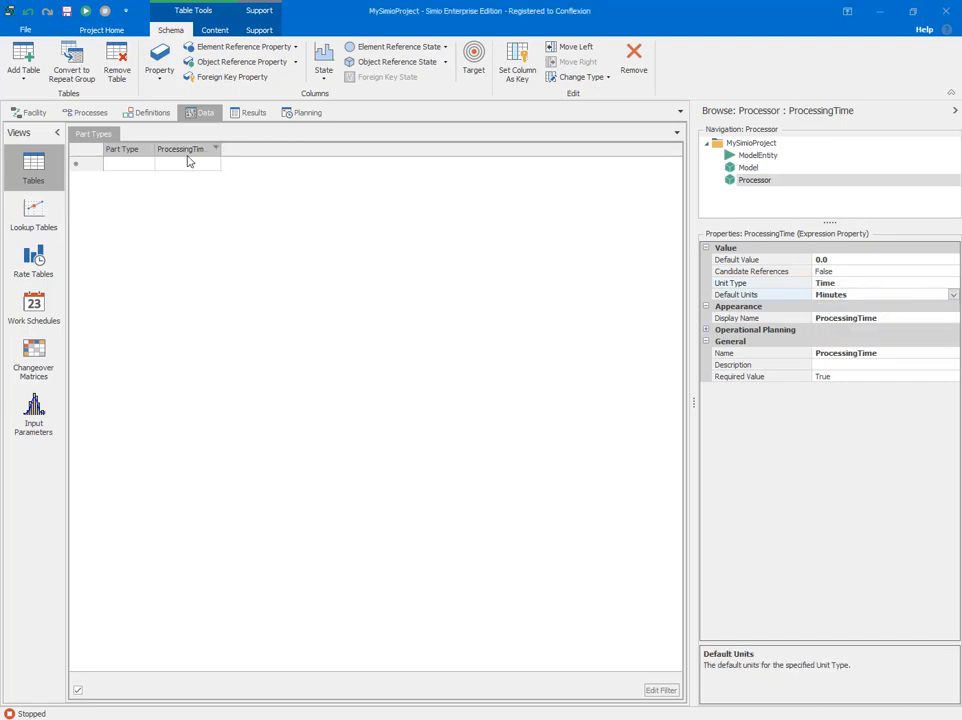
Step: Add an Integer property column named SymbolIdx to the Part Types table
click(161, 76)
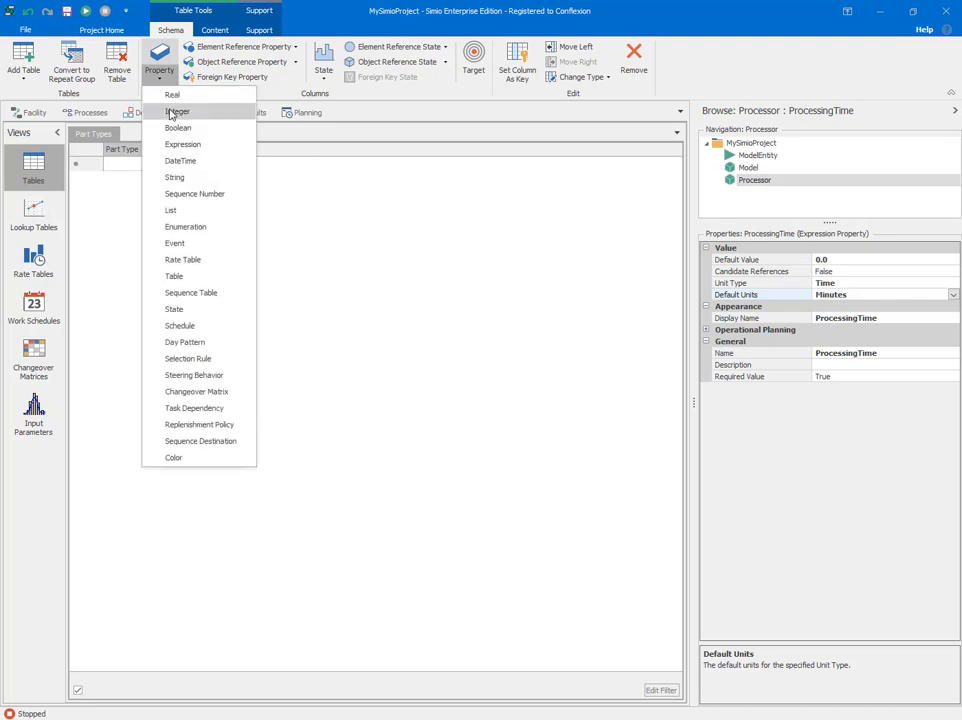
click(171, 114)
click(745, 331)
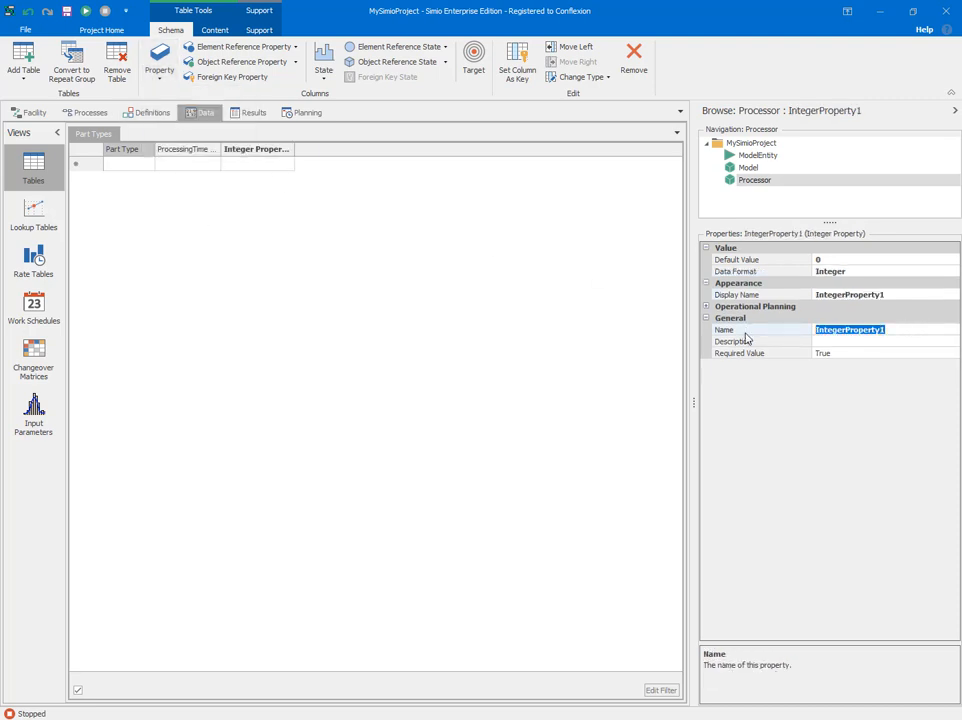
text(SymbolIdx)
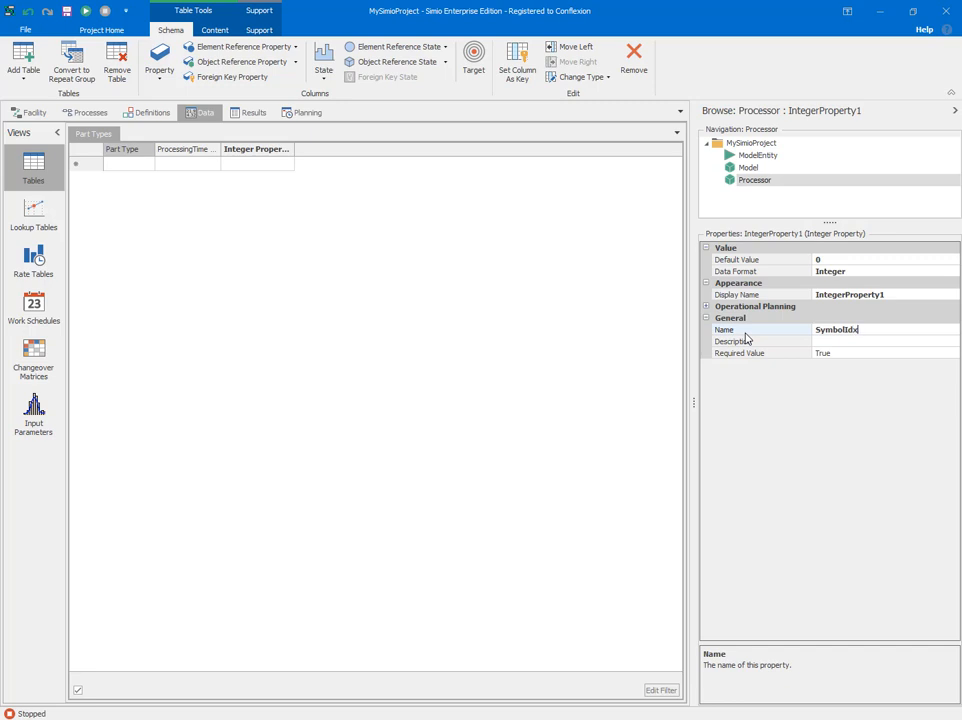
key(Return)
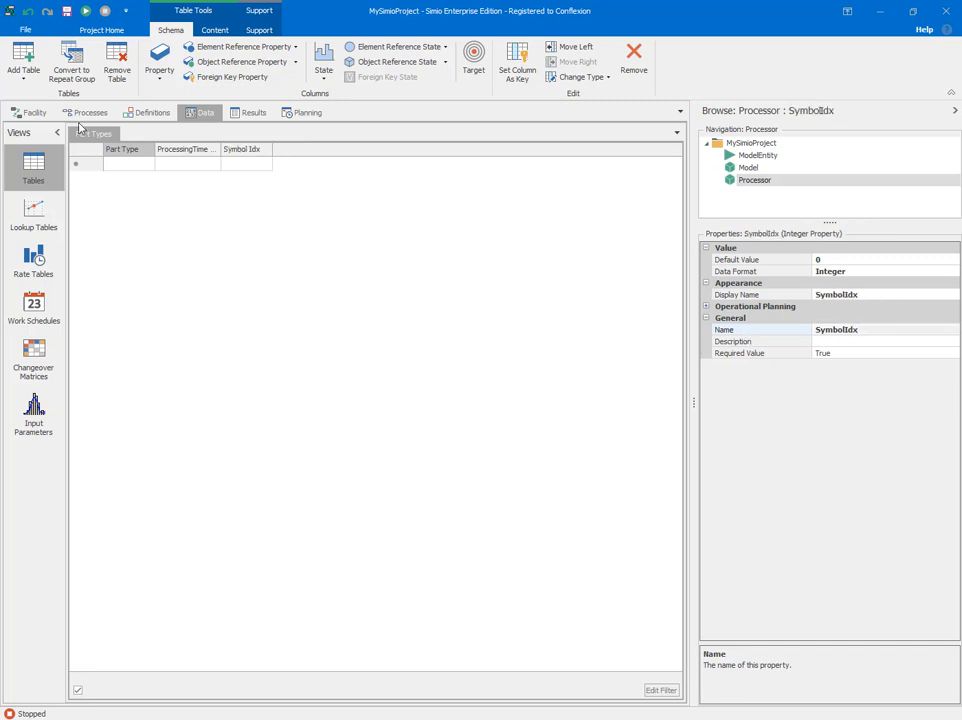
Step: Add a node object reference property column named DestNode to the Part Types table
click(292, 64)
click(247, 131)
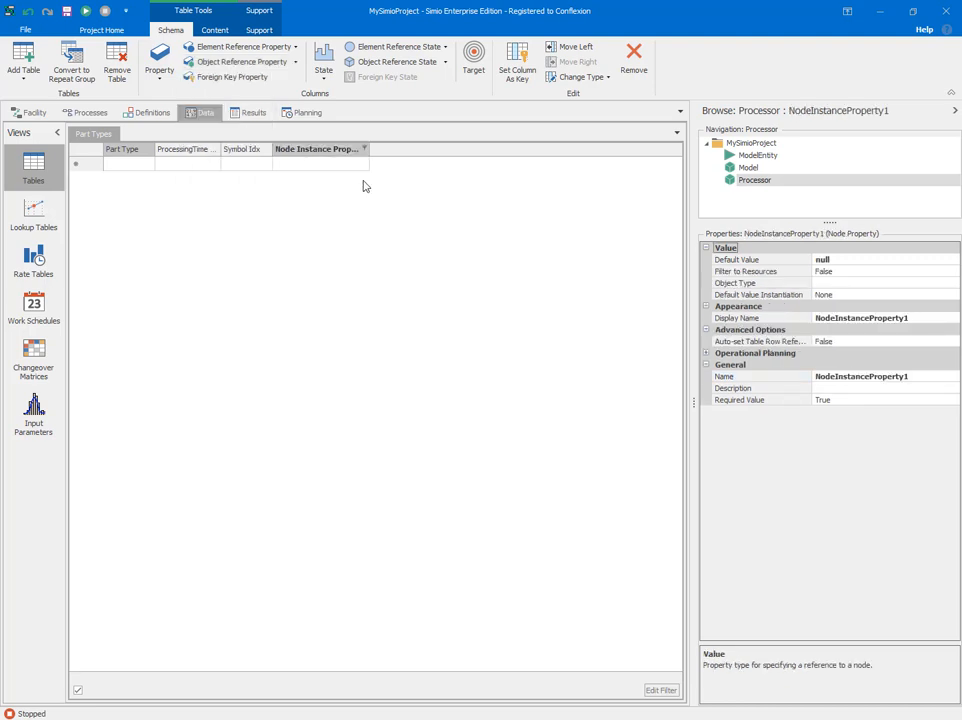
drag(950, 377, 771, 384)
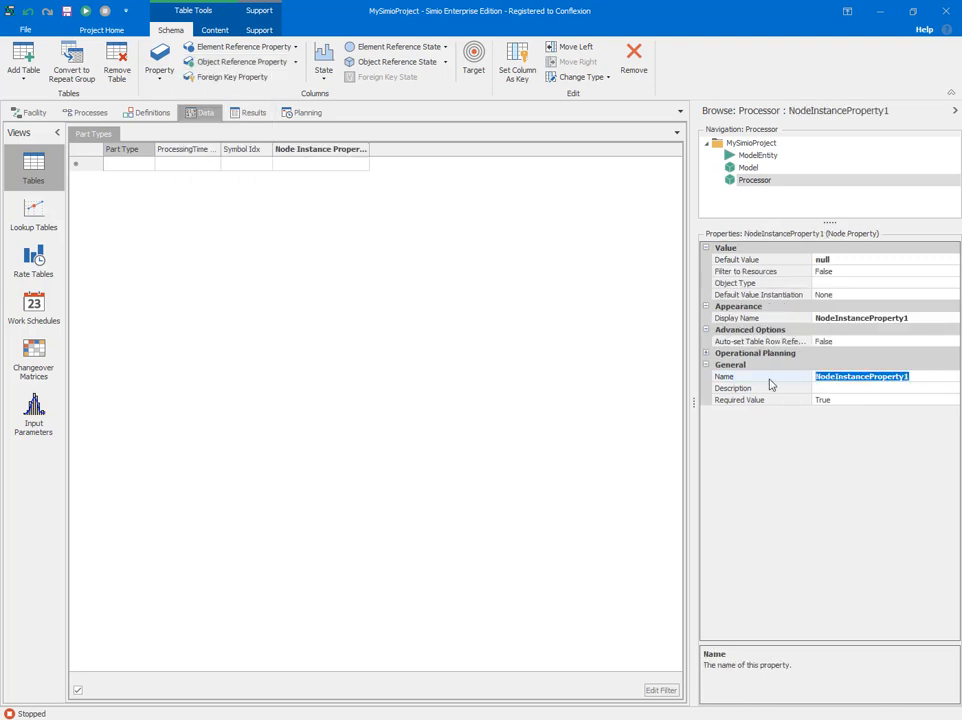
text(DestNode)
key(Return)
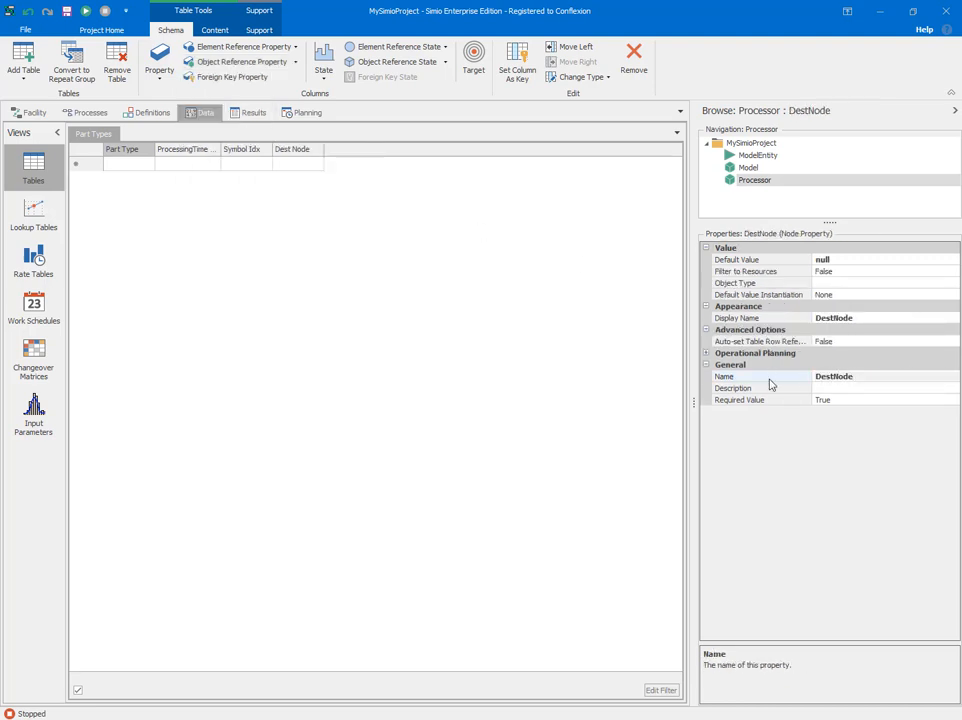
Step: Add an Integer property column named Mix to the Part Types table
click(159, 68)
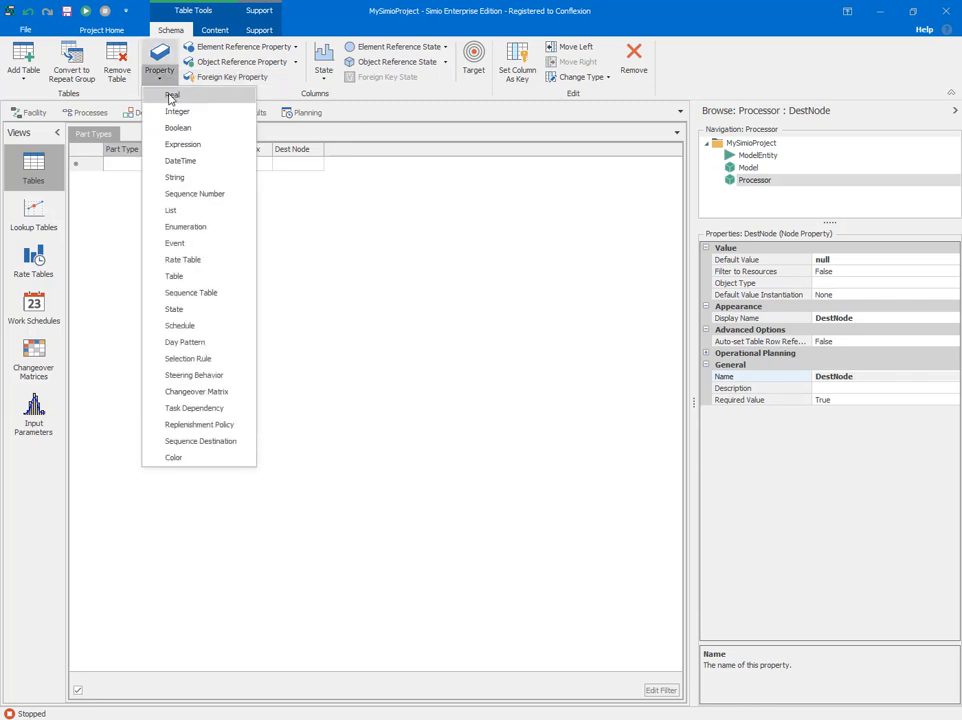
click(175, 112)
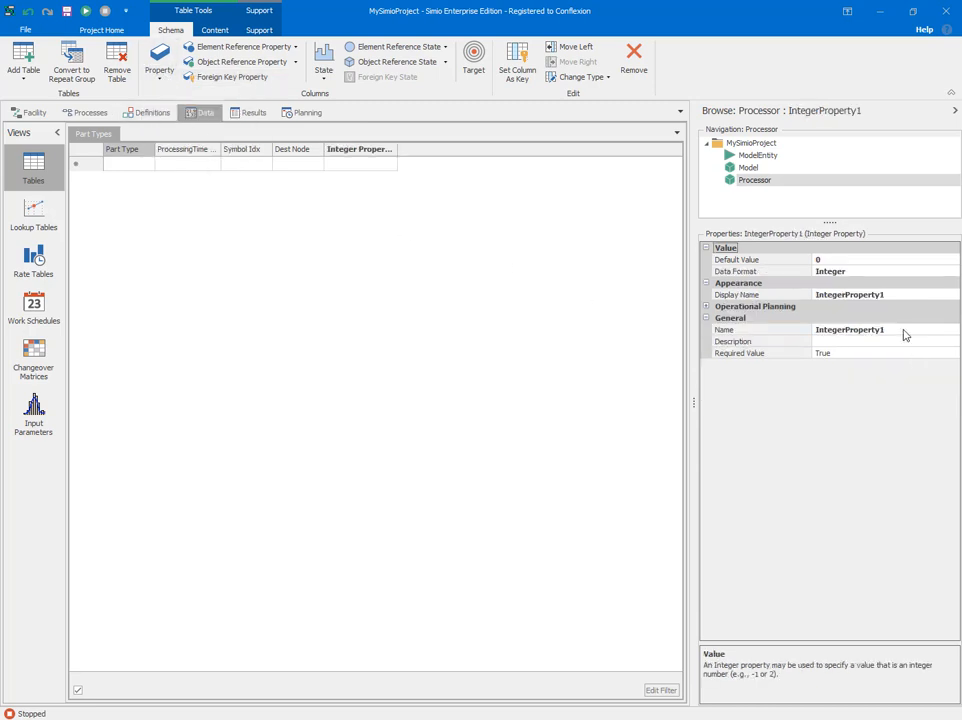
click(726, 330)
text(Mix)
key(Return)
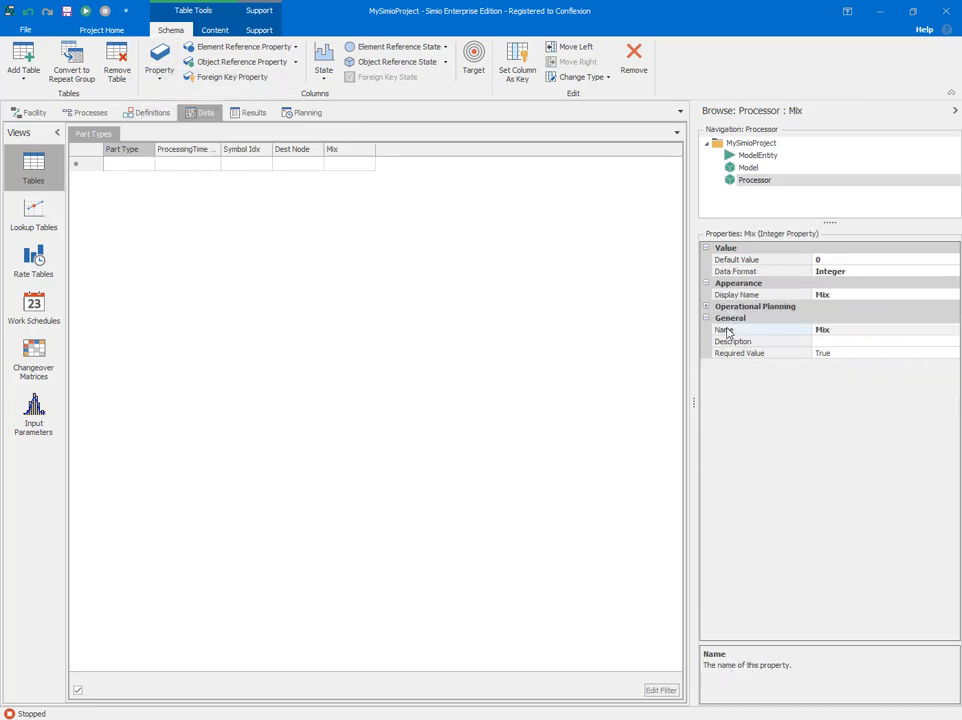
Step: Review the properties of the Part Type, ProcessingTime, Symbol Idx, Dest Node and Mix columns one after another
click(277, 225)
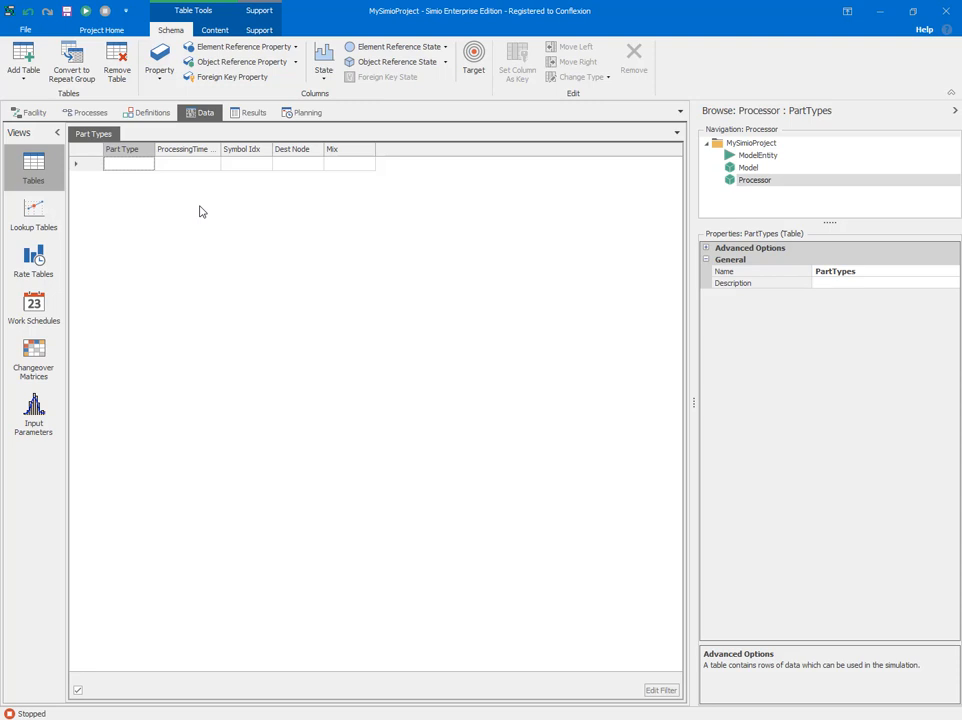
click(132, 157)
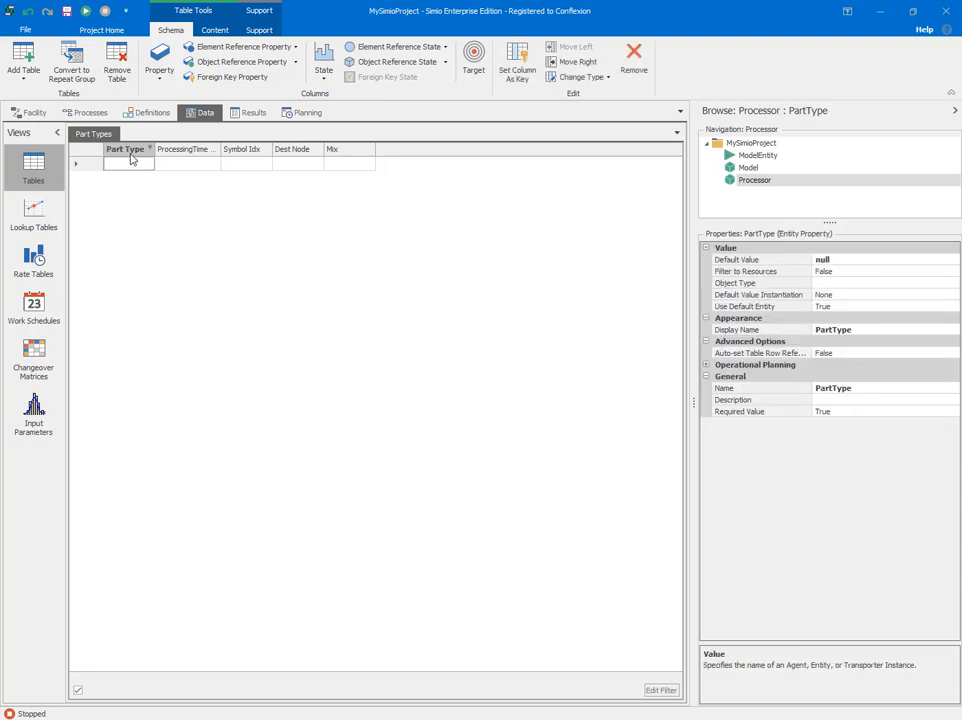
click(195, 152)
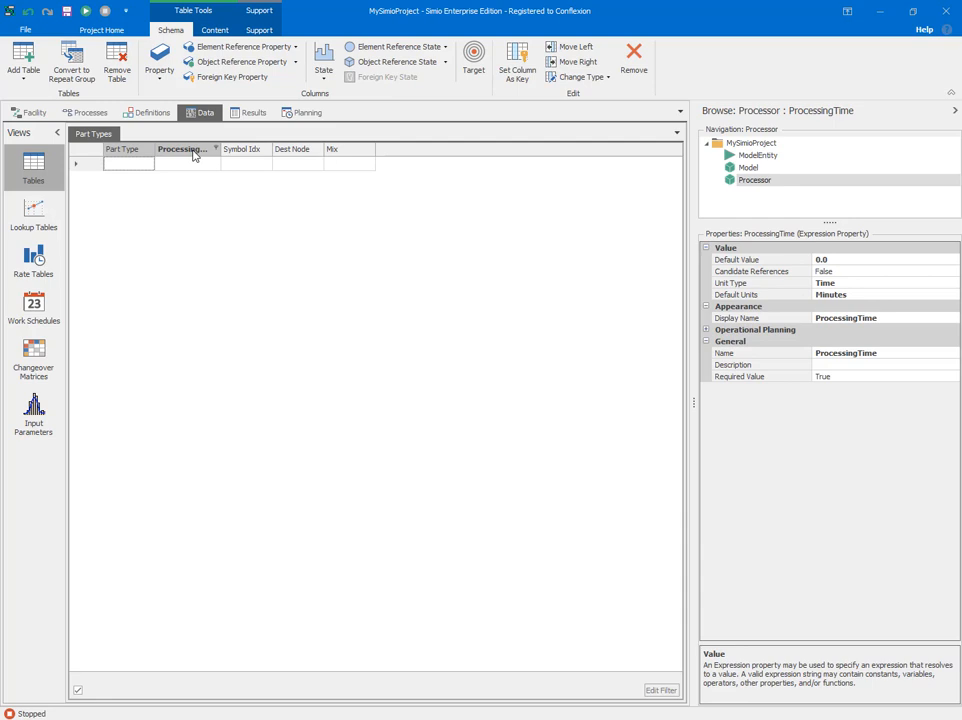
click(248, 151)
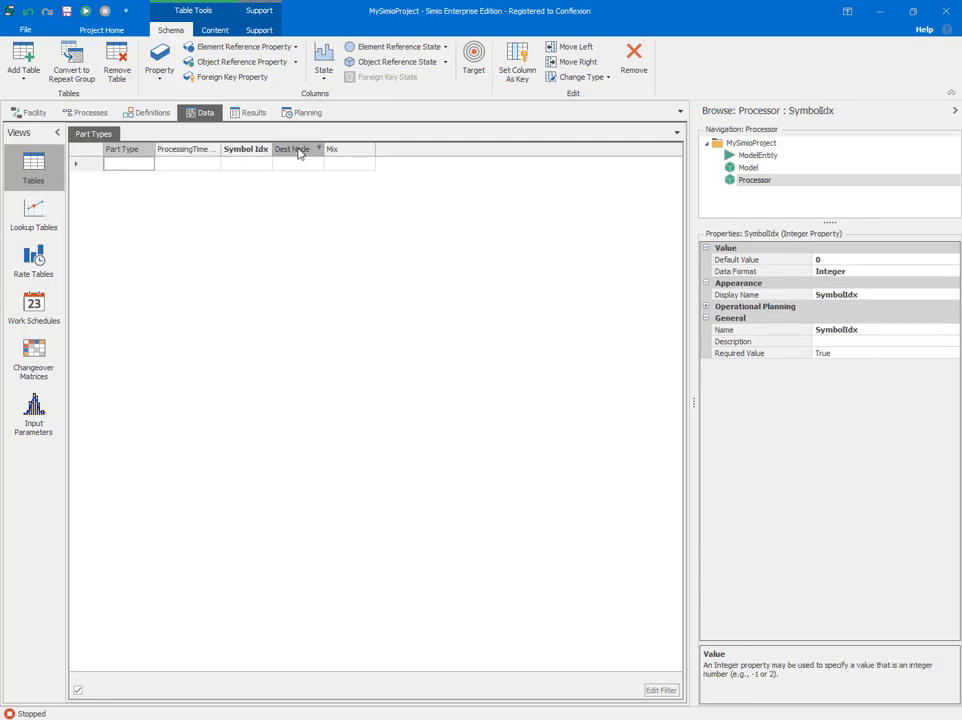
click(298, 150)
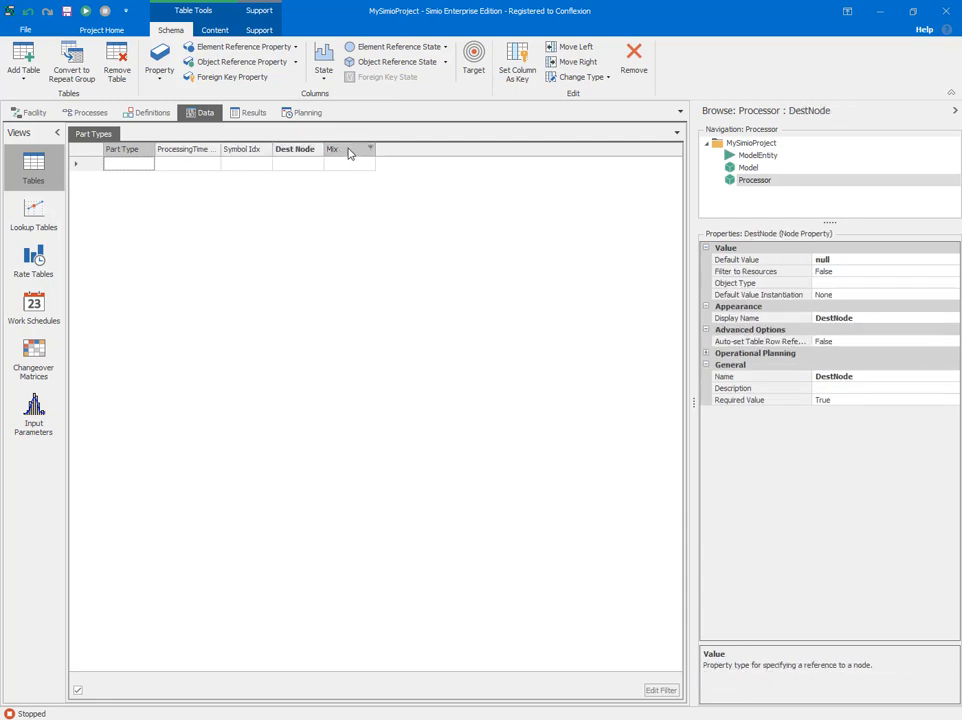
click(349, 153)
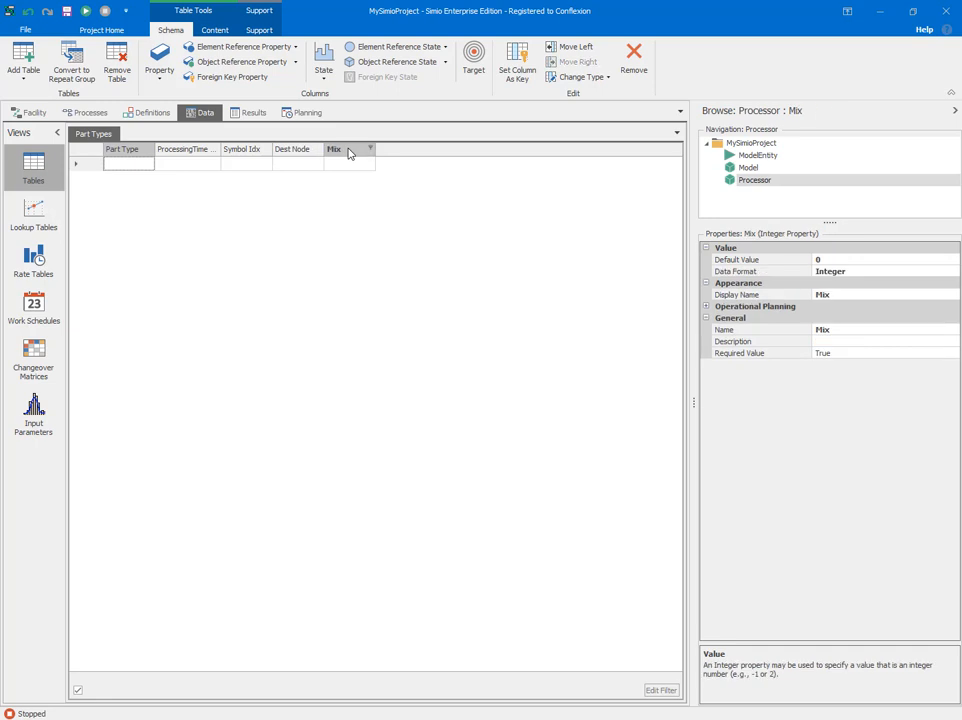
Step: In the Processor's MainProcess, insert a Delay step between IntoProcessing and ToOutput with Delay Time PartTypes.ProcessingTime
click(97, 115)
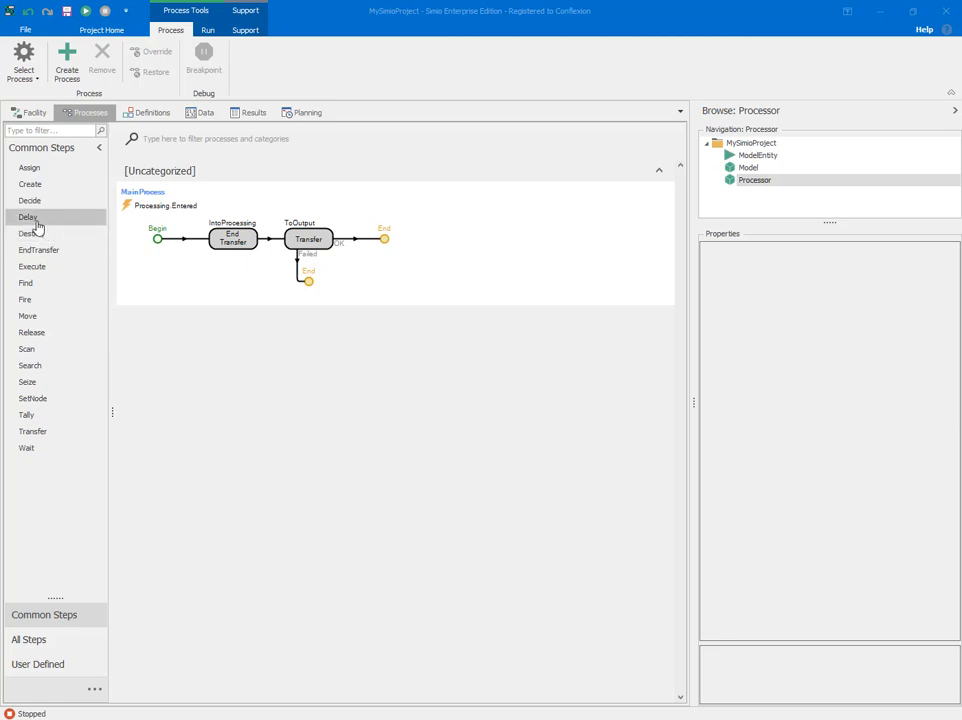
drag(37, 217, 295, 252)
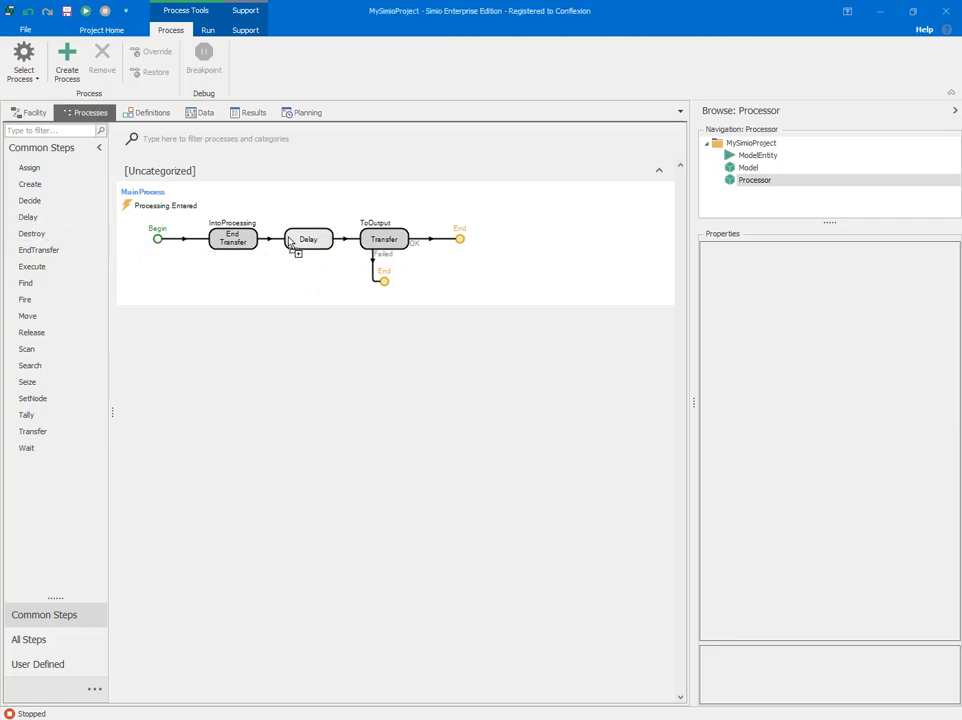
click(838, 260)
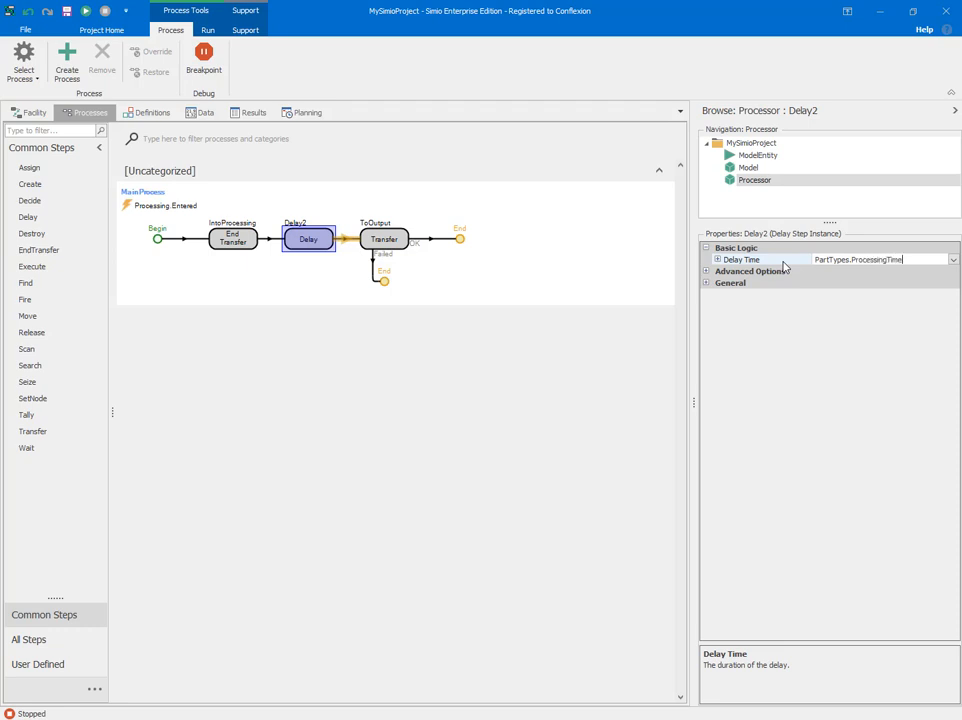
key(Return)
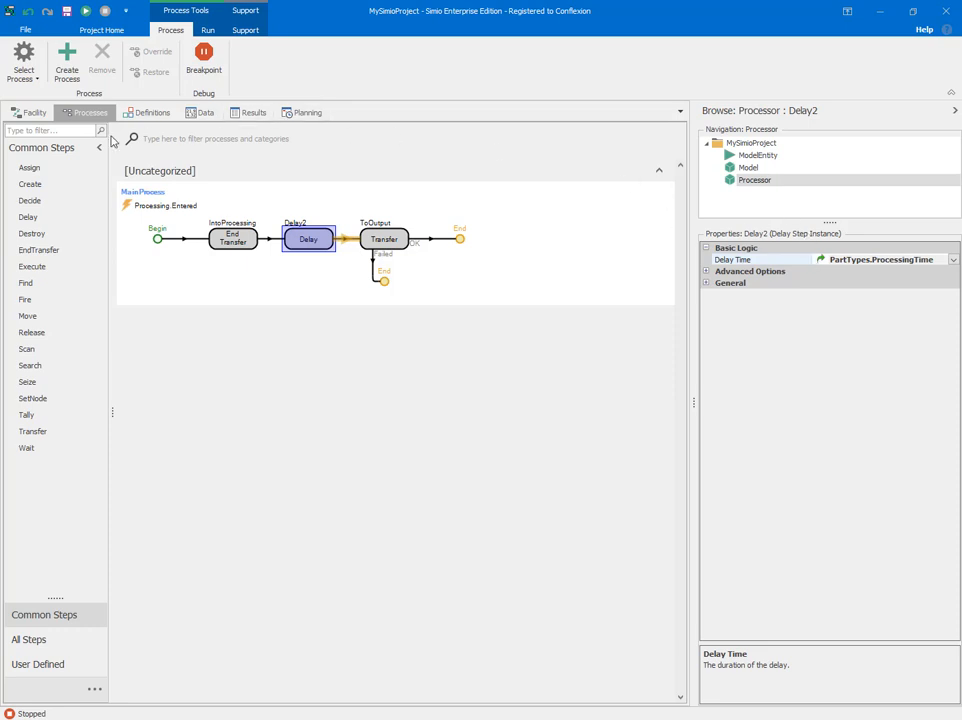
Step: Insert an Assign step after the Delay that sets state variable ModelEntity.Picture to the new value PartTypes.SymbolIdx
click(33, 170)
drag(33, 170, 368, 238)
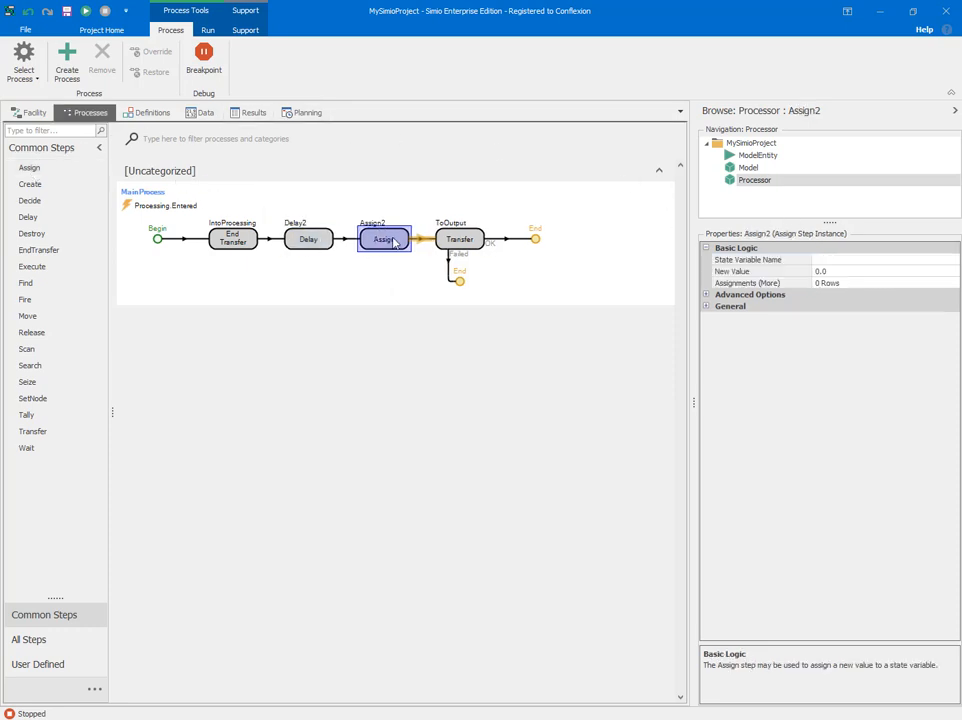
click(867, 260)
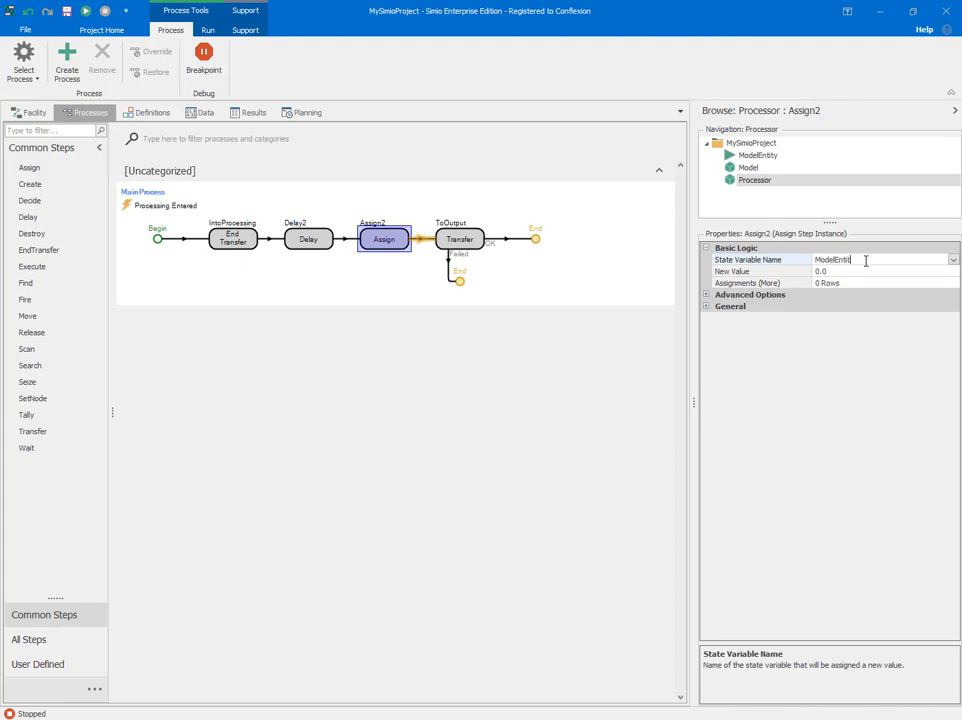
text(ModelEntity.Picture)
click(775, 274)
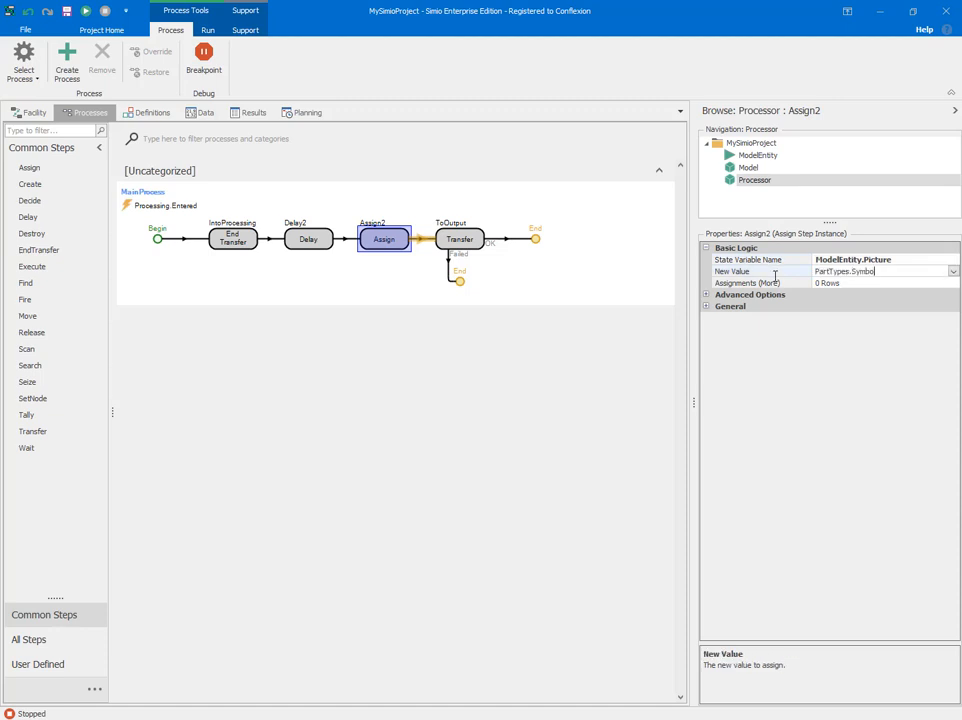
text(x)
key(Return)
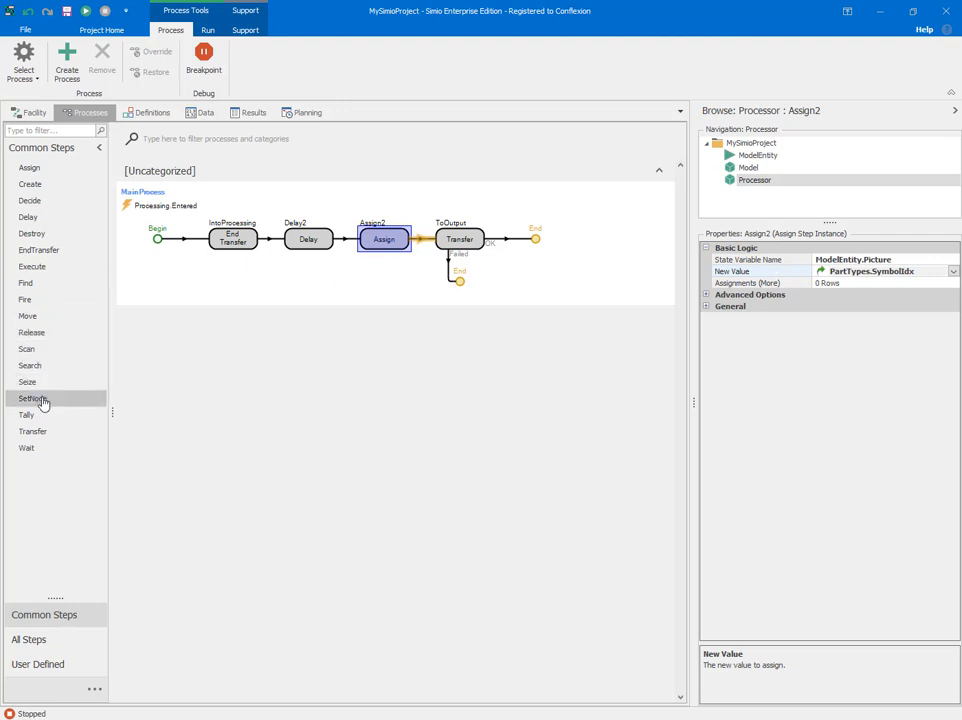
Step: Insert a SetNode step between the Assign and ToOutput steps with Node Name PartTypes.DestNode
drag(43, 399, 460, 242)
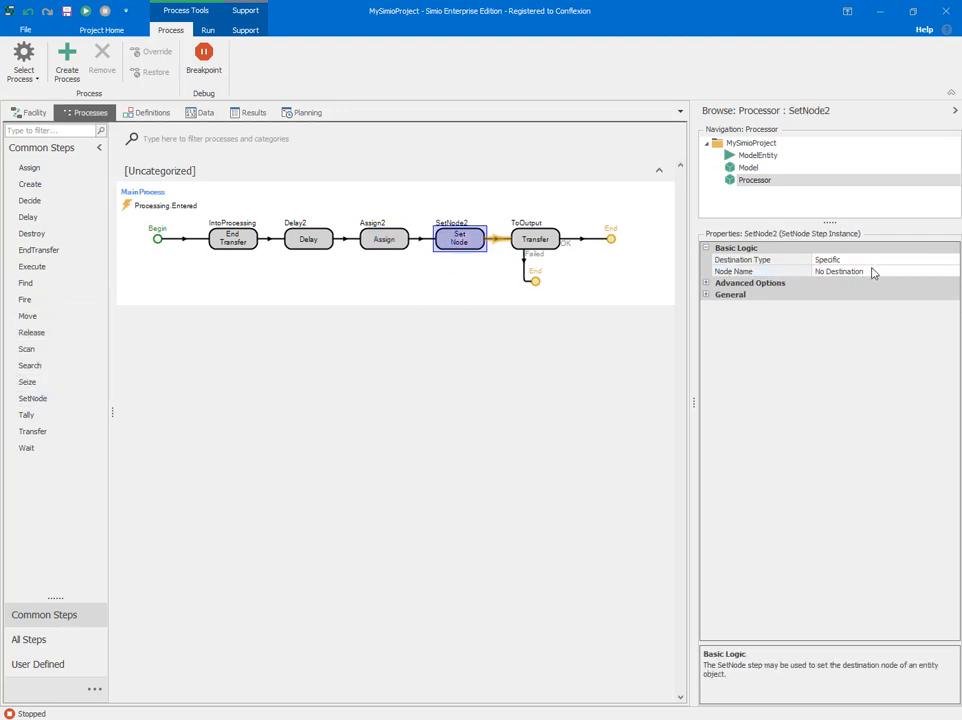
click(770, 271)
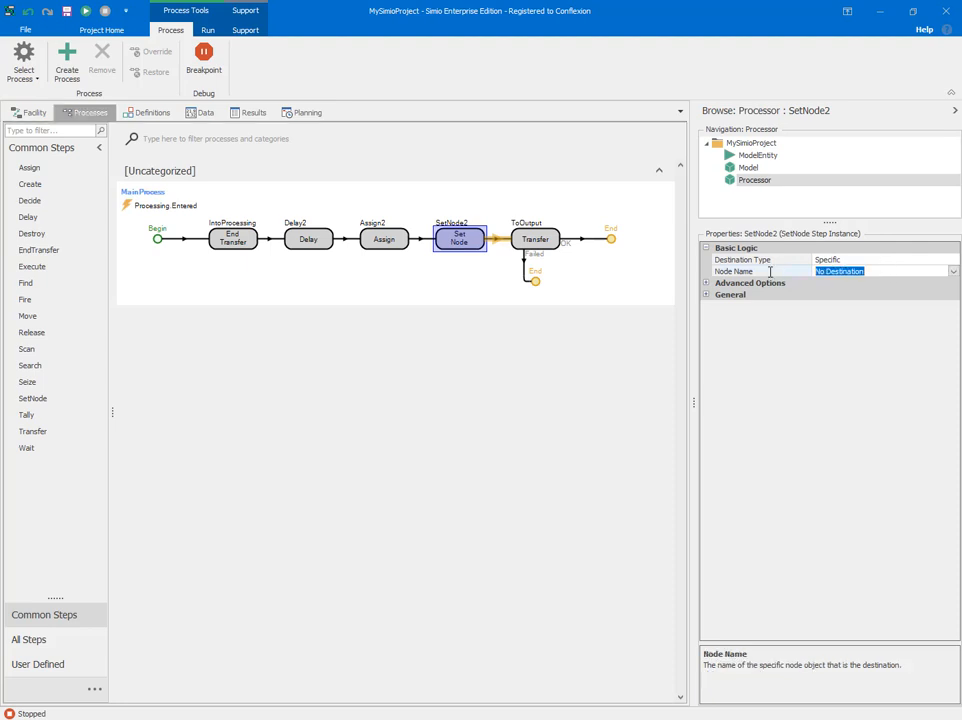
text(PartTypes.DestNode)
key(Return)
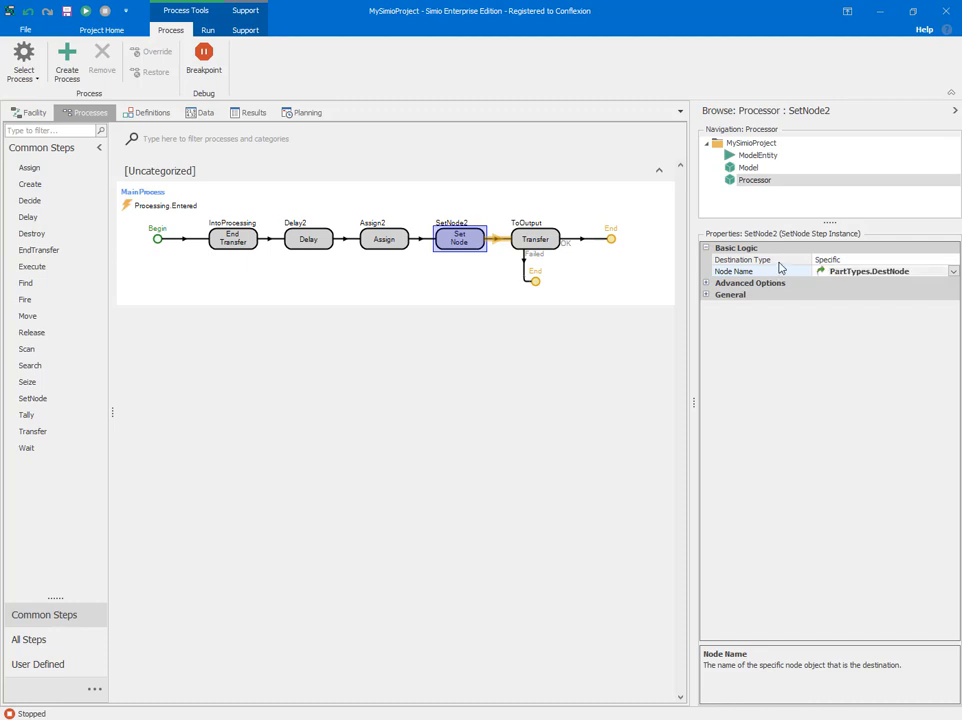
Step: Review the IntoProcessing, Delay, Assign and SetNode step properties in the Processor's MainProcess
click(535, 240)
click(248, 243)
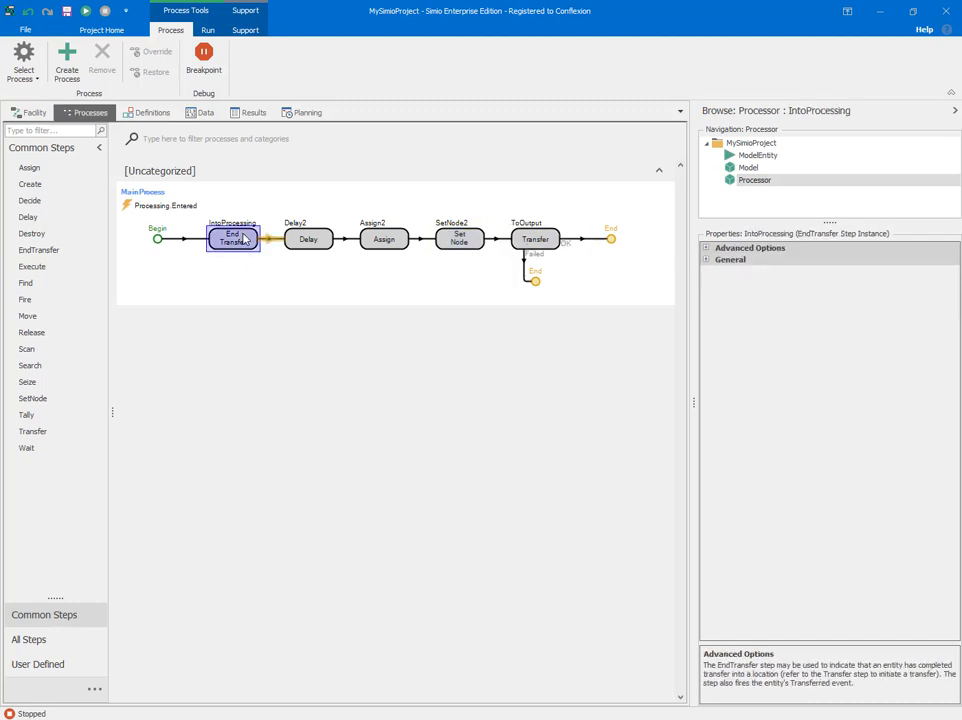
click(303, 243)
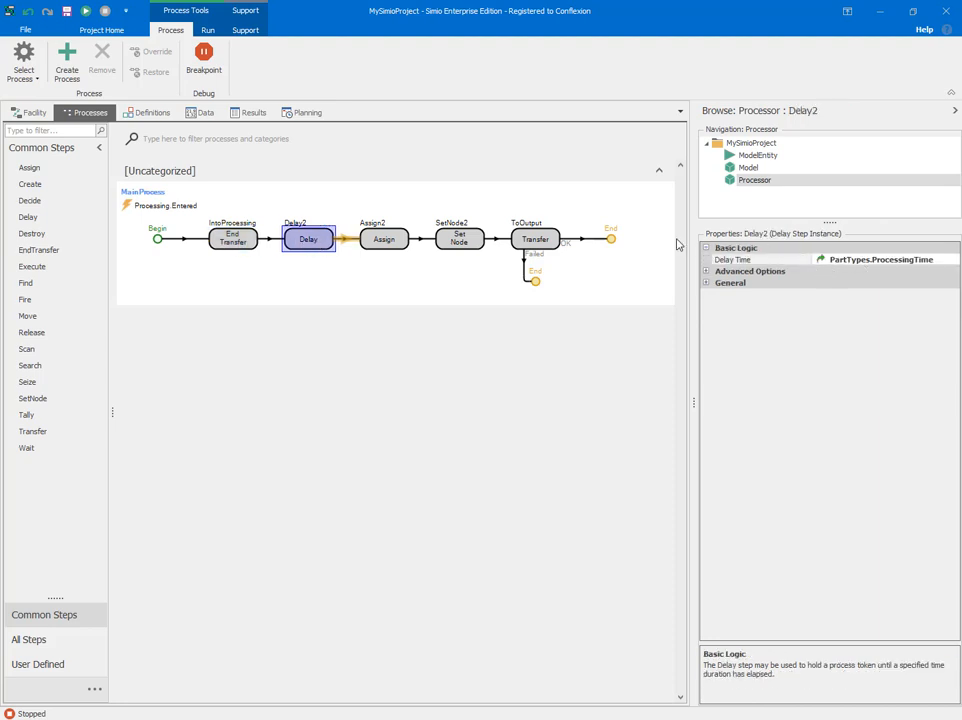
click(384, 240)
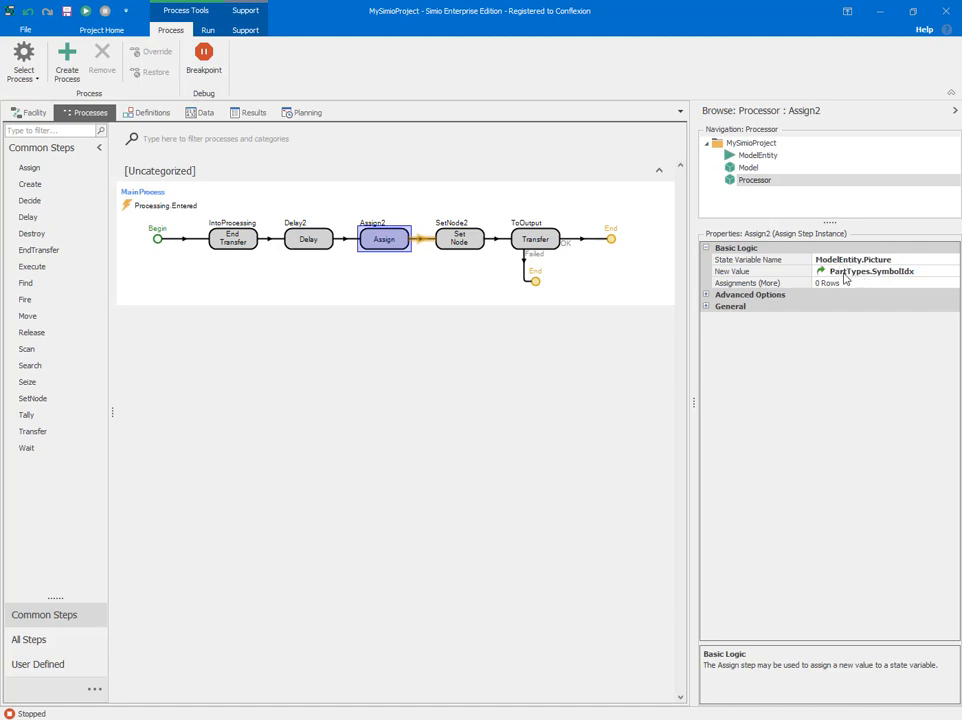
click(458, 240)
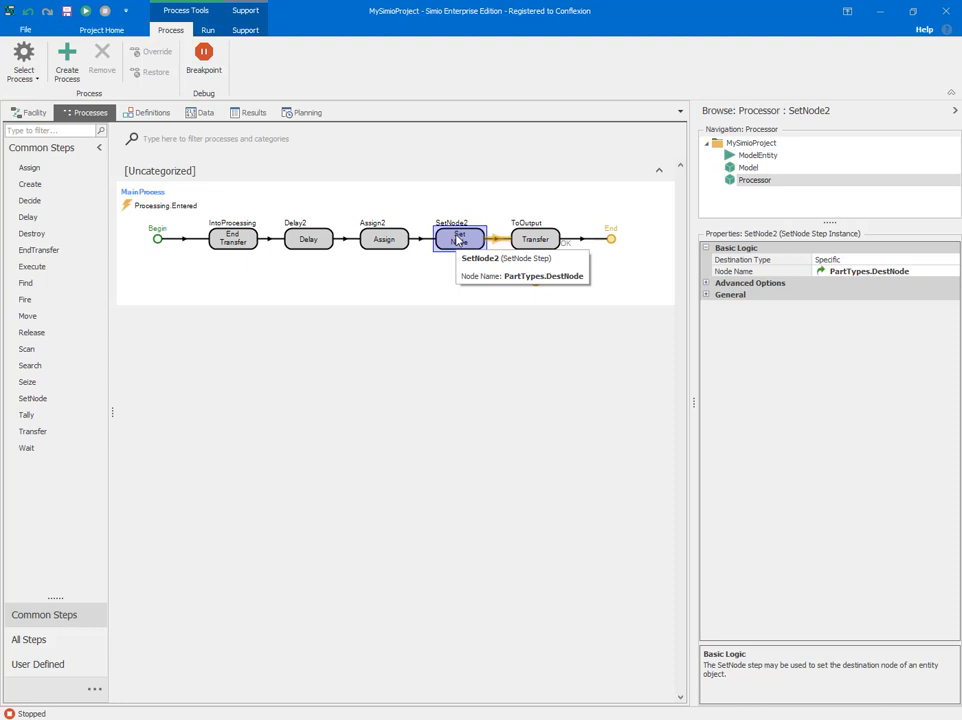
Step: Convert the Processor's Part Types data table to a repeat group
click(202, 113)
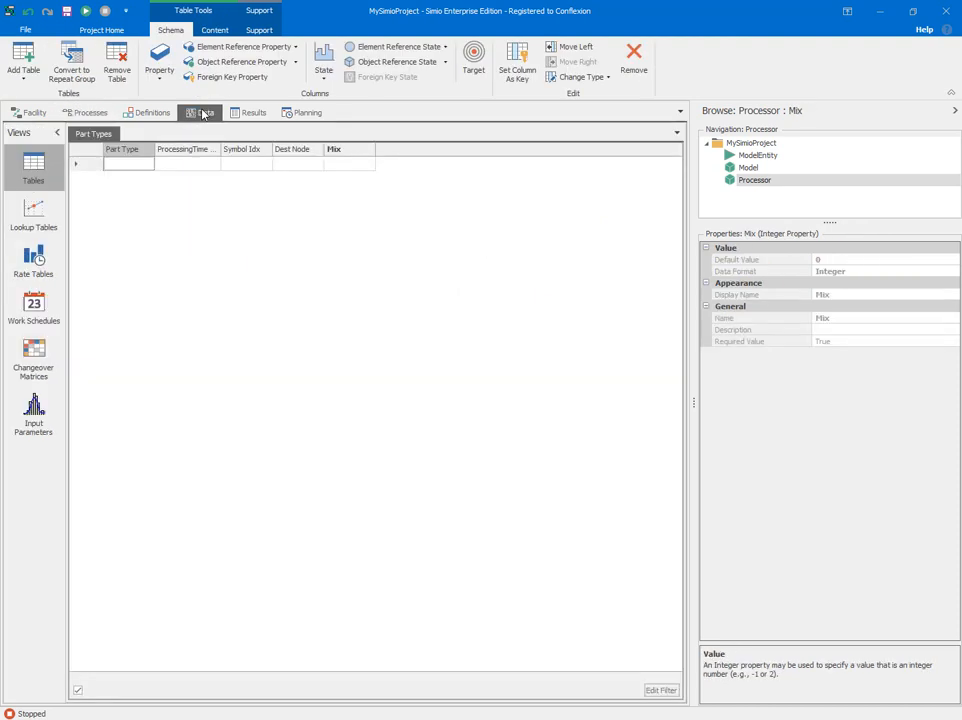
click(100, 114)
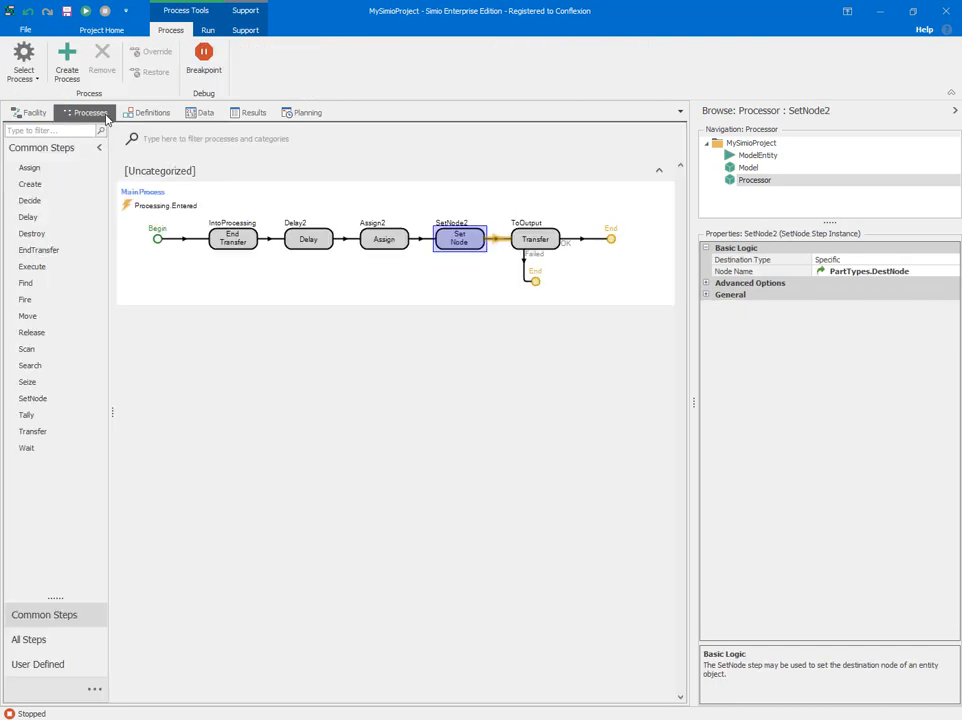
click(240, 114)
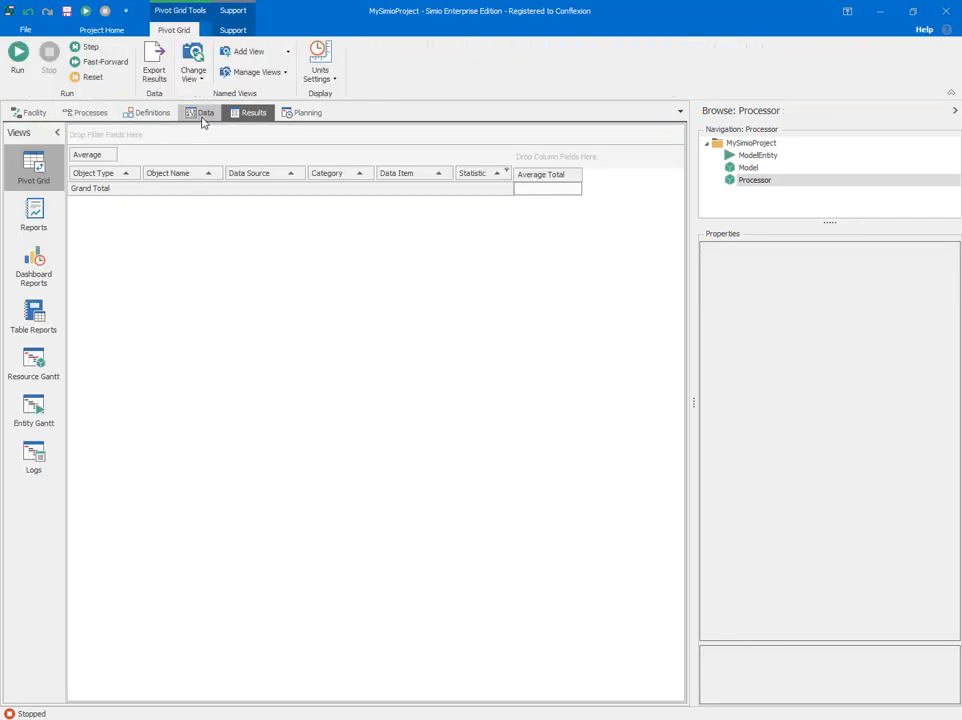
click(203, 118)
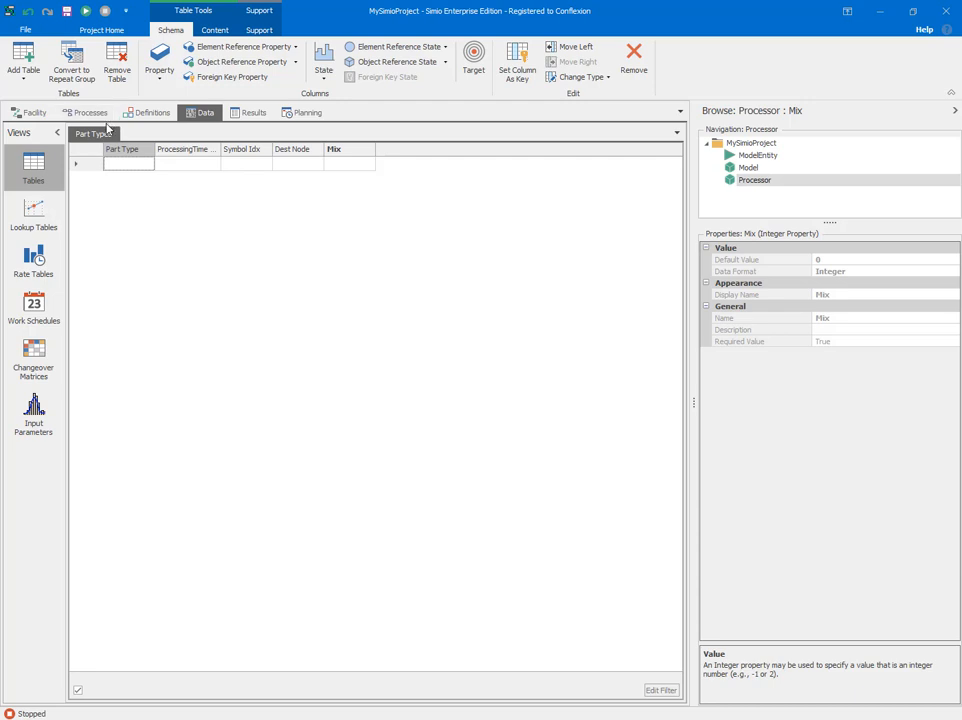
click(78, 64)
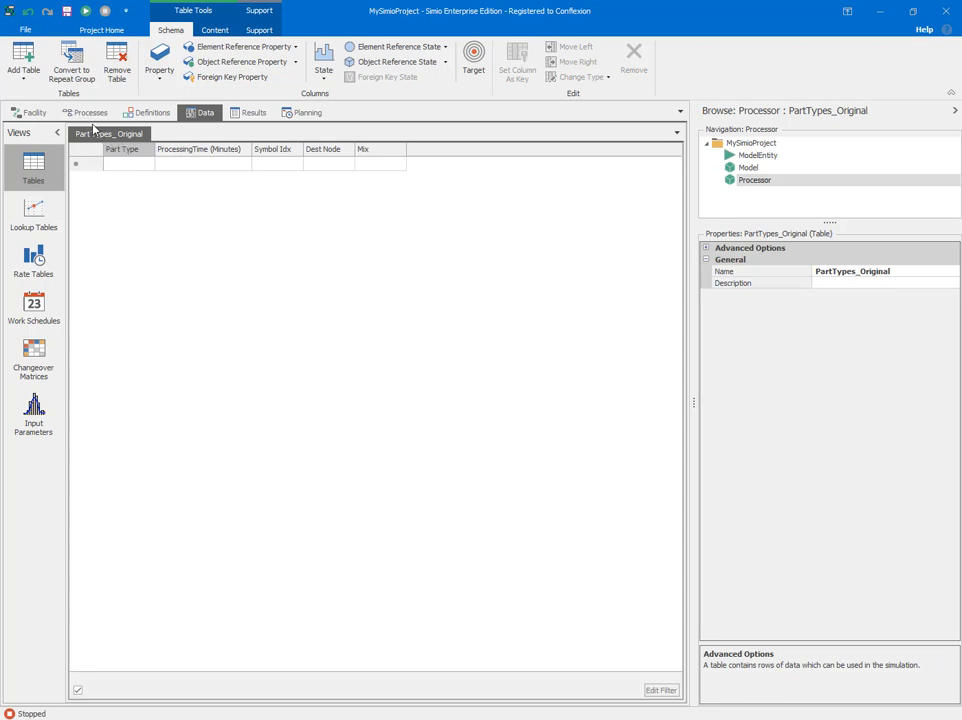
Step: Check the Delay step's Delay Time reference and remove the PartTypes_Original table from the Processor
click(90, 112)
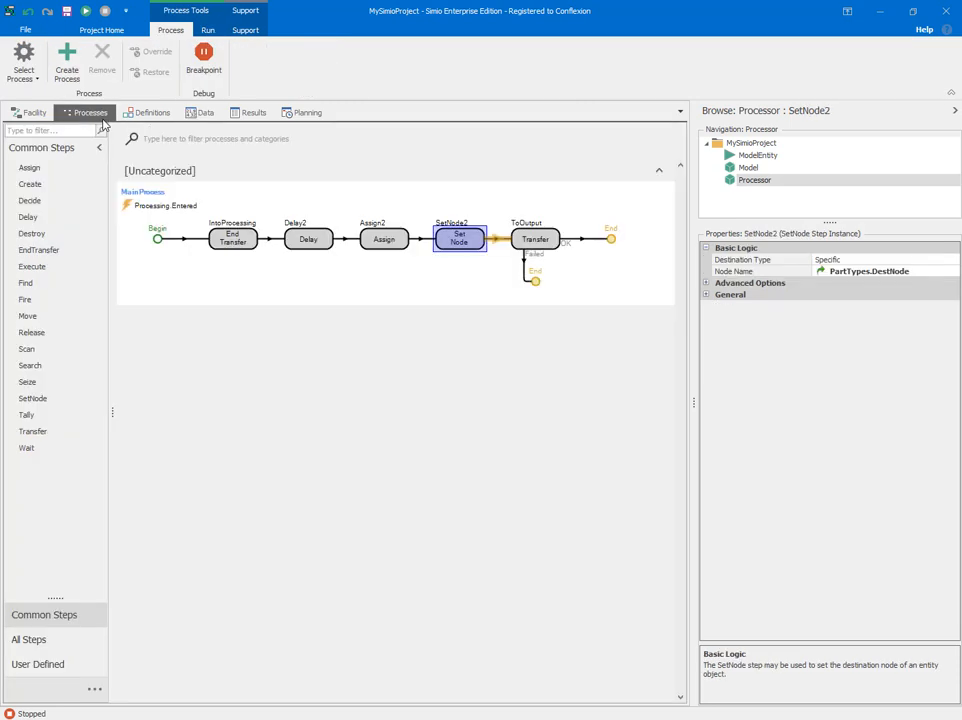
click(307, 241)
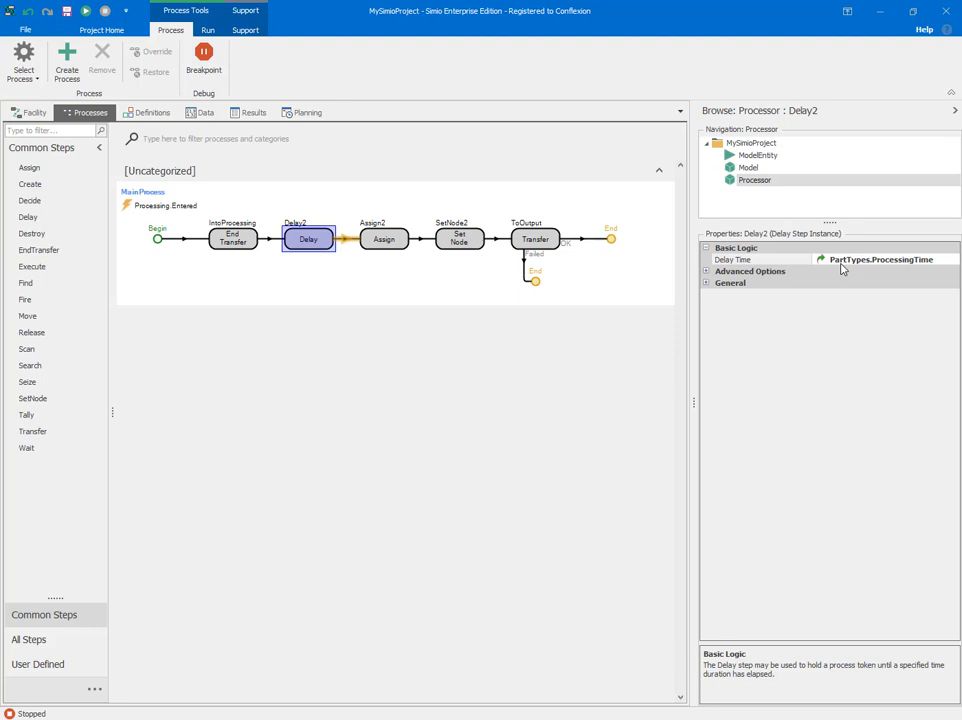
click(203, 116)
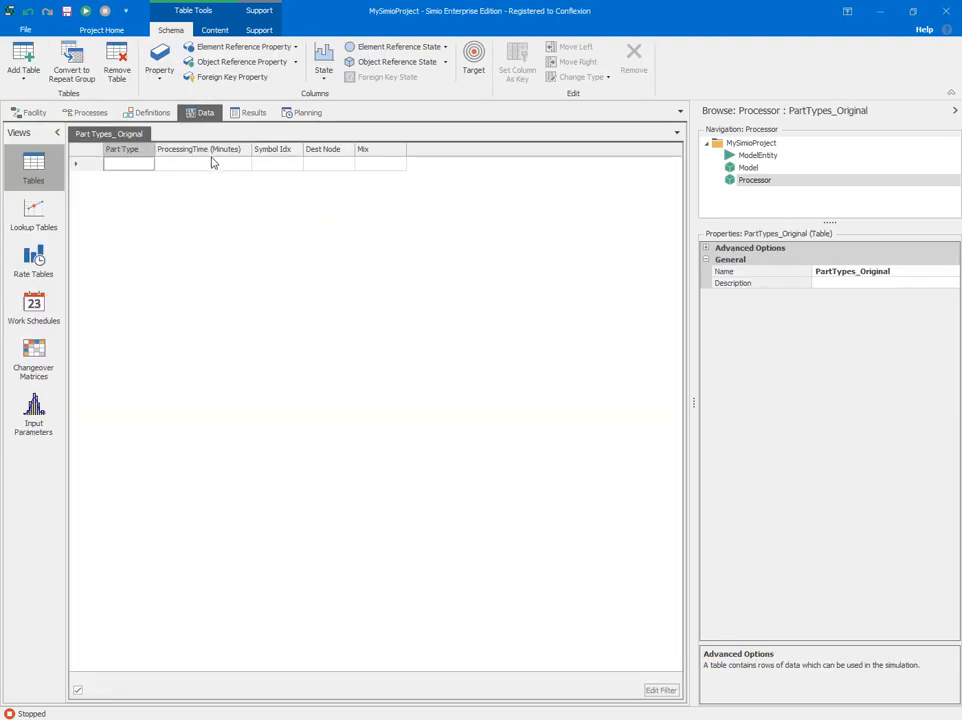
click(115, 70)
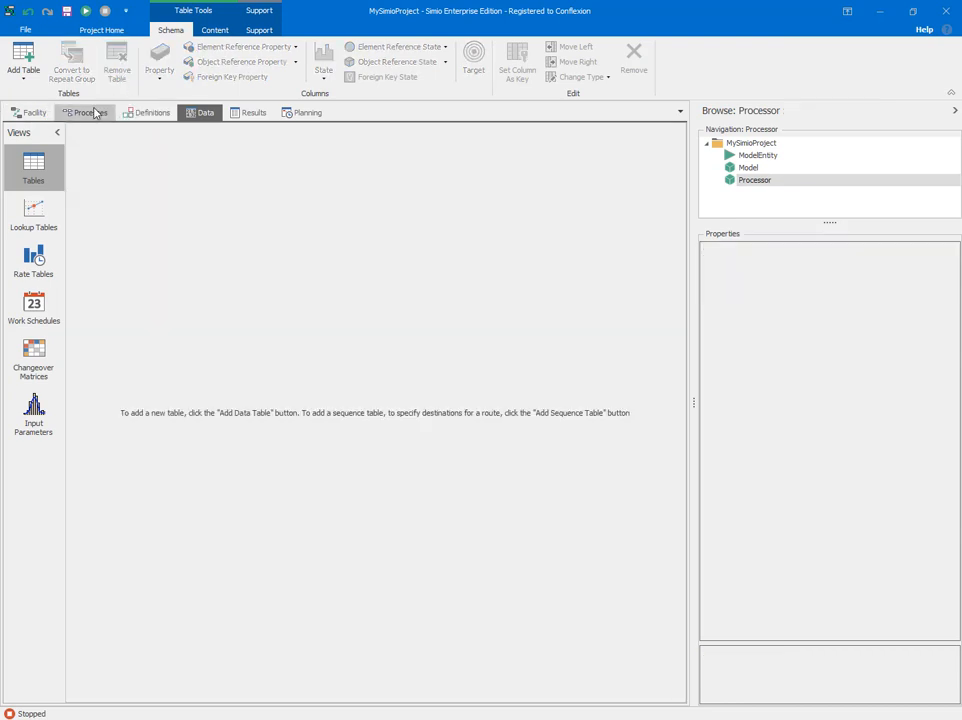
Step: Examine the PartTypes repeat group and its member properties in the Processor's property definitions
click(146, 113)
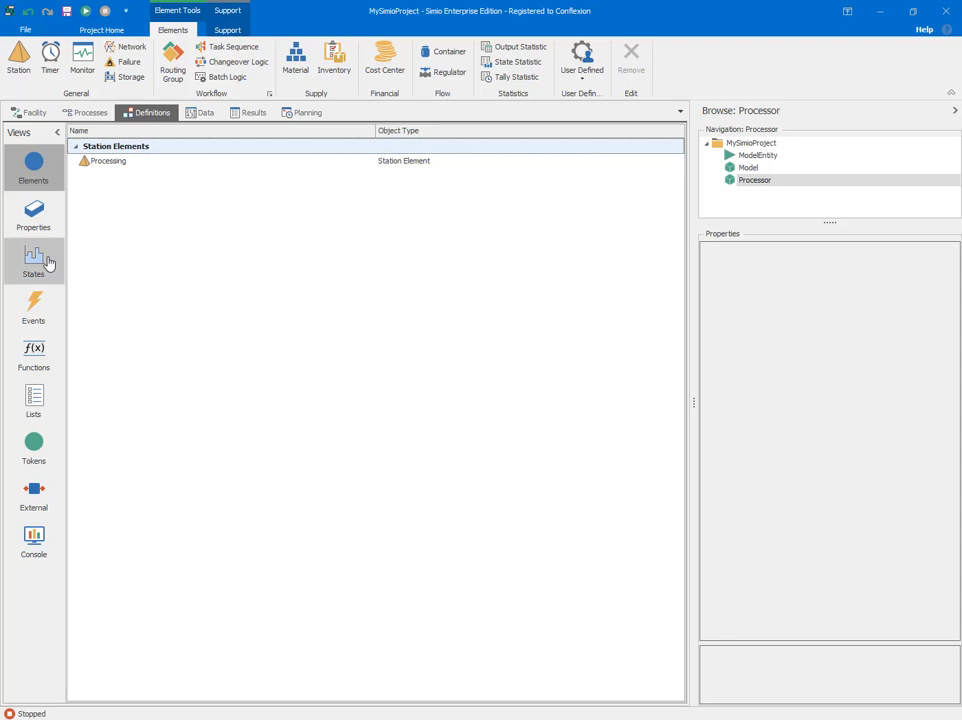
click(33, 212)
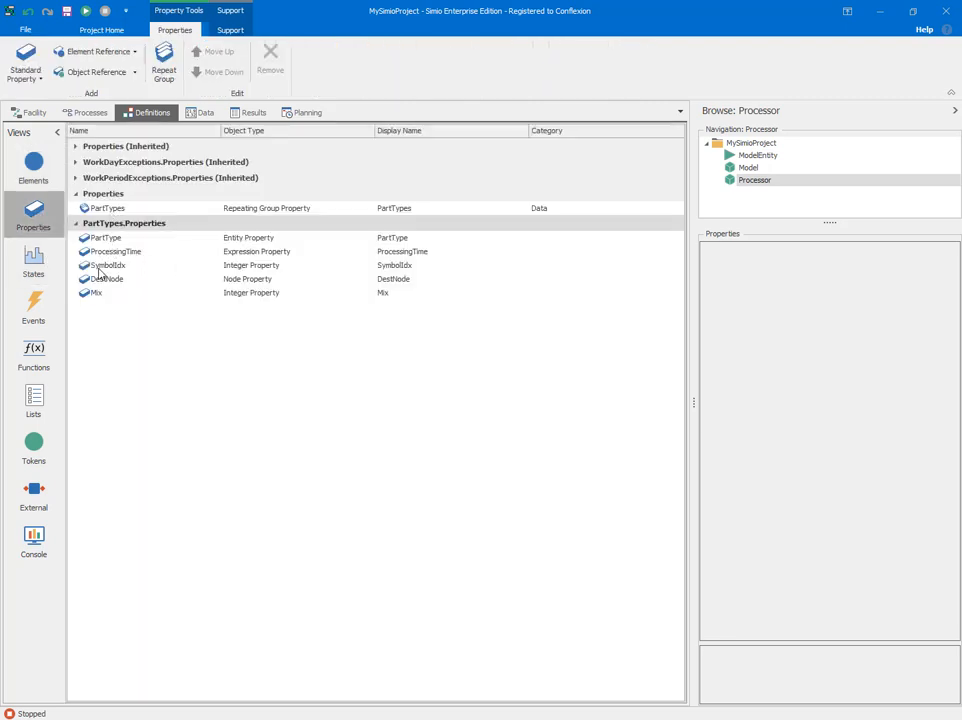
click(88, 112)
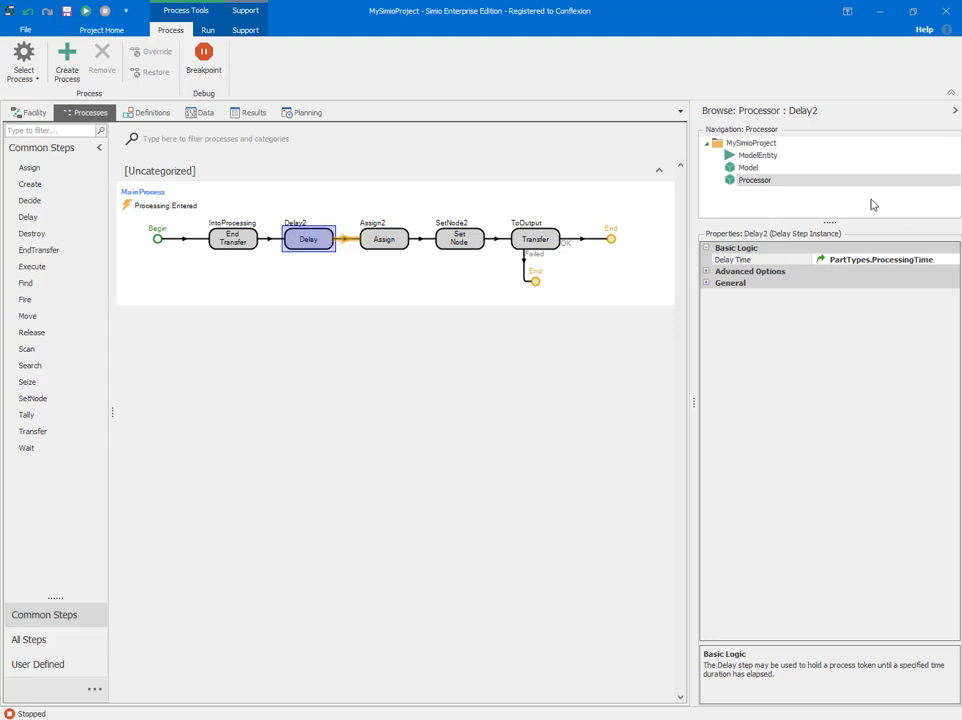
Step: Place one Processor from the project library in the Model's facility, below and to the left of the origin
click(749, 168)
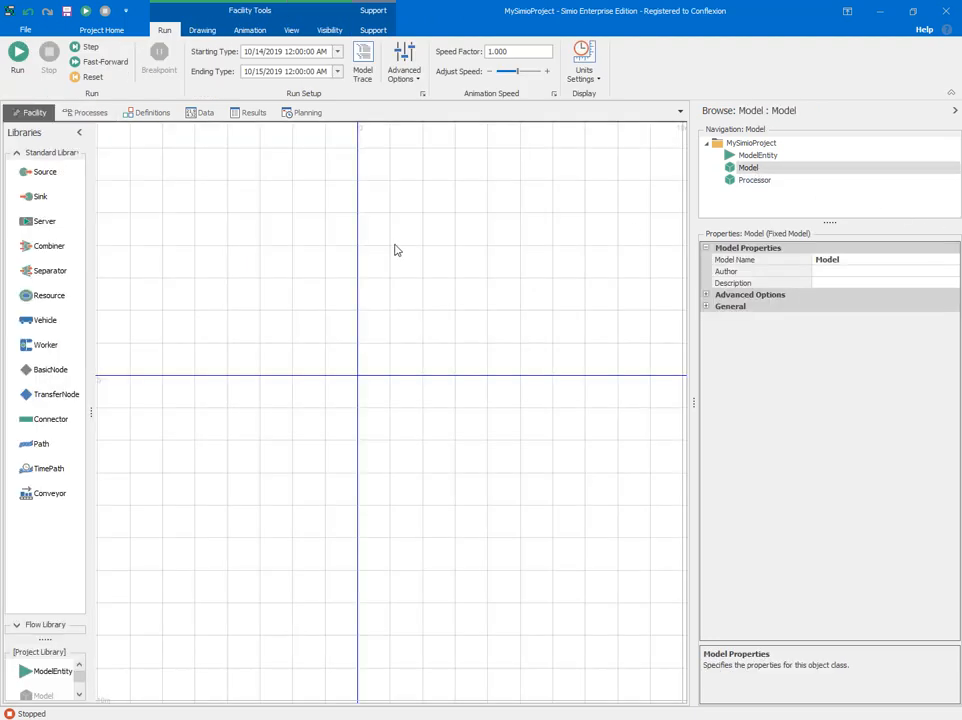
click(202, 113)
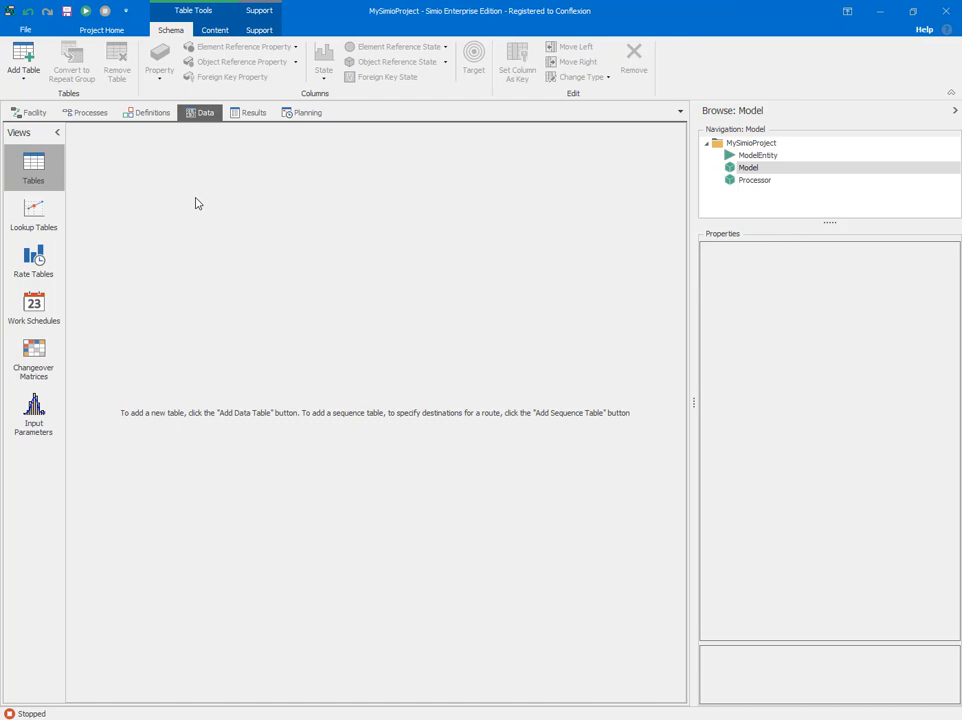
click(33, 113)
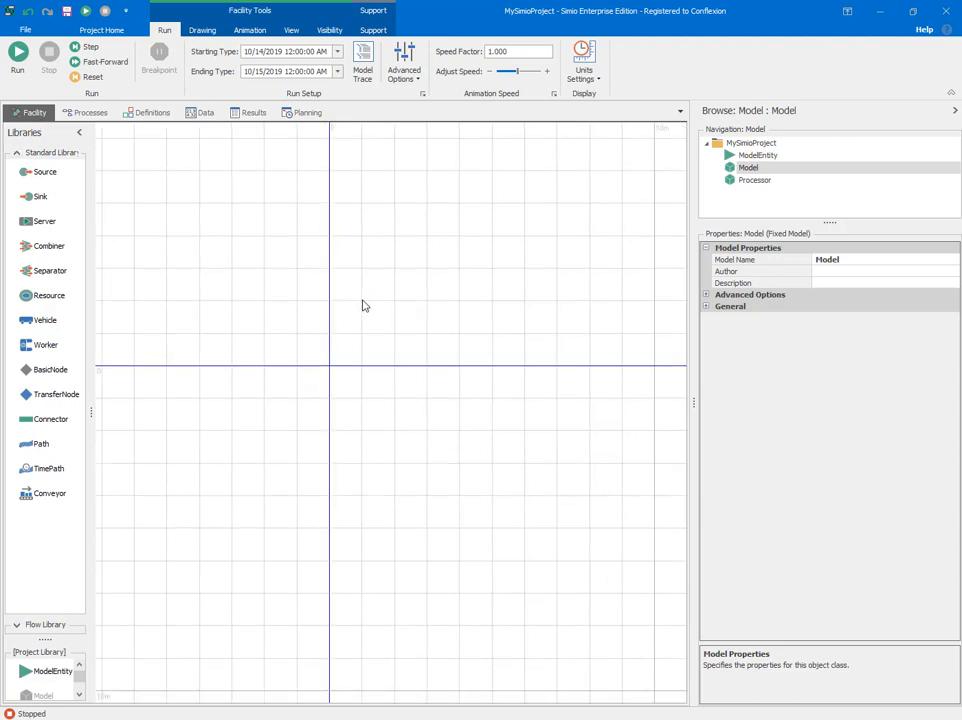
drag(389, 374, 407, 382)
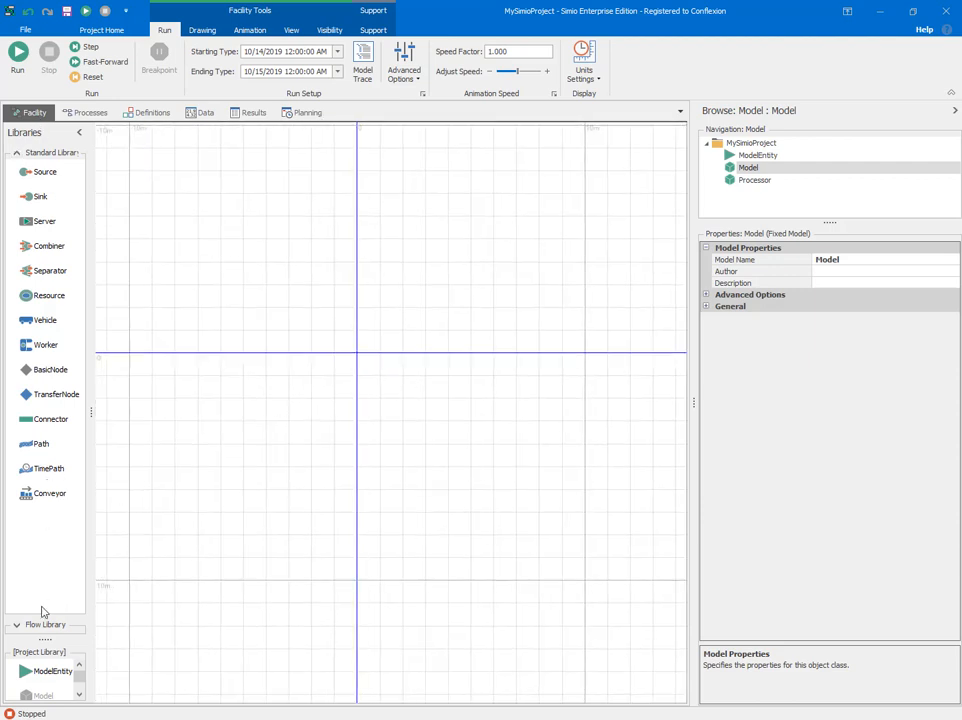
drag(45, 637, 45, 569)
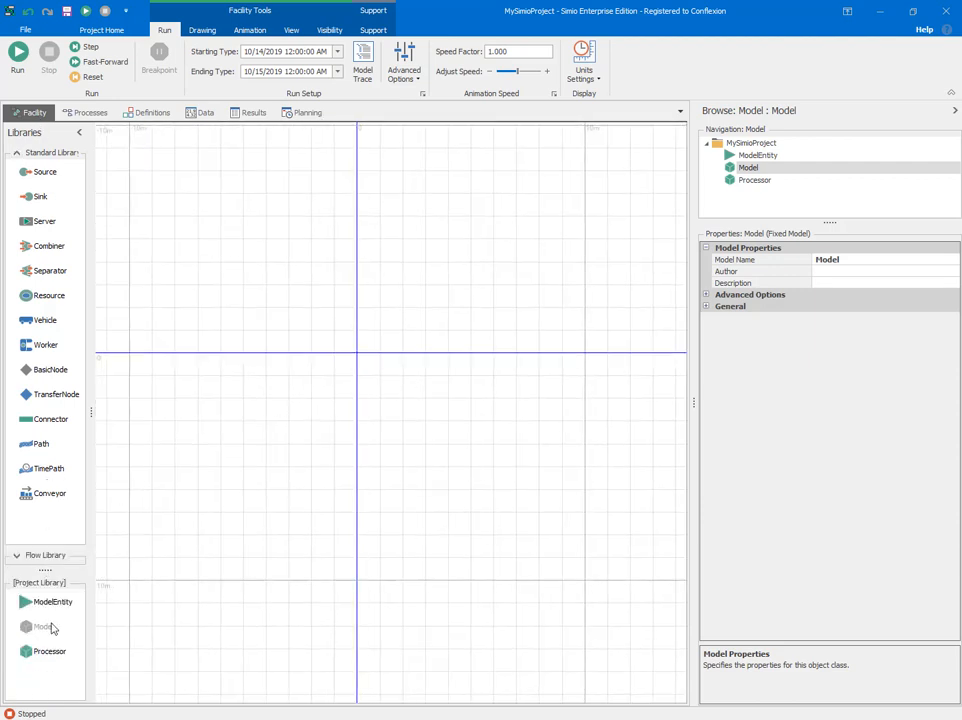
drag(54, 651, 270, 438)
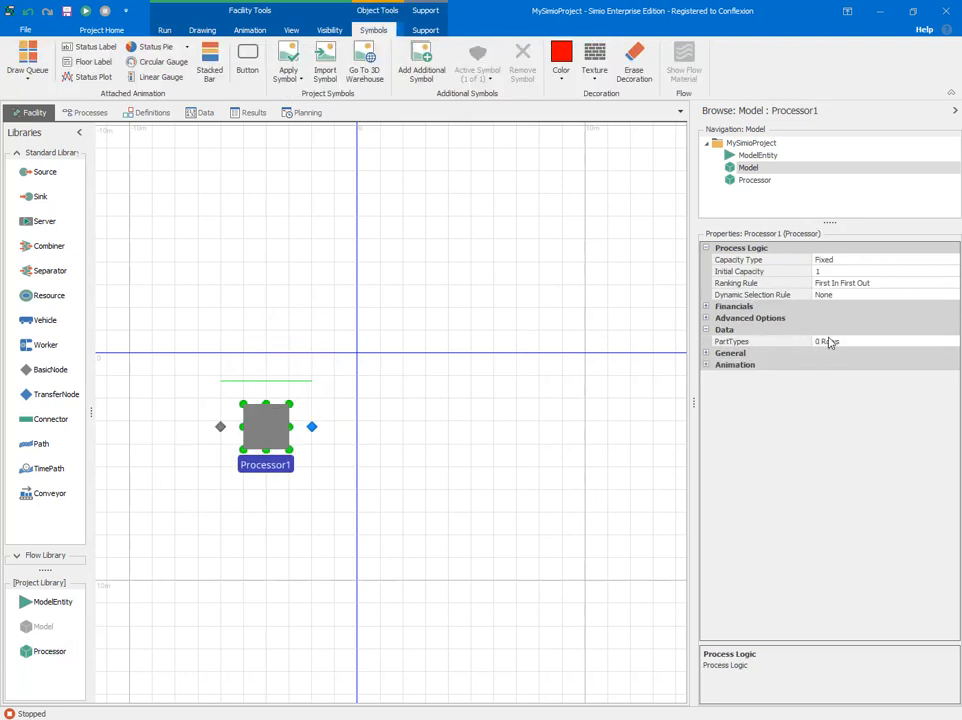
Step: Add a data table to the Model from the Processor.PartTypes schema
click(202, 112)
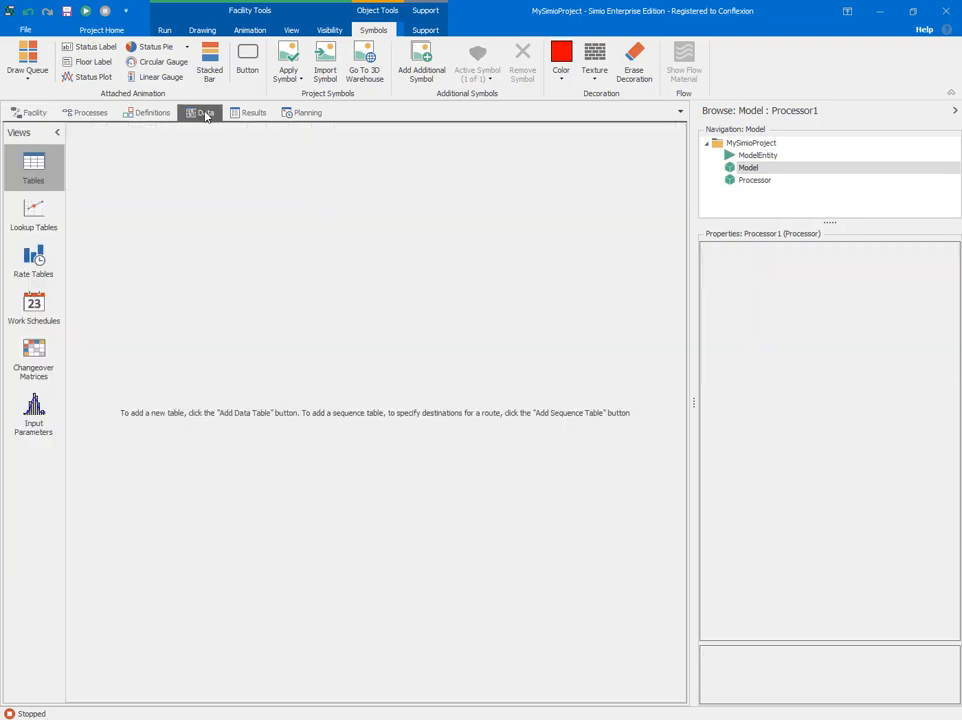
click(27, 72)
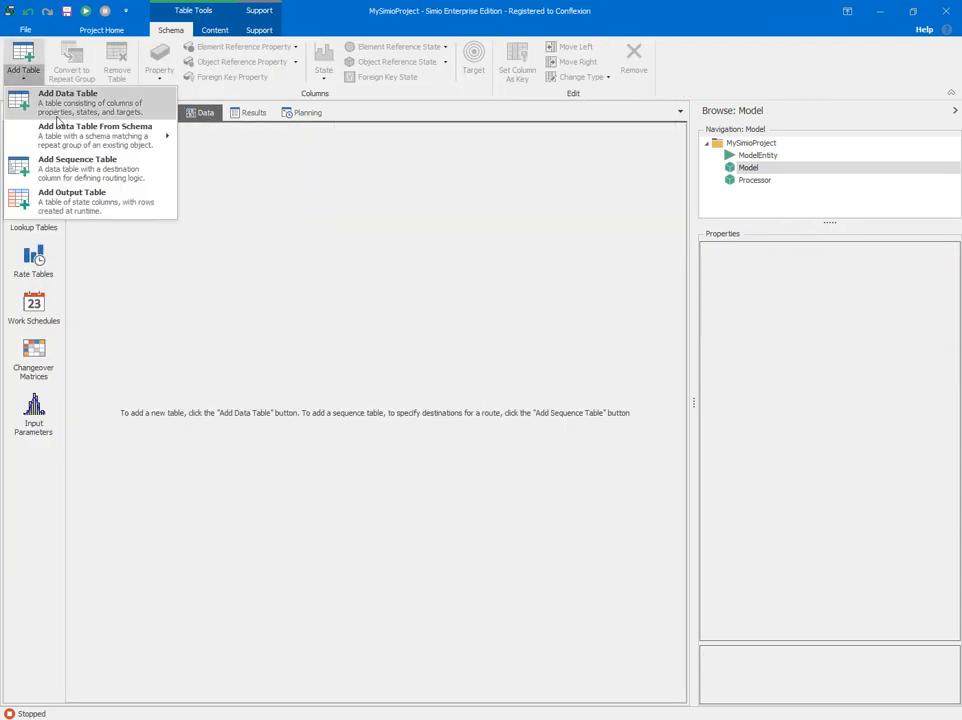
mouse_move(79, 134)
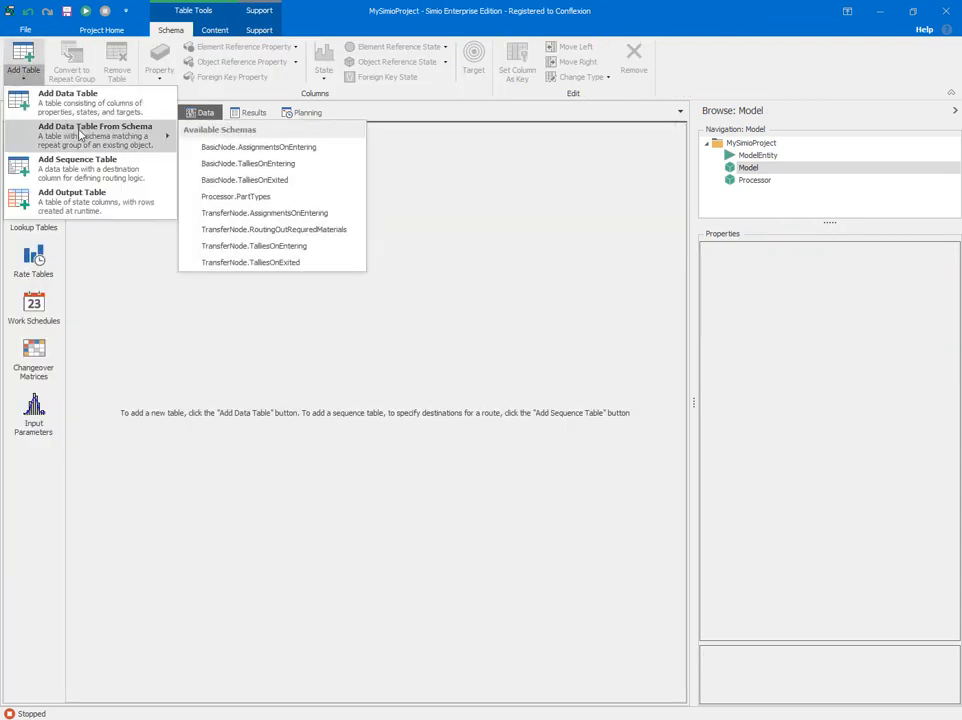
click(235, 197)
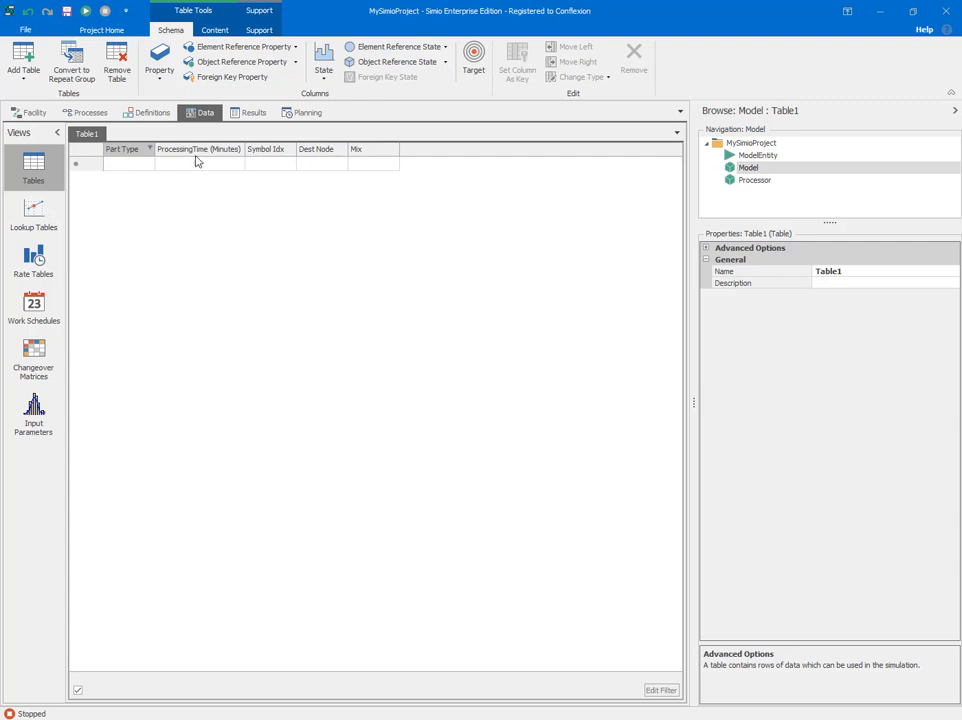
Step: Review the properties of the Part Type, ProcessingTime, Symbol Idx, Dest Node and Mix columns in the Model's new table
click(125, 152)
click(195, 149)
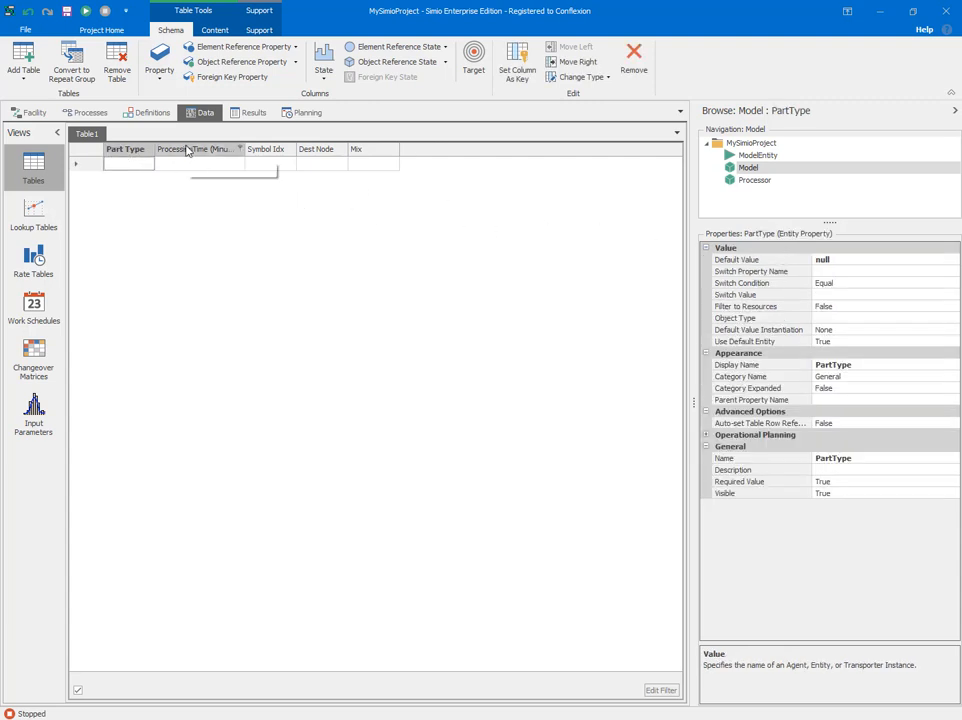
click(268, 152)
click(308, 152)
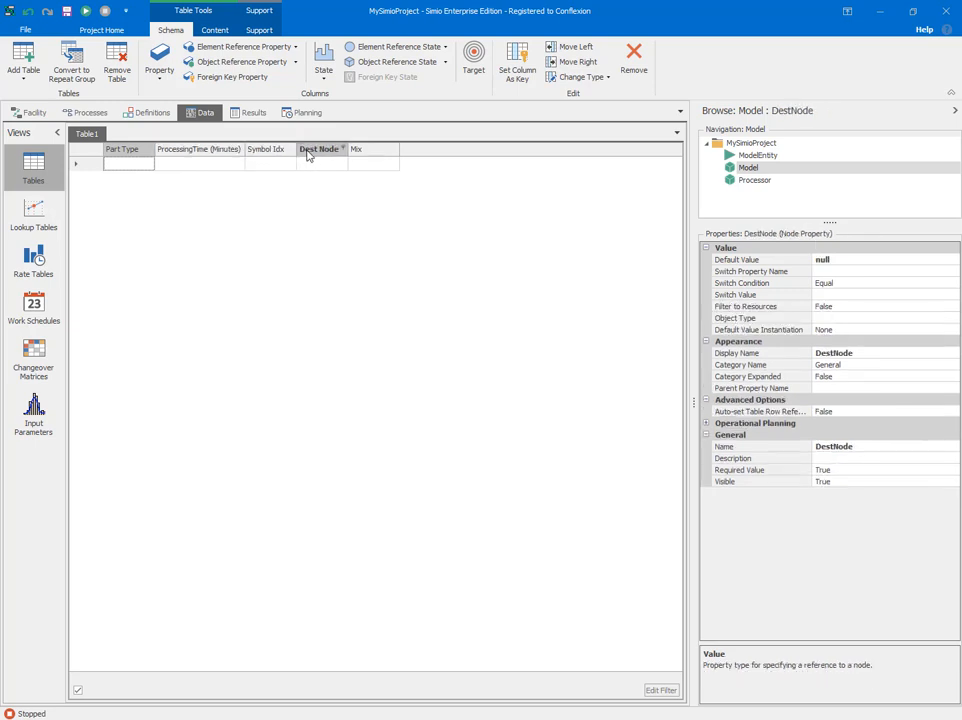
click(356, 152)
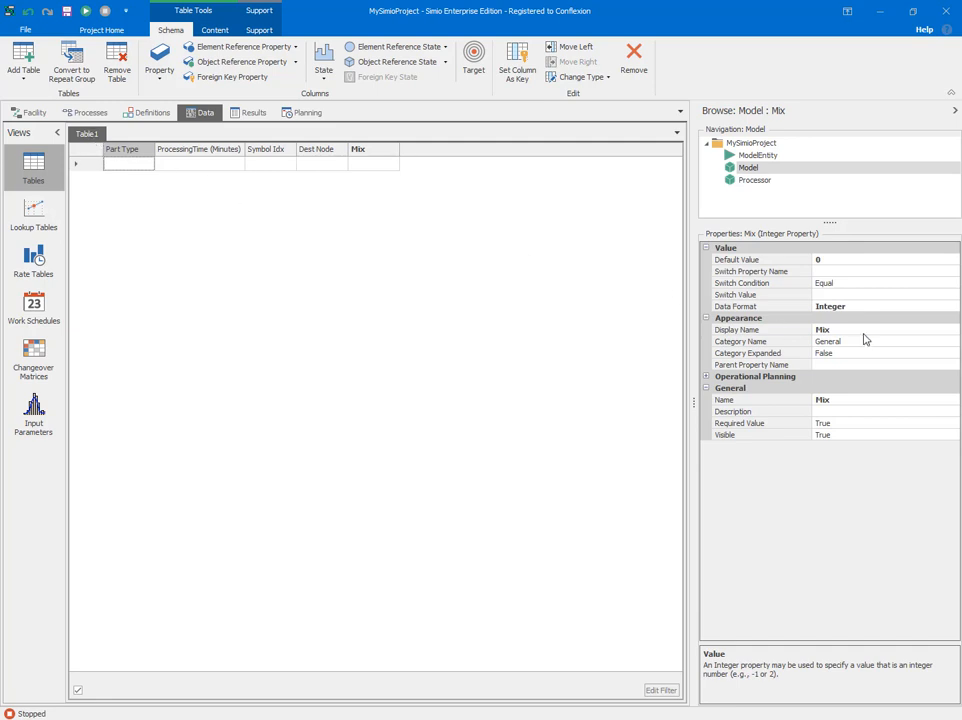
Step: Rename the Model's new data table to PartTypes
click(81, 200)
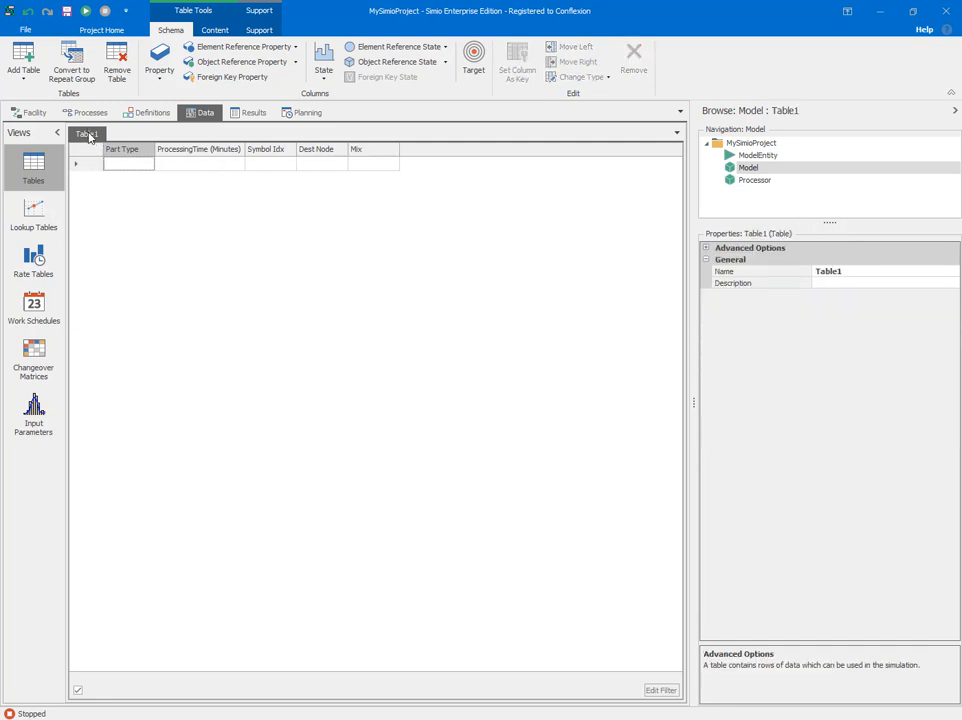
click(848, 271)
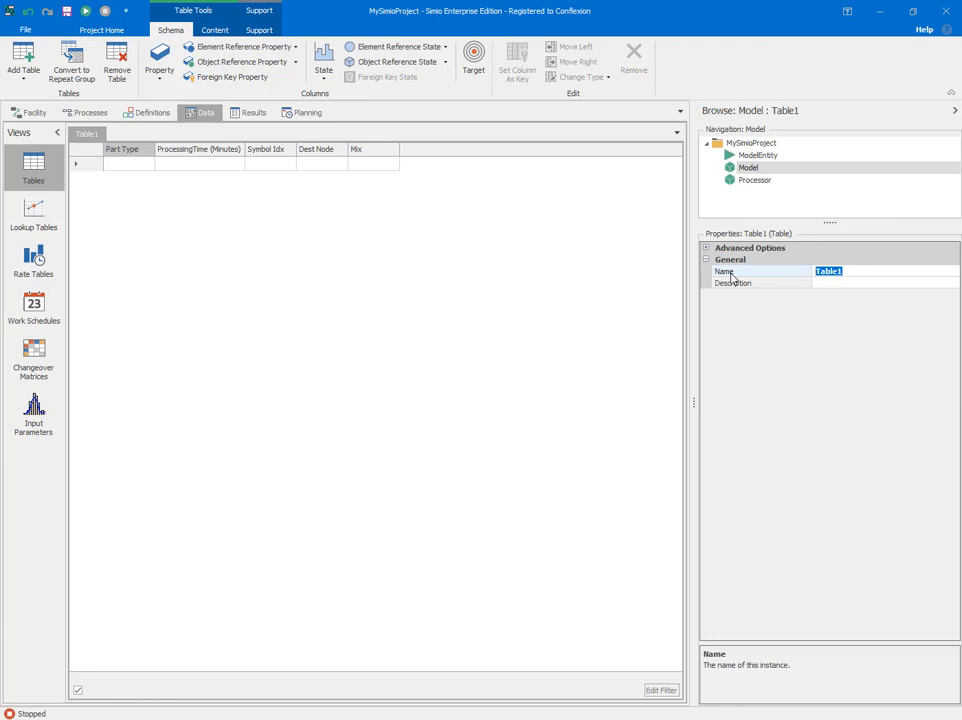
text(PartTypes)
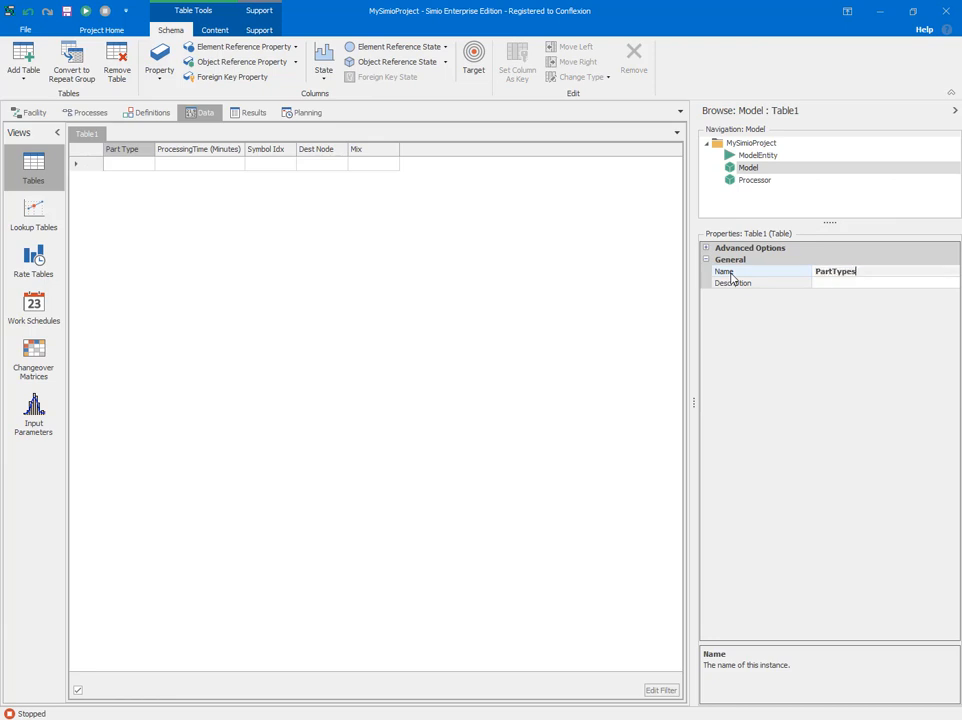
key(Return)
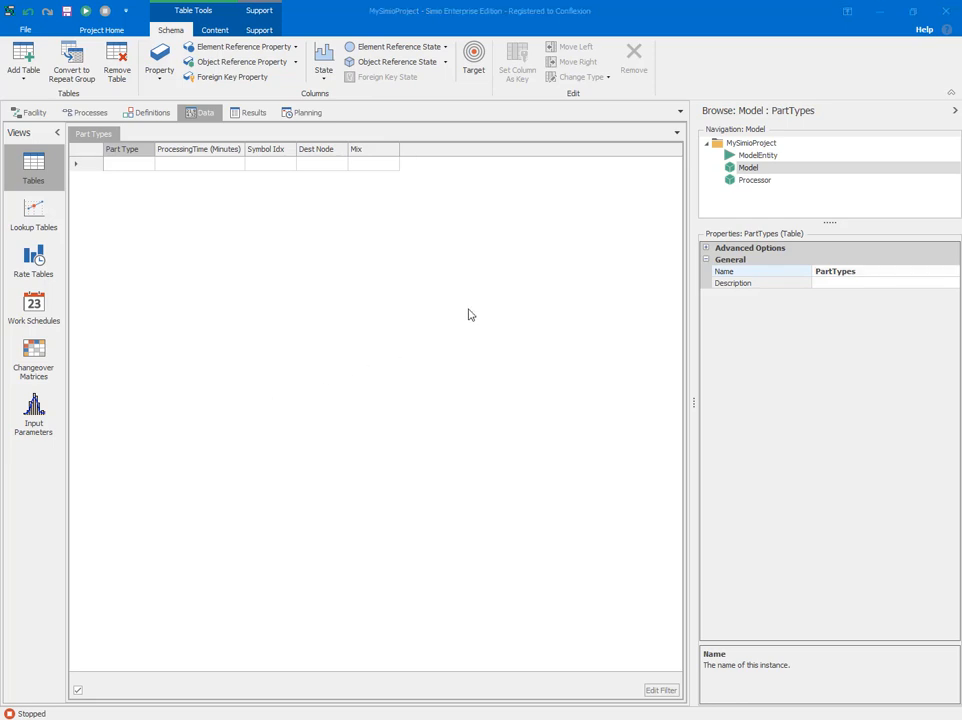
Step: Set Processor1's PartTypes repeat group to reference the PartTypes table and check its column mappings in the Repeating Property Editor
click(44, 115)
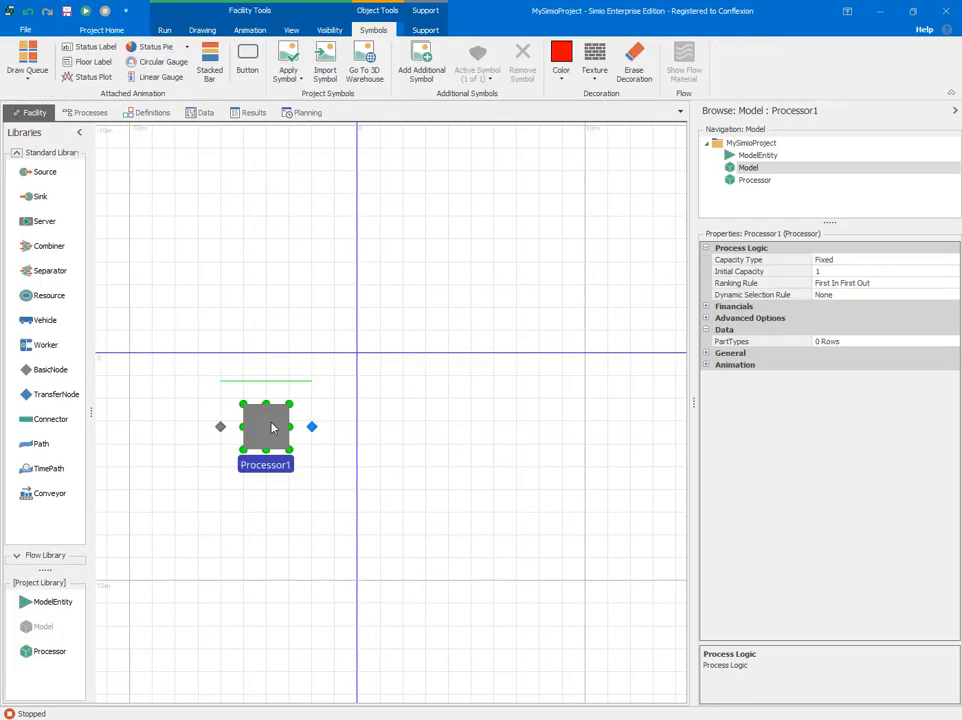
drag(272, 428, 278, 428)
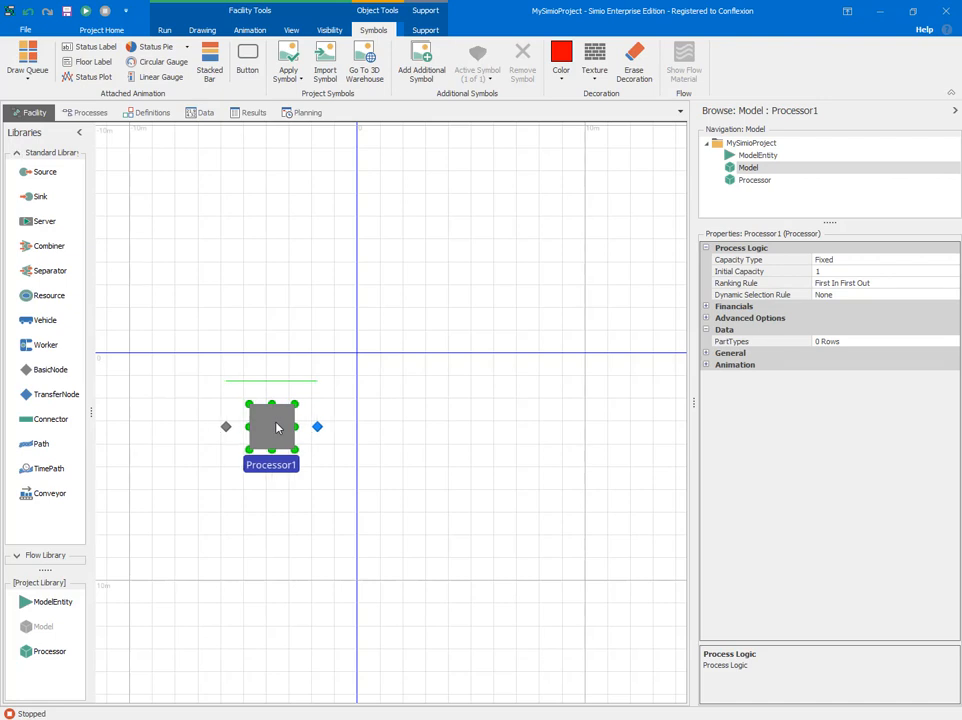
click(805, 343)
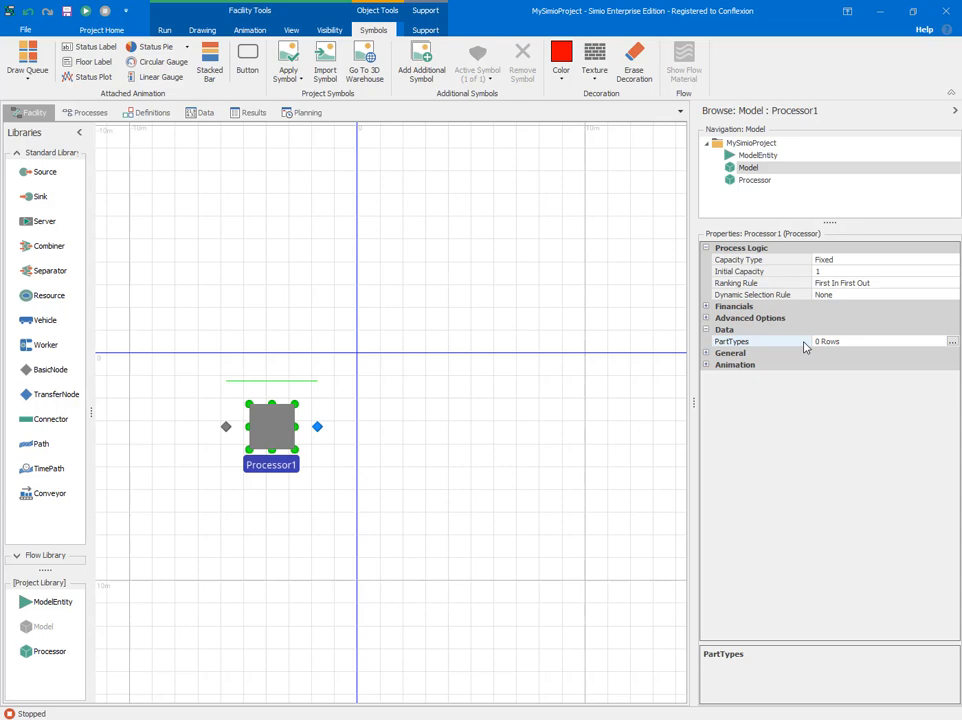
right_click(805, 345)
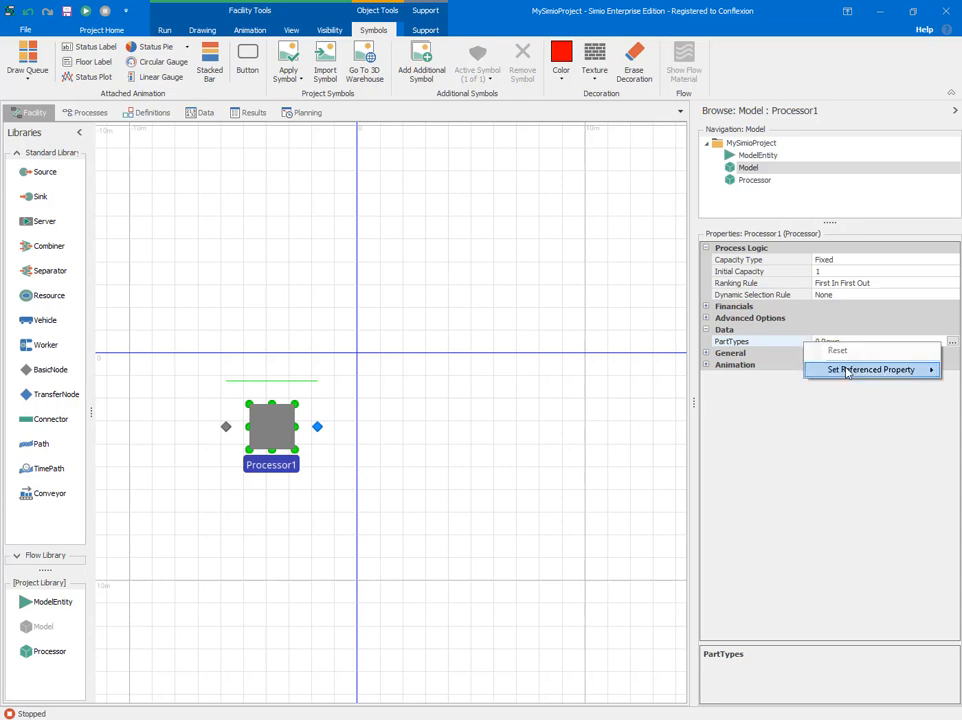
mouse_move(846, 372)
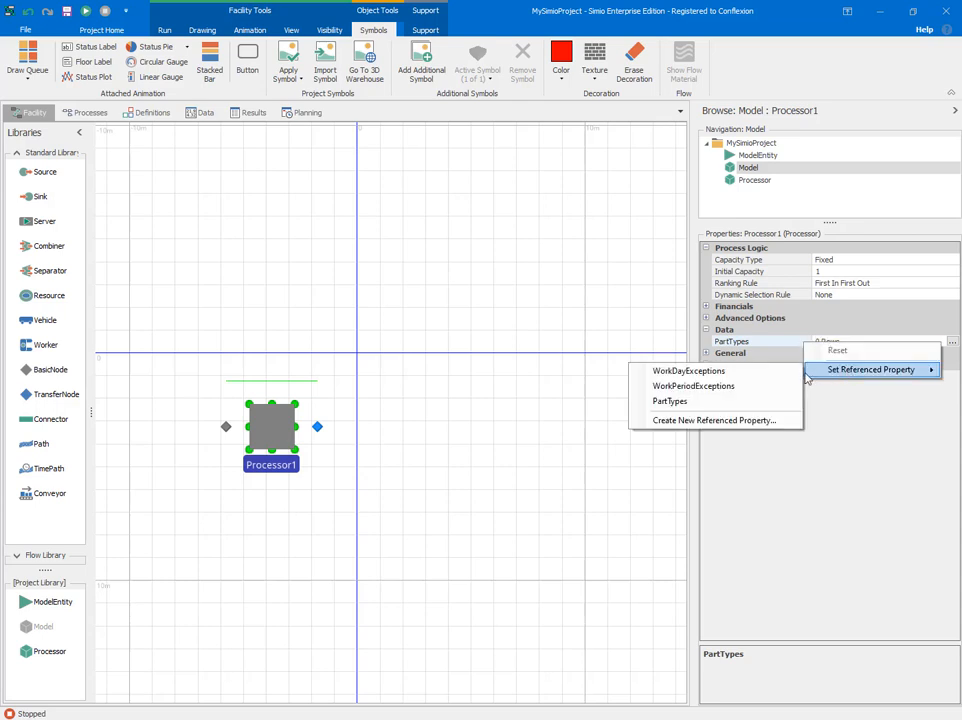
click(718, 402)
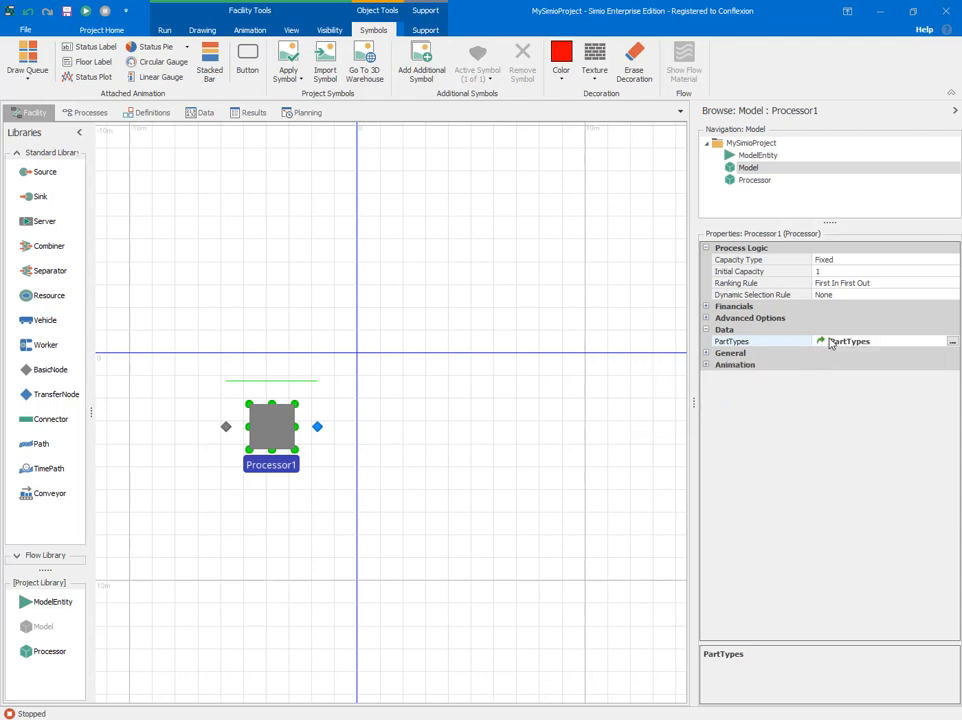
click(953, 343)
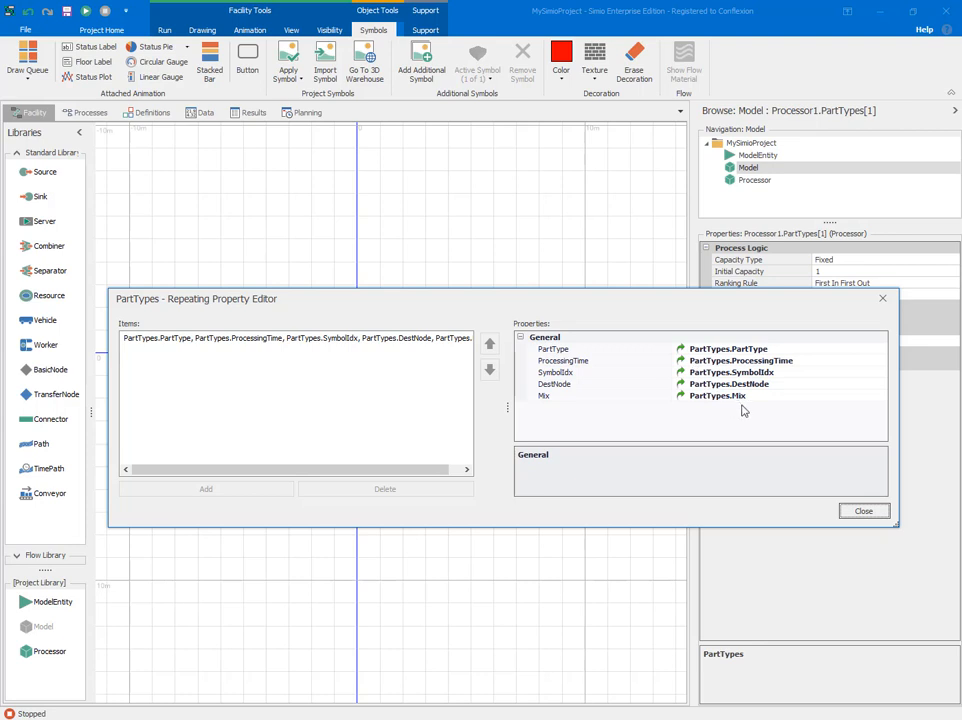
click(864, 511)
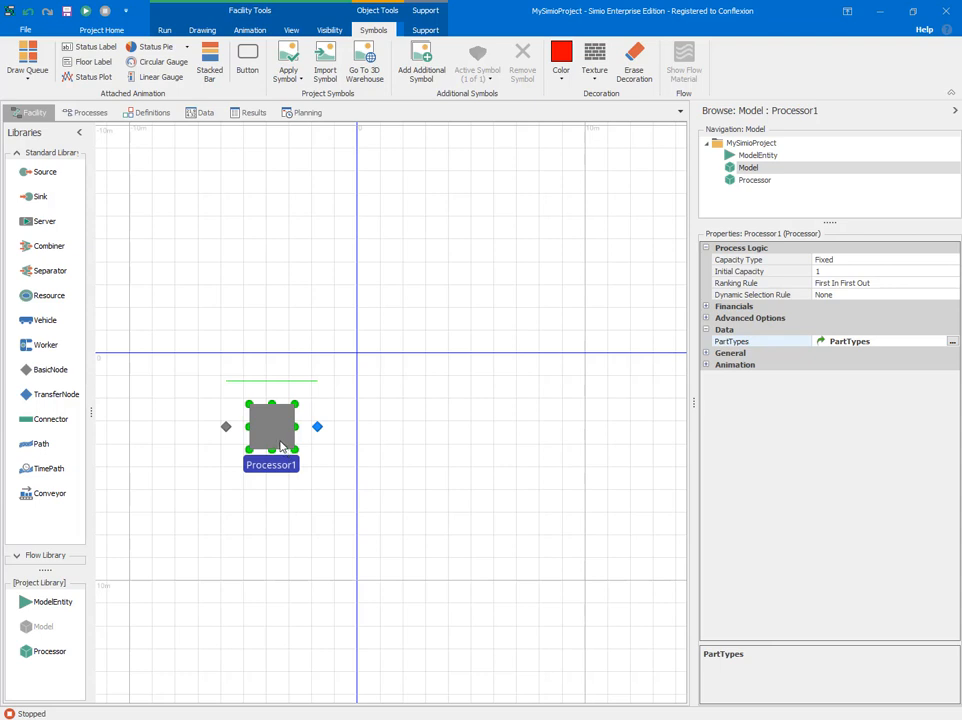
Step: Update the Processor property defaults from Processor1, and place a second Processor above it with both near the vertical axis
right_click(281, 447)
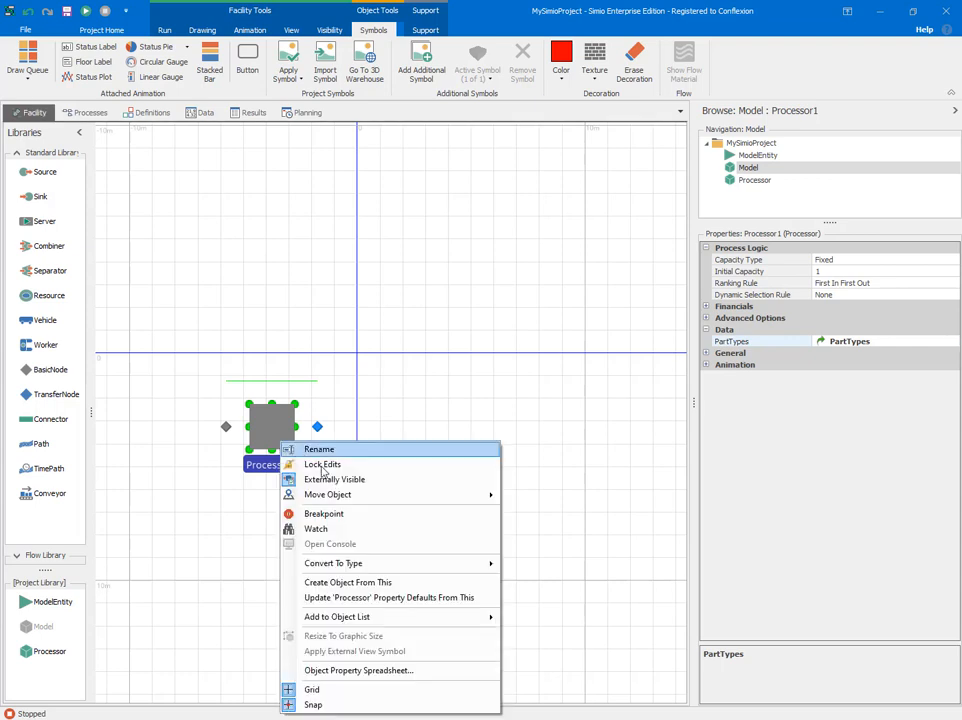
click(384, 598)
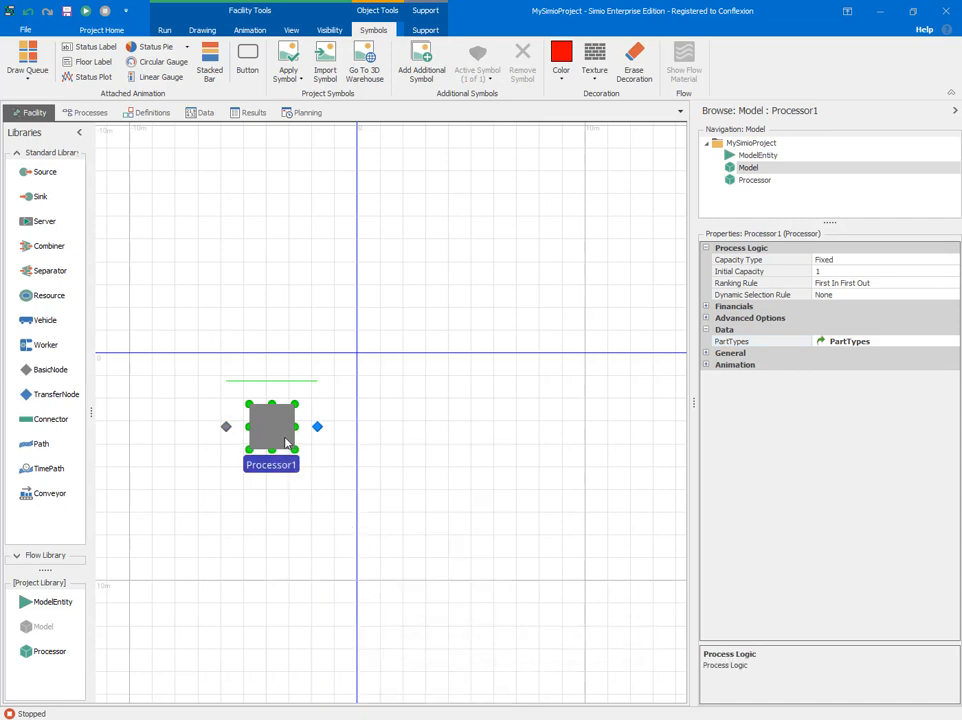
drag(285, 442, 371, 510)
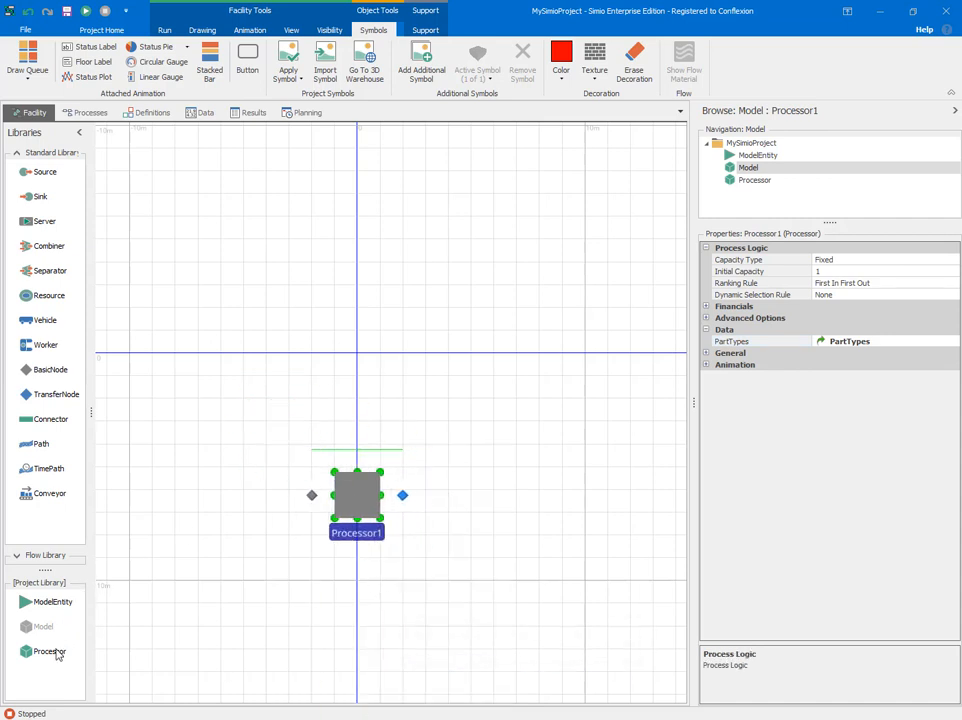
drag(56, 653, 361, 288)
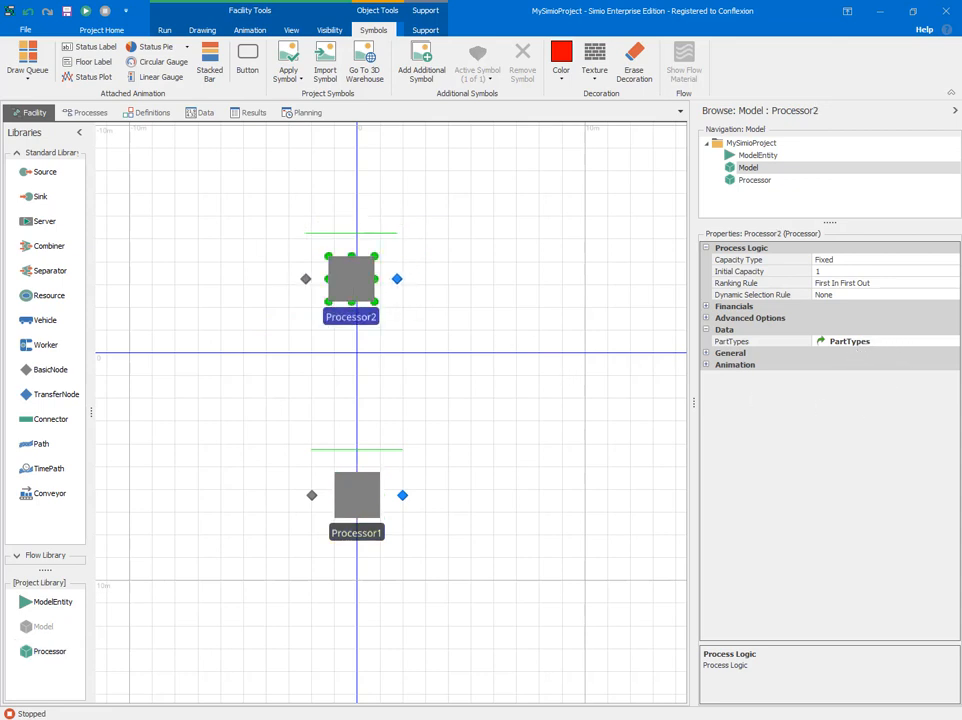
Step: Place a Source to the left of the two Processors, with one ModelEntity above it and another below it
click(552, 449)
scroll(553, 449, down, 2)
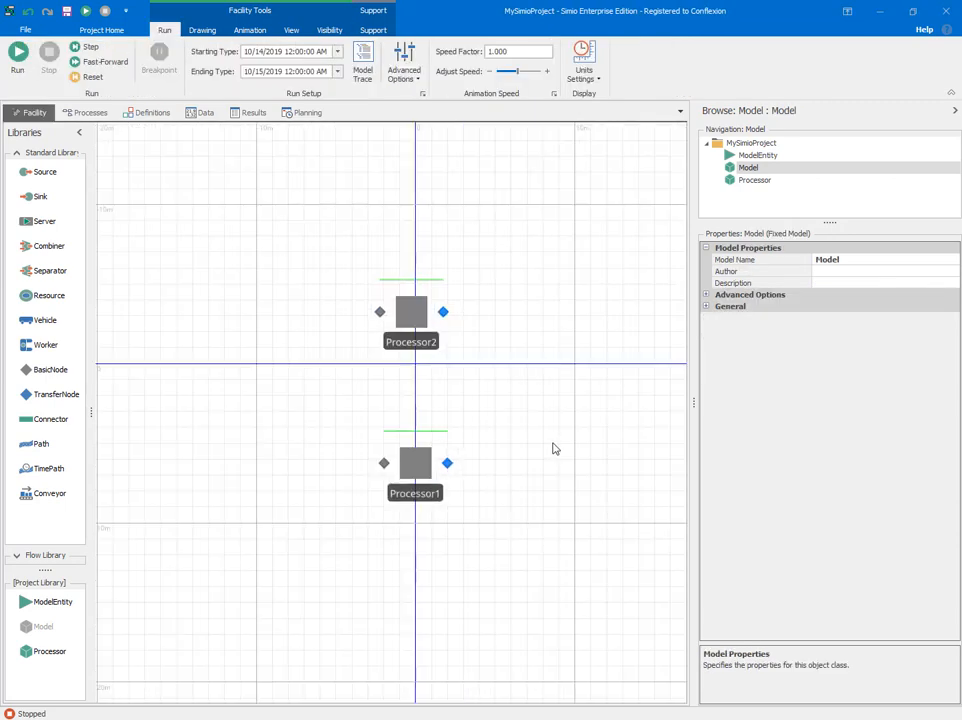
scroll(553, 444, down, 2)
drag(553, 444, 466, 458)
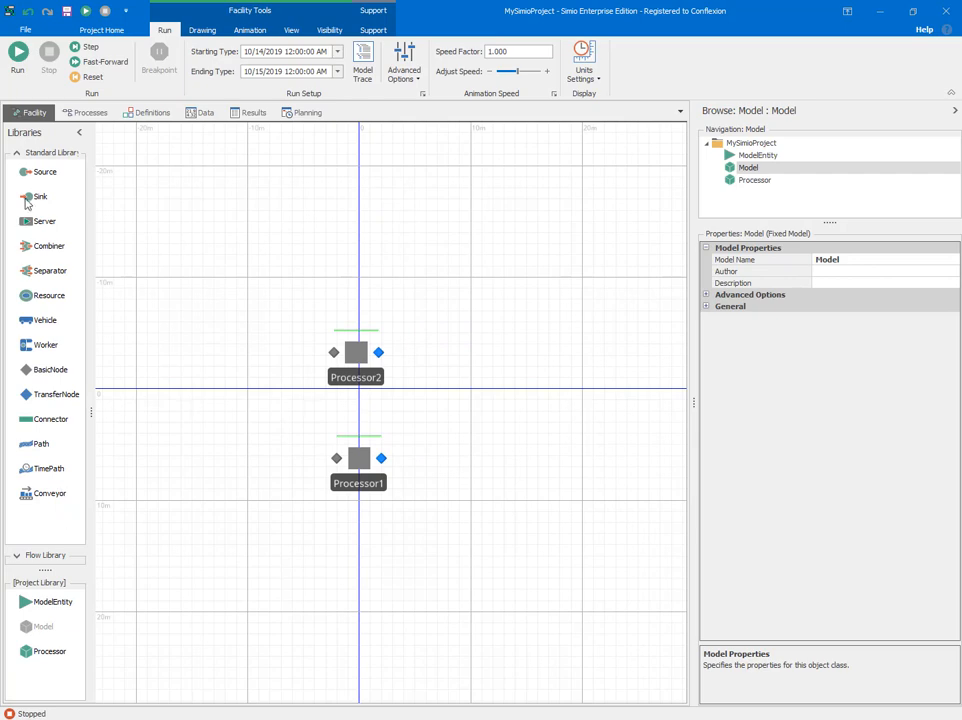
drag(42, 174, 220, 414)
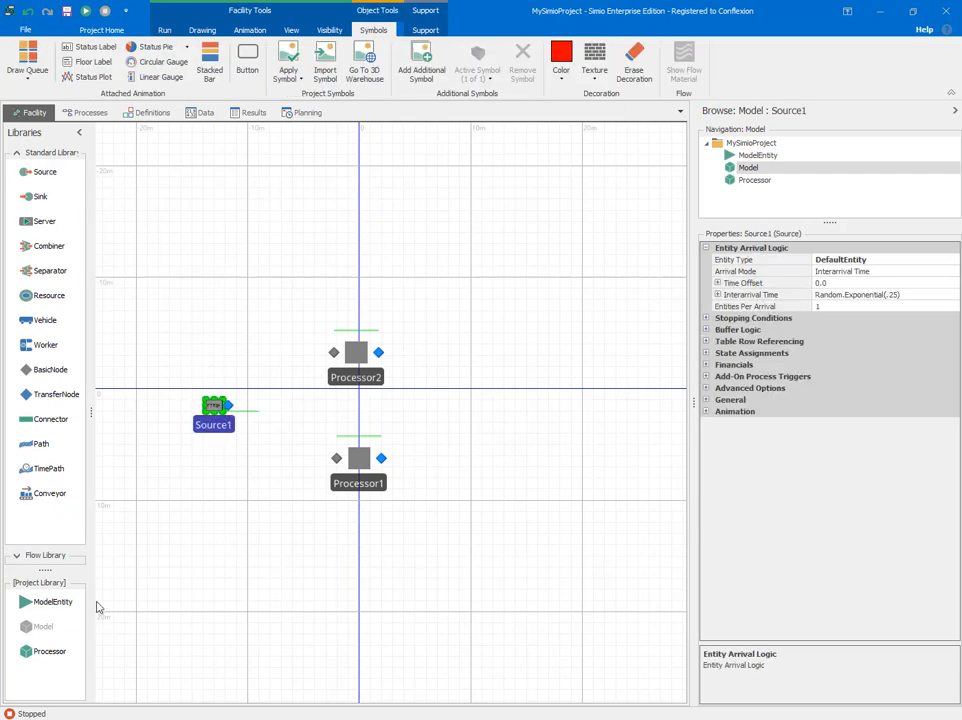
drag(50, 601, 213, 362)
drag(60, 612, 219, 450)
Step: Rename the entity above the Source as PartA
scroll(240, 475, up, 3)
click(243, 653)
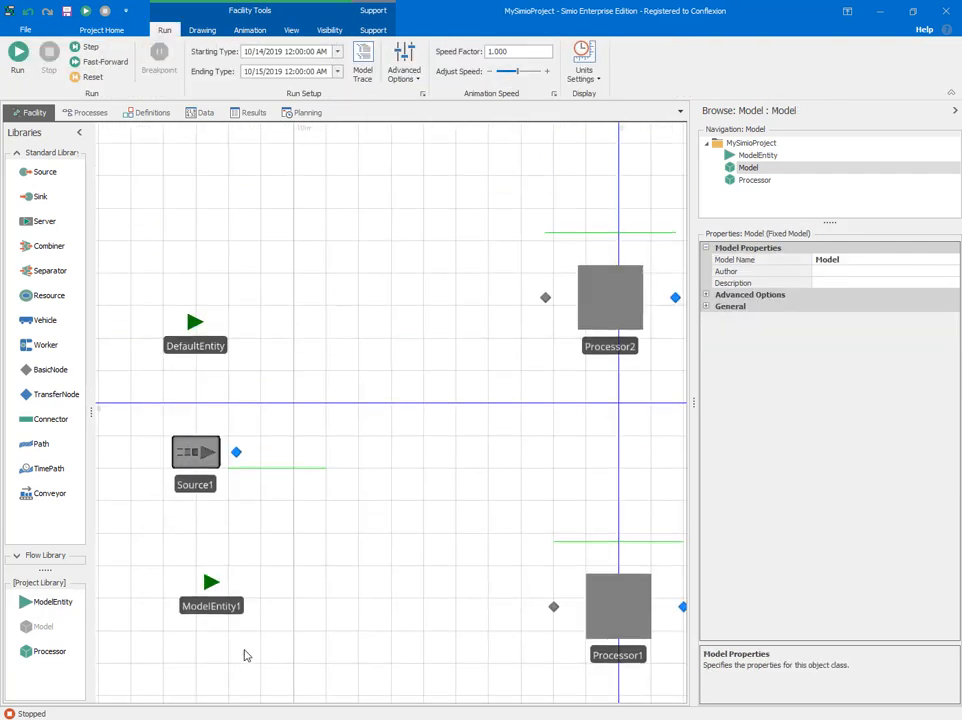
click(204, 367)
click(204, 364)
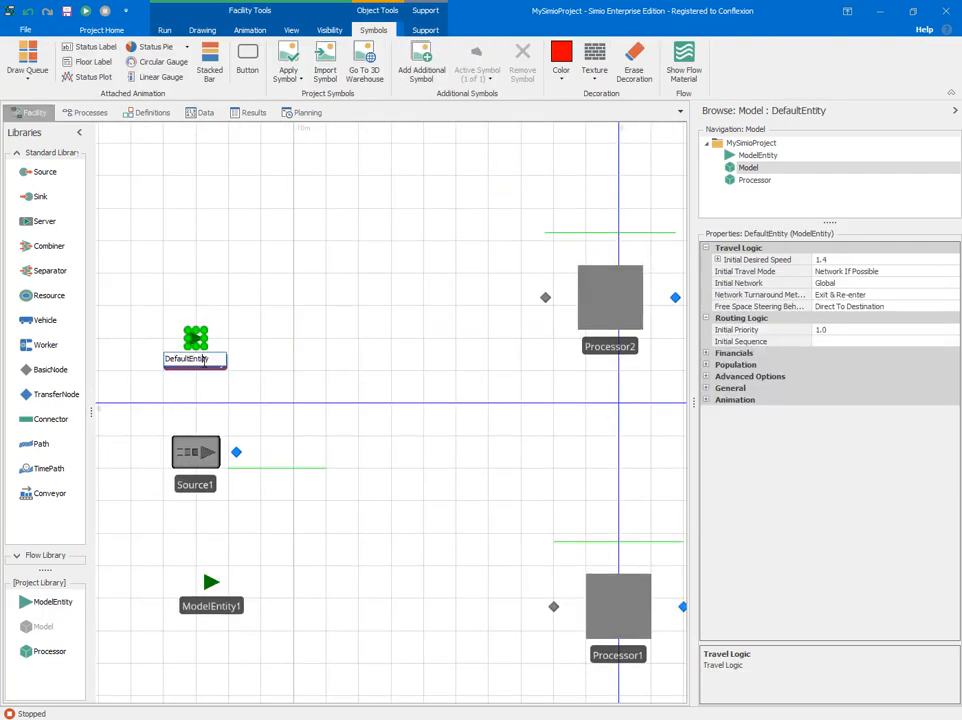
drag(213, 358, 135, 358)
text(PartA)
key(Return)
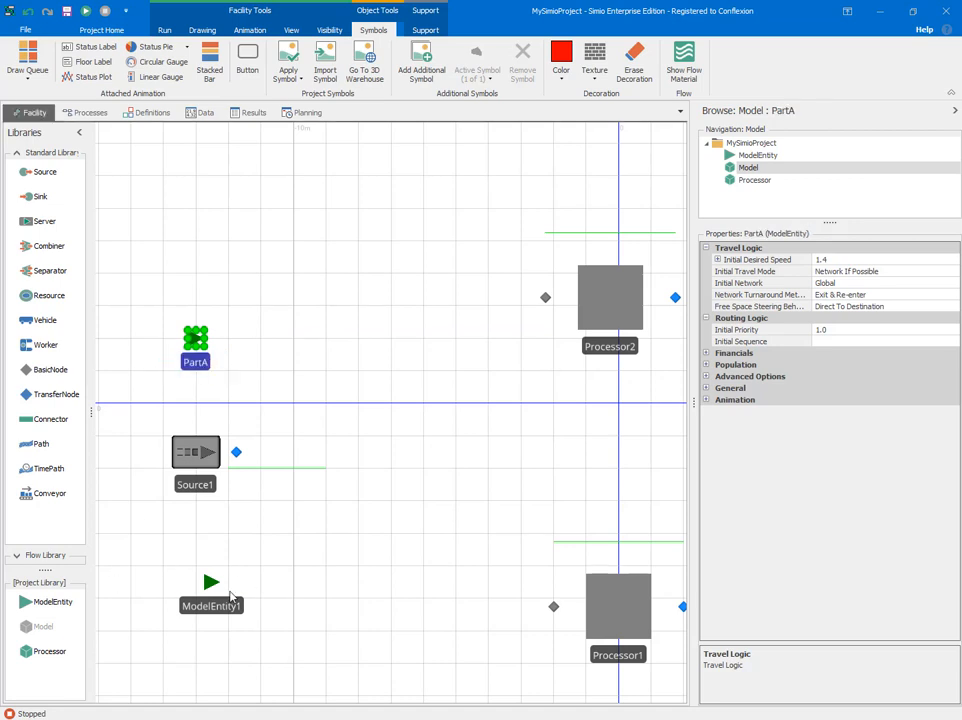
Step: Rename the entity below the Source as PartB
click(218, 605)
click(218, 604)
text(Pa)
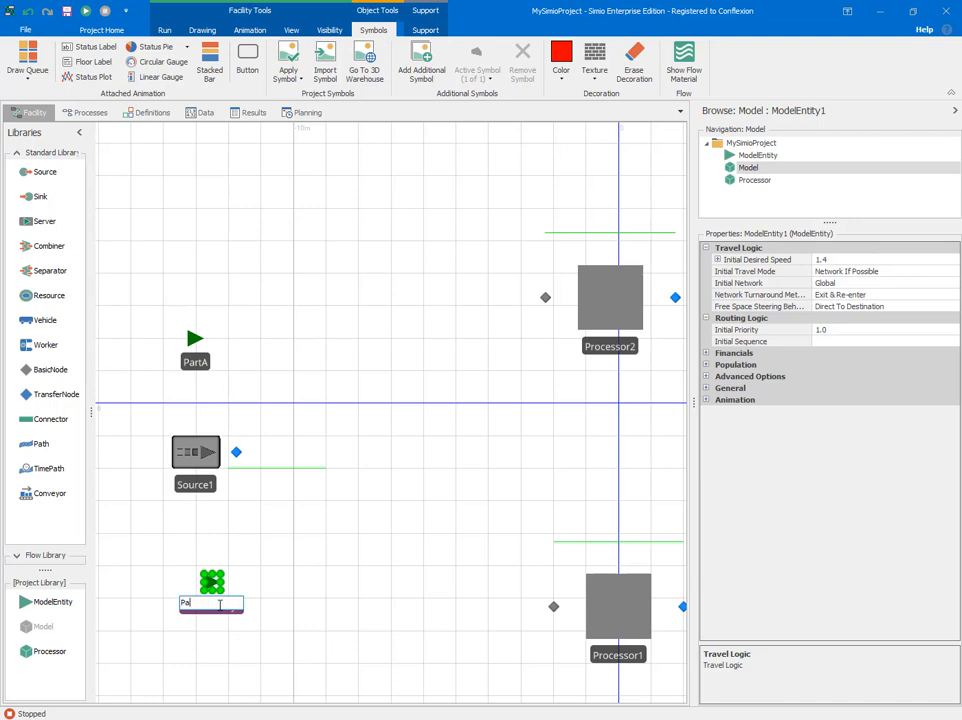
text(rtB)
key(Return)
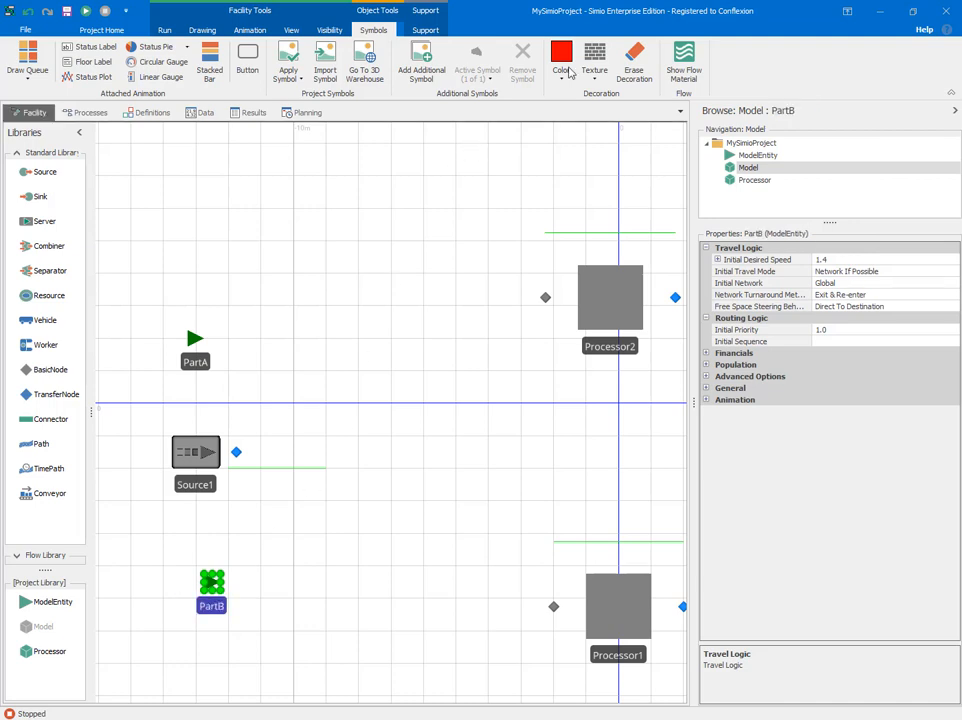
Step: Color PartB's symbol red and move both part entities closer to Source1
click(567, 64)
click(214, 583)
right_click(281, 548)
drag(224, 611, 213, 580)
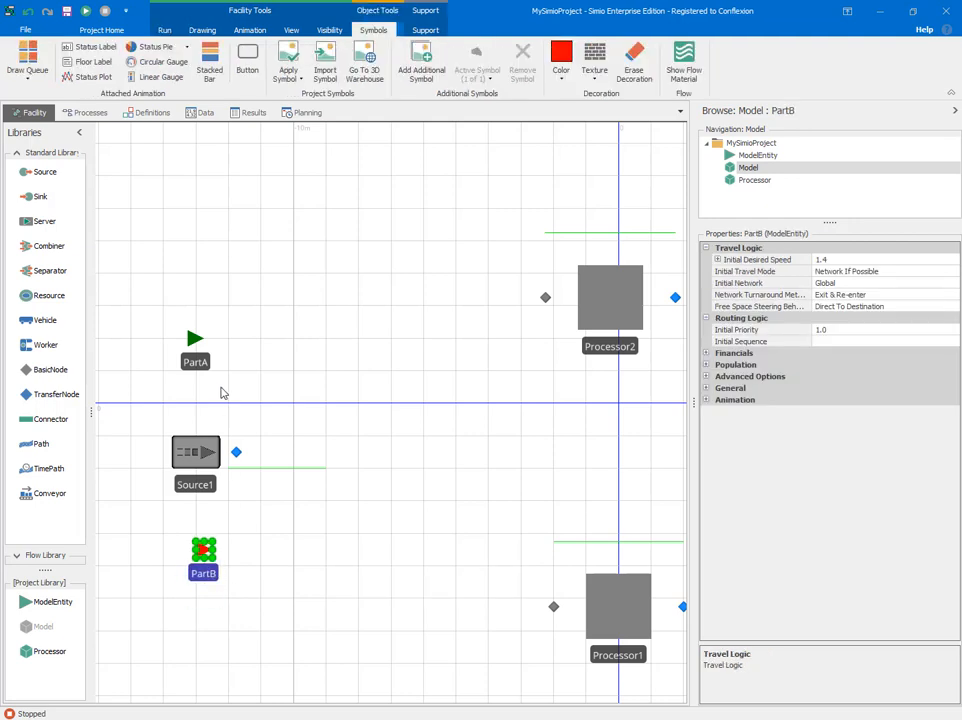
drag(195, 340, 195, 355)
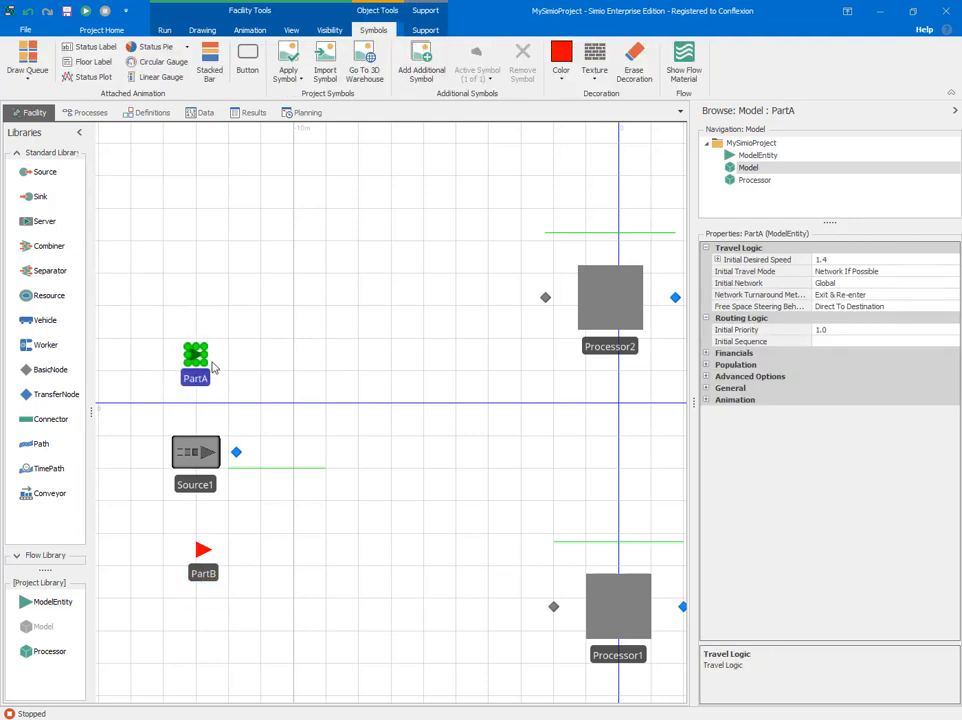
Step: Add a second symbol to PartA and color it cyan, keeping the first symbol green
click(420, 60)
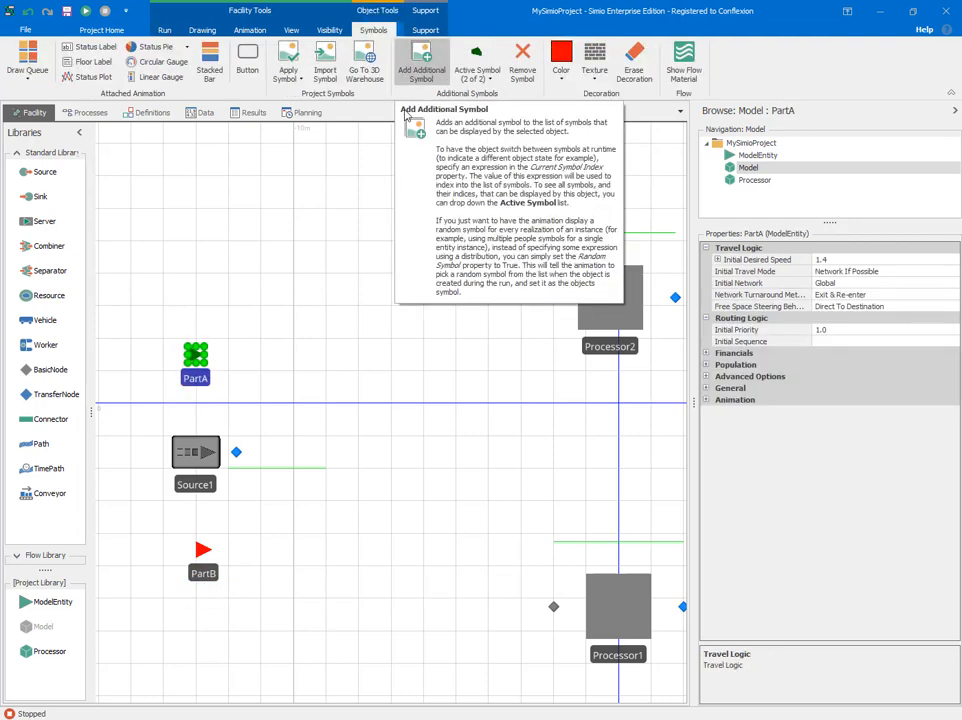
click(487, 80)
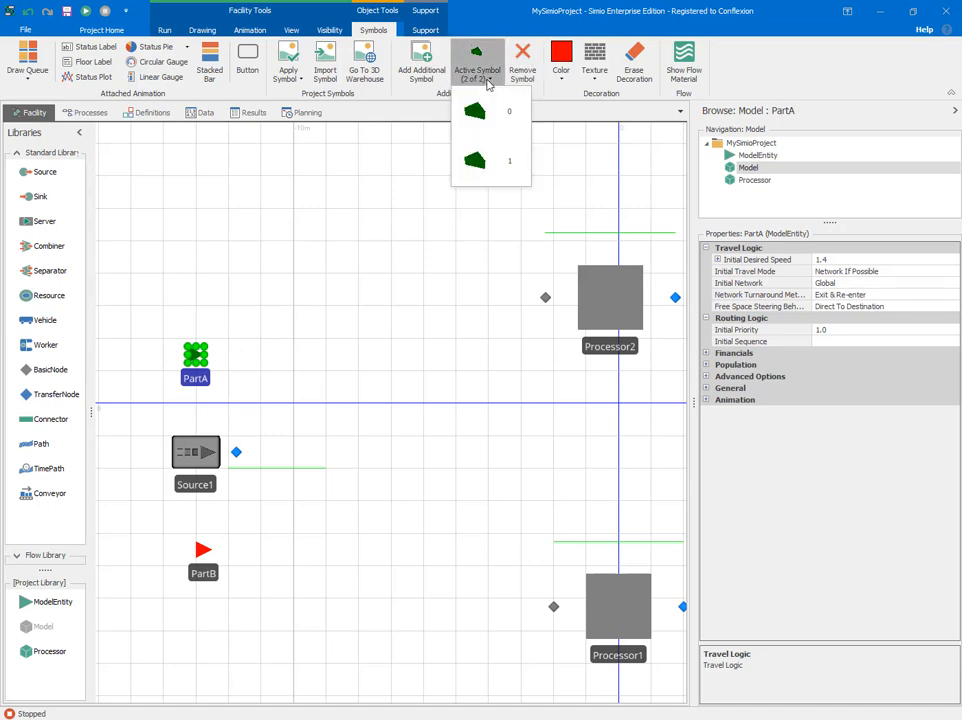
click(490, 163)
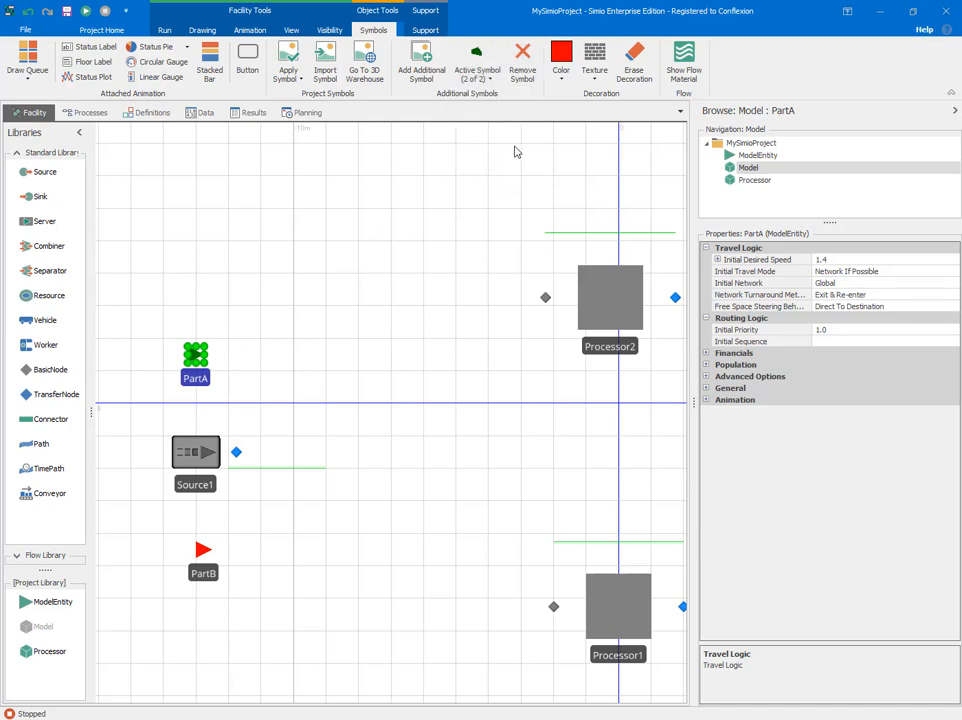
click(565, 80)
click(559, 136)
click(477, 72)
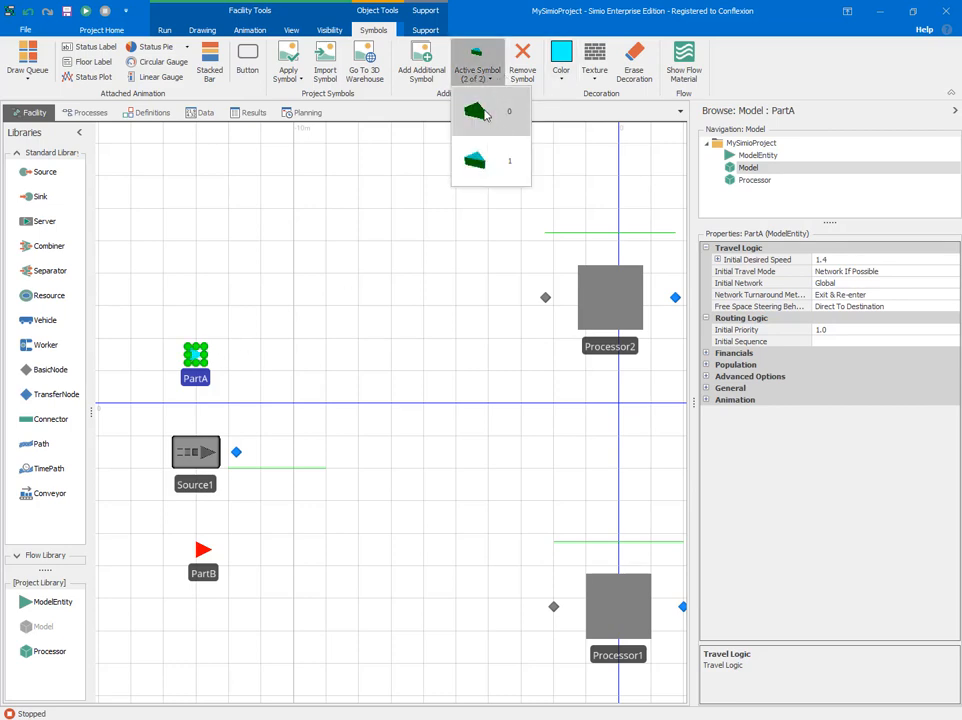
click(365, 322)
Step: Add a second symbol to PartB, color it yellow, and check the part's symbol list
click(212, 578)
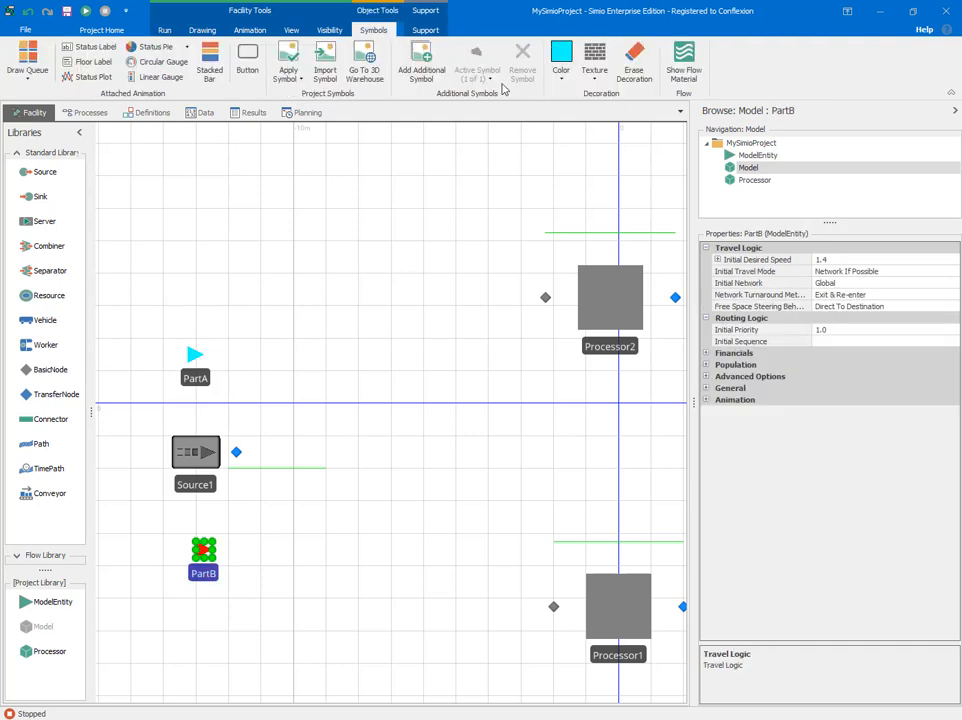
click(561, 80)
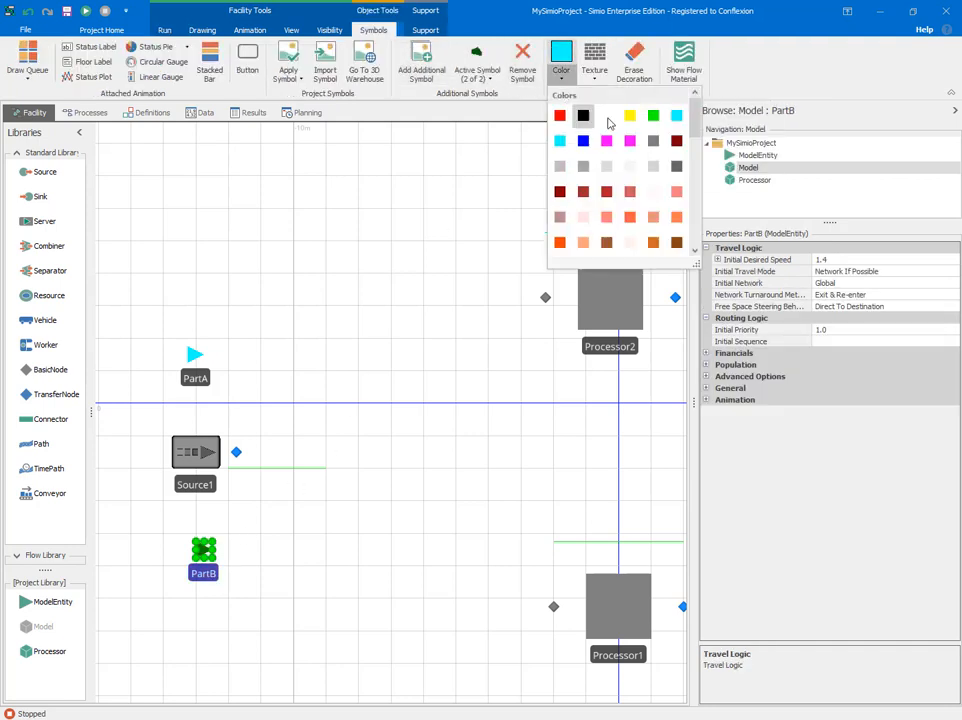
click(606, 121)
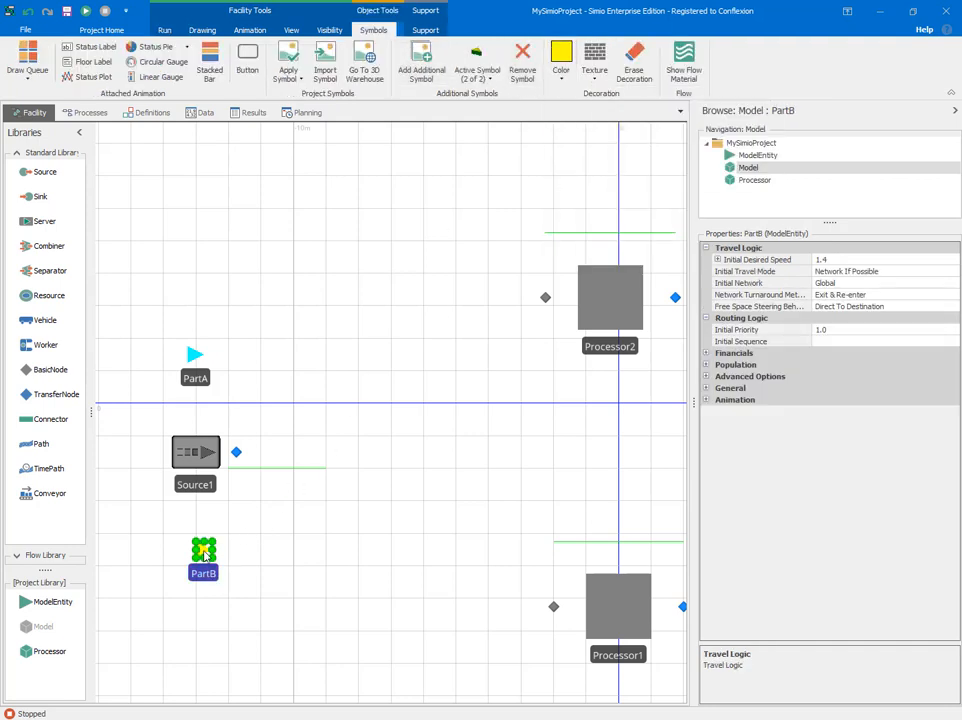
click(497, 85)
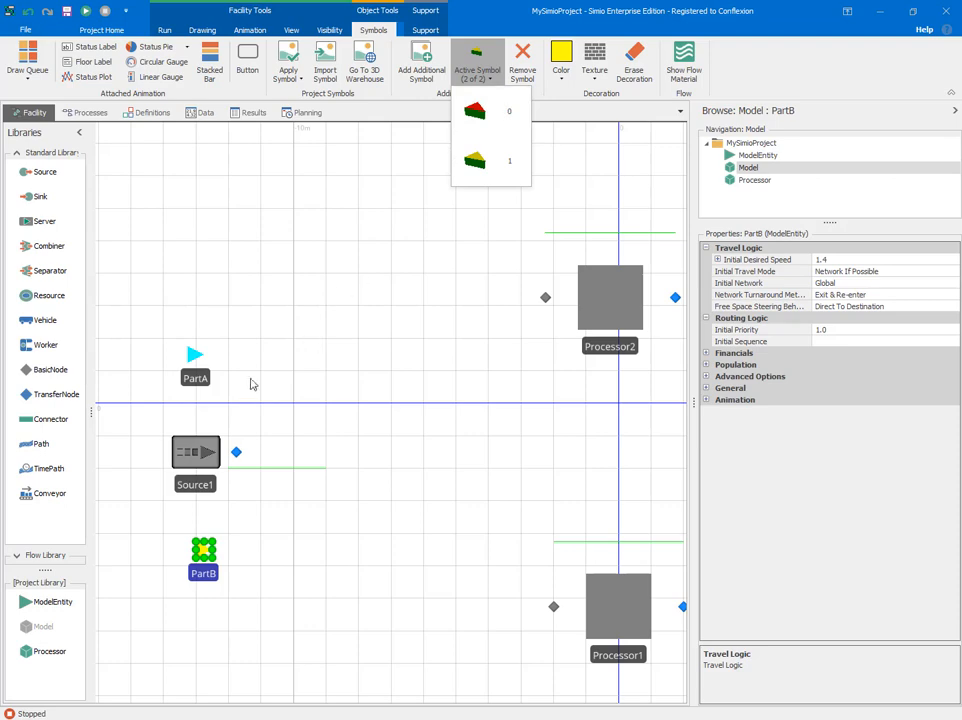
click(200, 379)
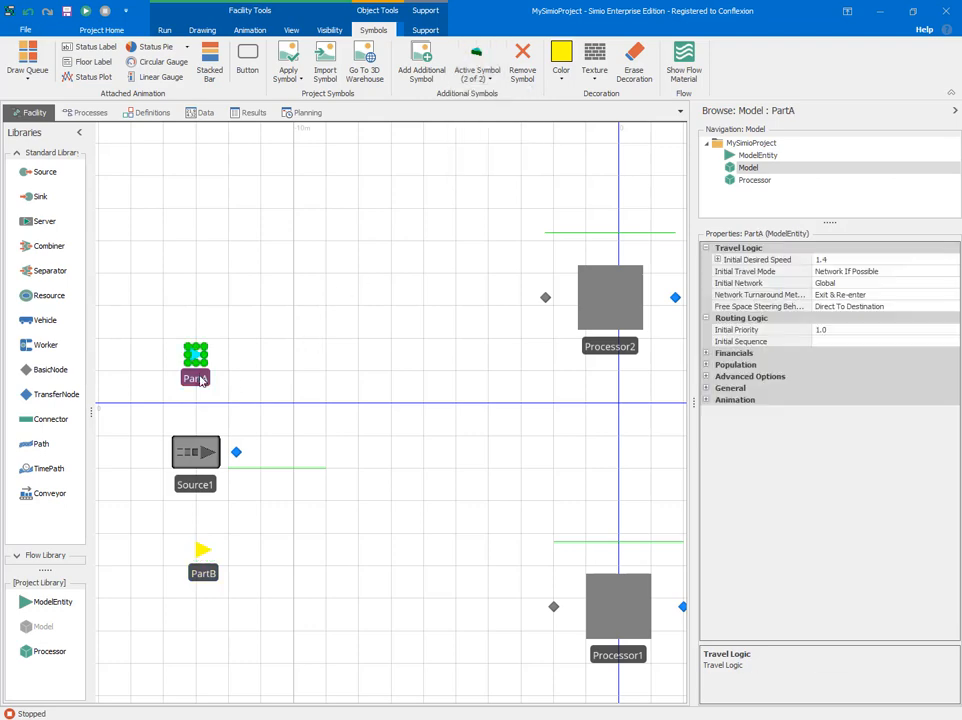
Step: Place two Sinks, one above the other, on the far side of the processors from Source1
click(478, 62)
click(421, 248)
scroll(421, 248, down, 2)
scroll(421, 248, down, 2)
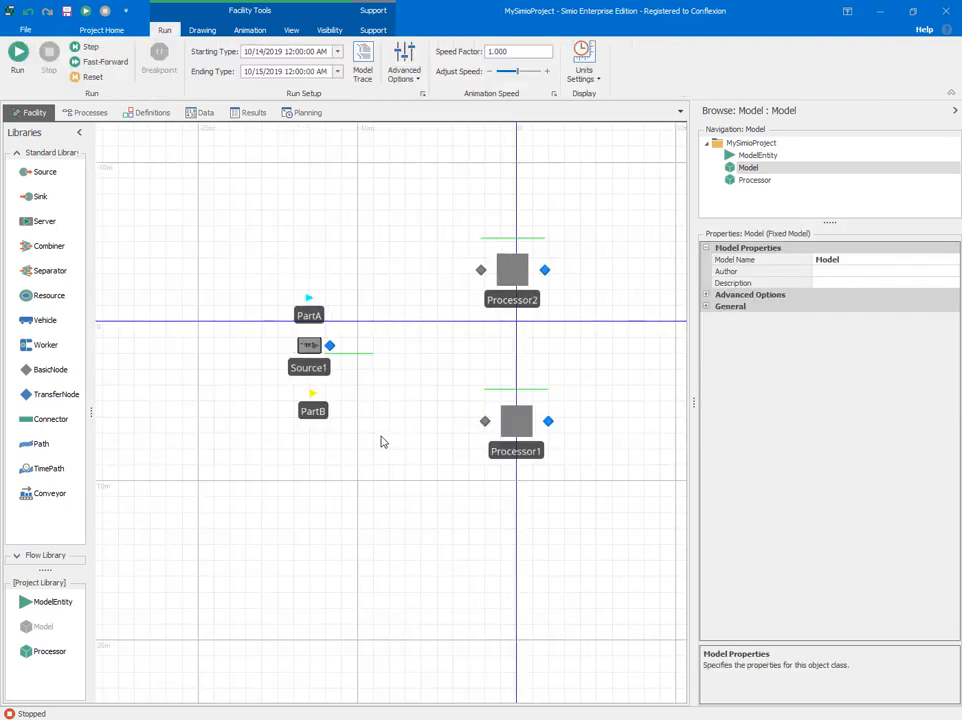
drag(382, 440, 219, 500)
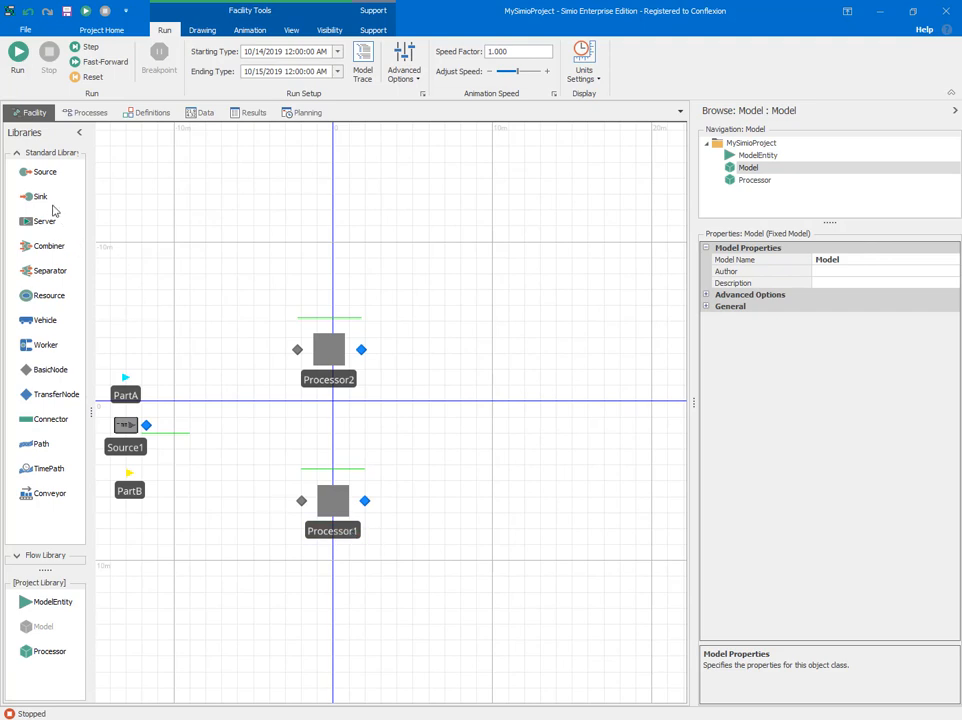
drag(40, 196, 574, 392)
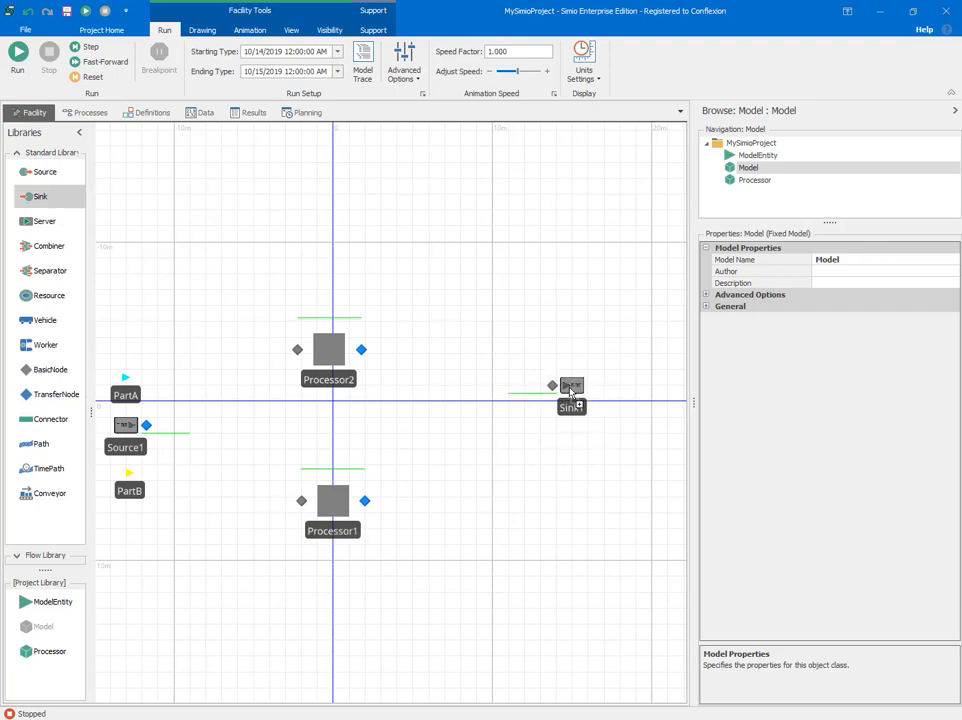
drag(60, 196, 576, 465)
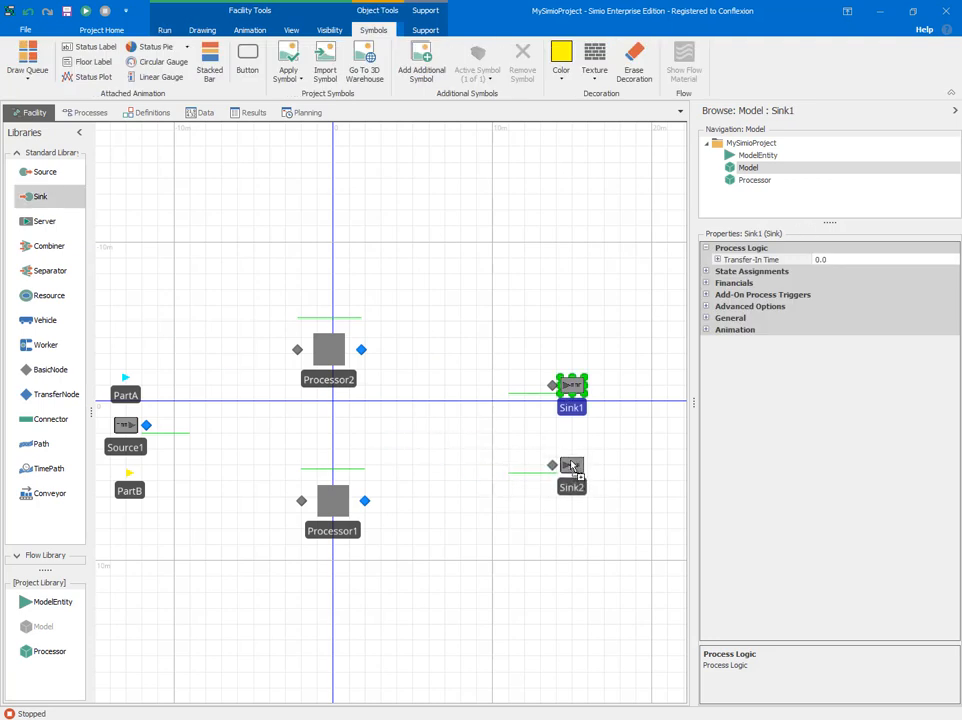
click(576, 527)
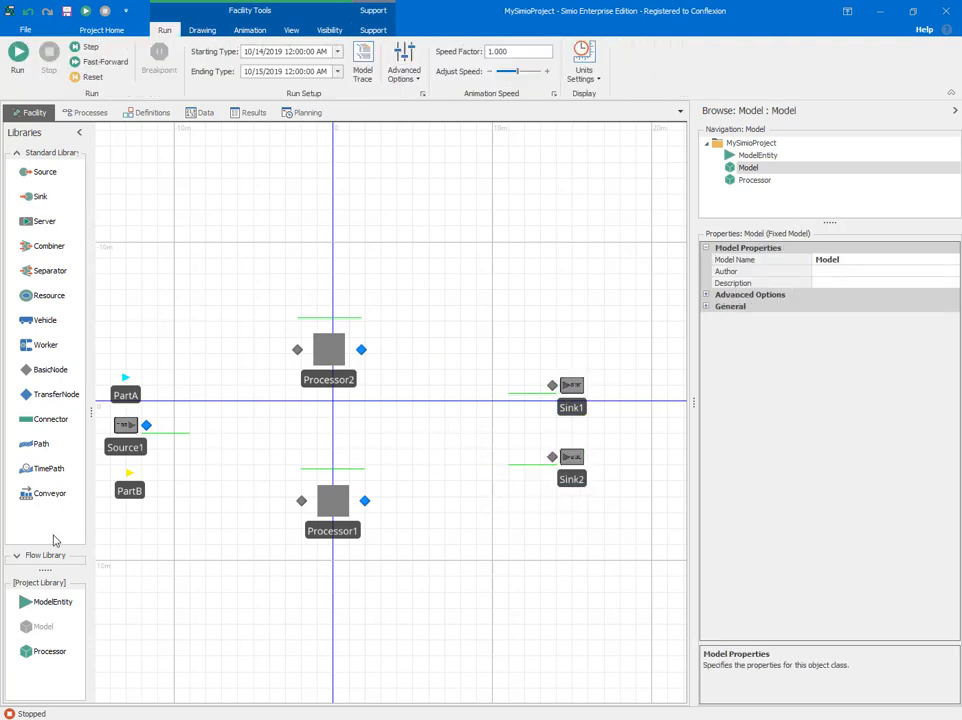
Step: Connect Source1's output node with Paths to the input nodes of Processor2 and Processor1
click(43, 450)
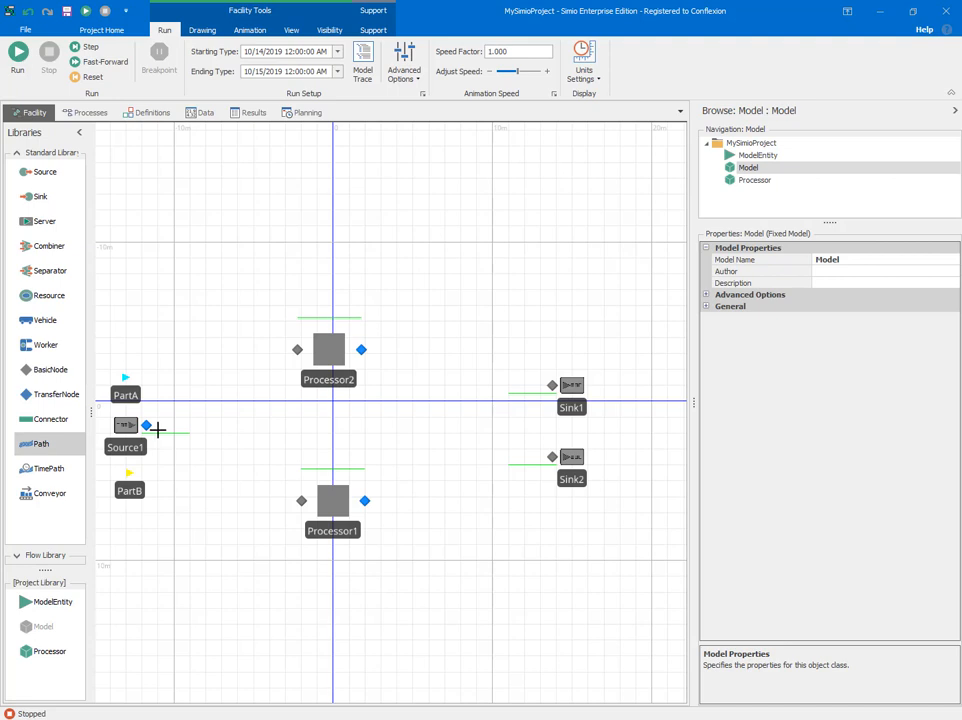
click(148, 424)
click(297, 349)
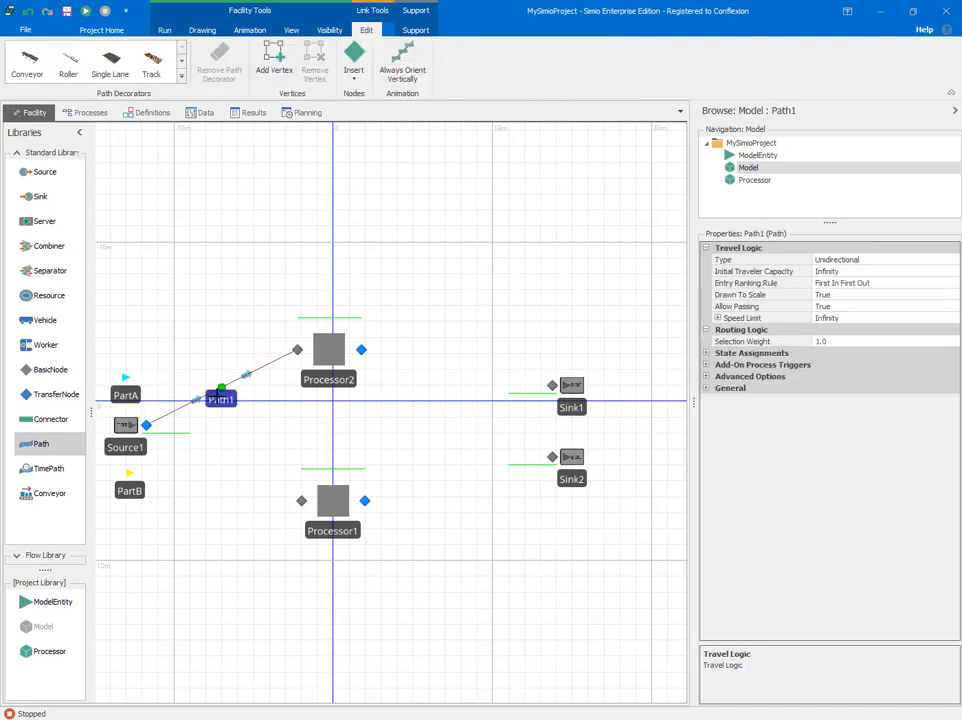
click(147, 424)
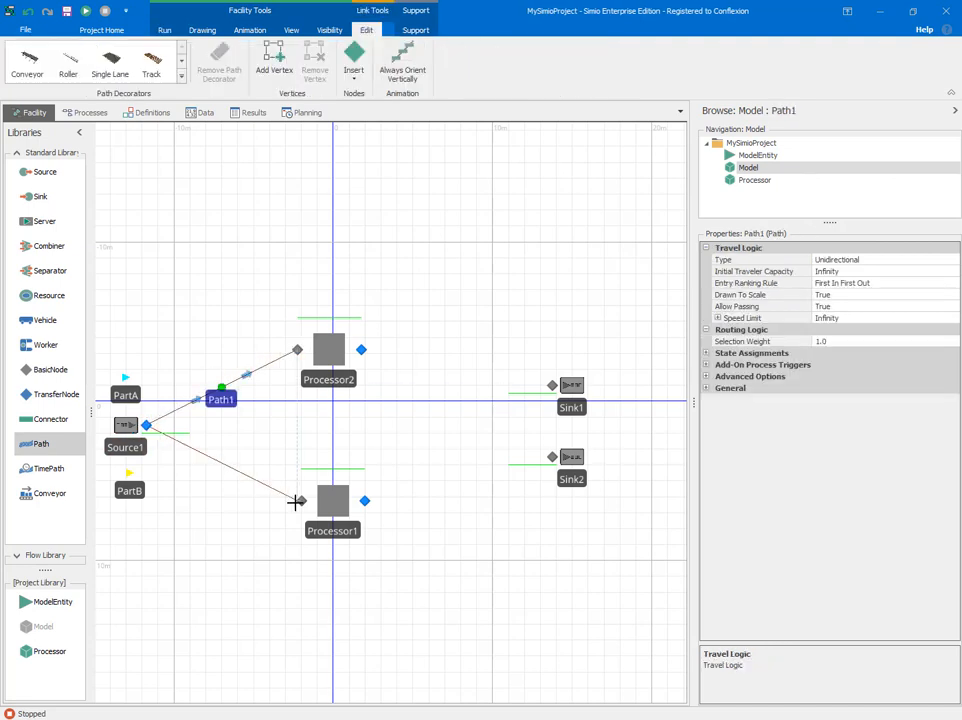
click(301, 500)
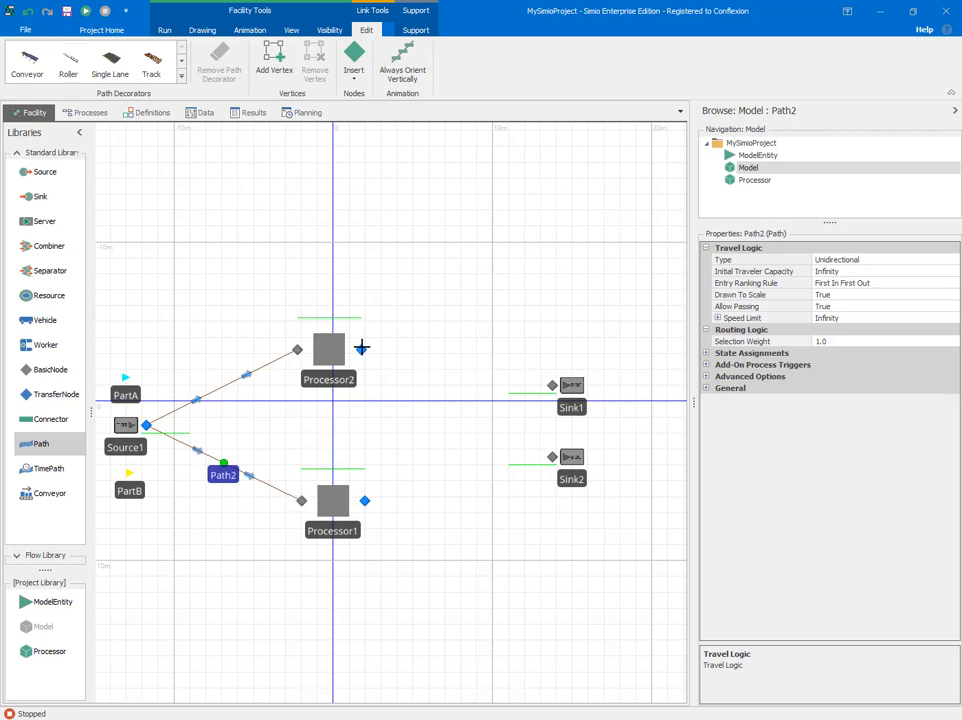
Step: Connect the output nodes of both processors with Paths to the input nodes of Sink1 and Sink2
click(362, 349)
click(551, 385)
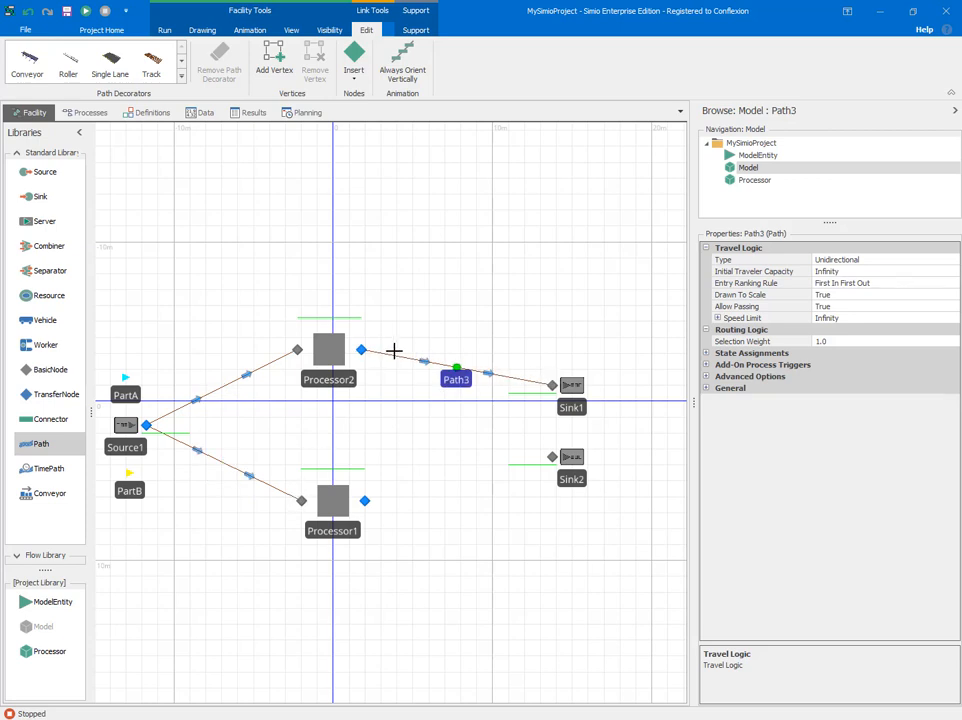
click(362, 349)
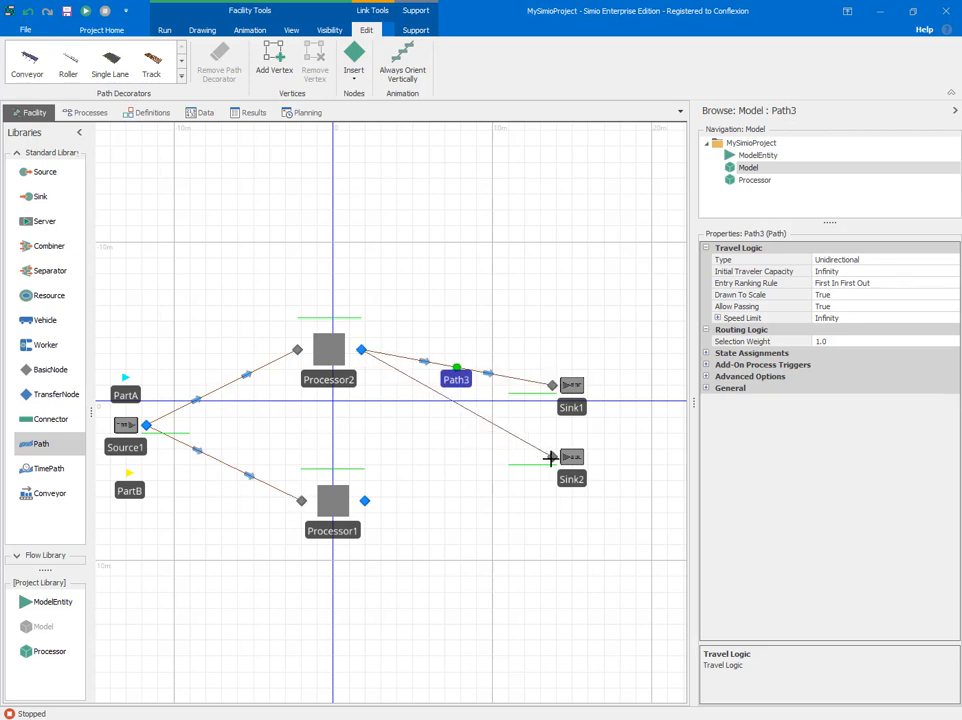
click(552, 457)
click(364, 500)
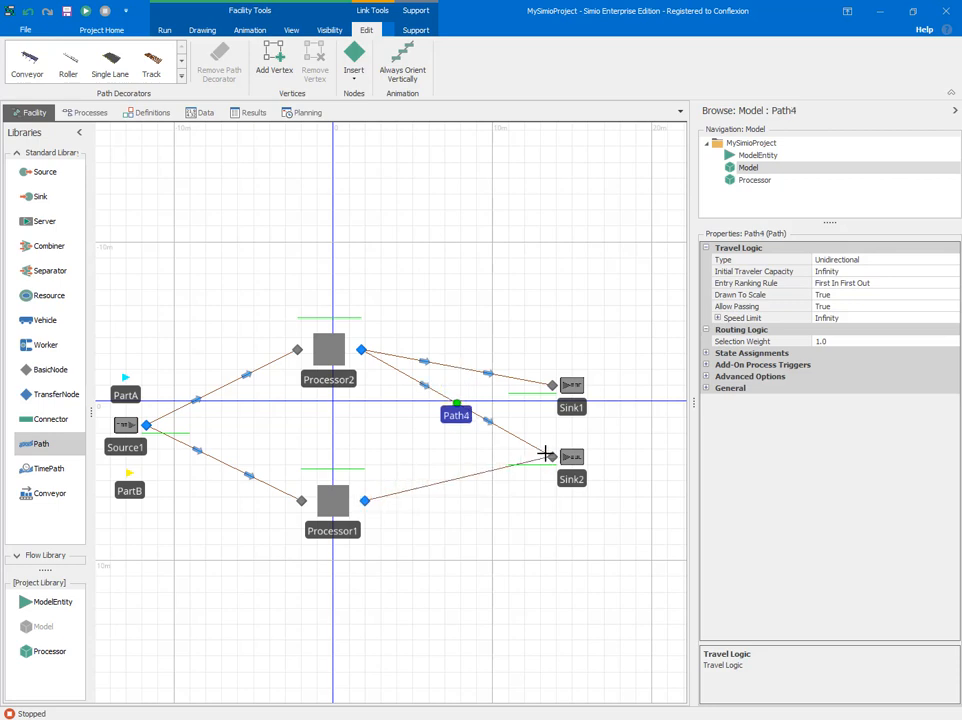
click(552, 457)
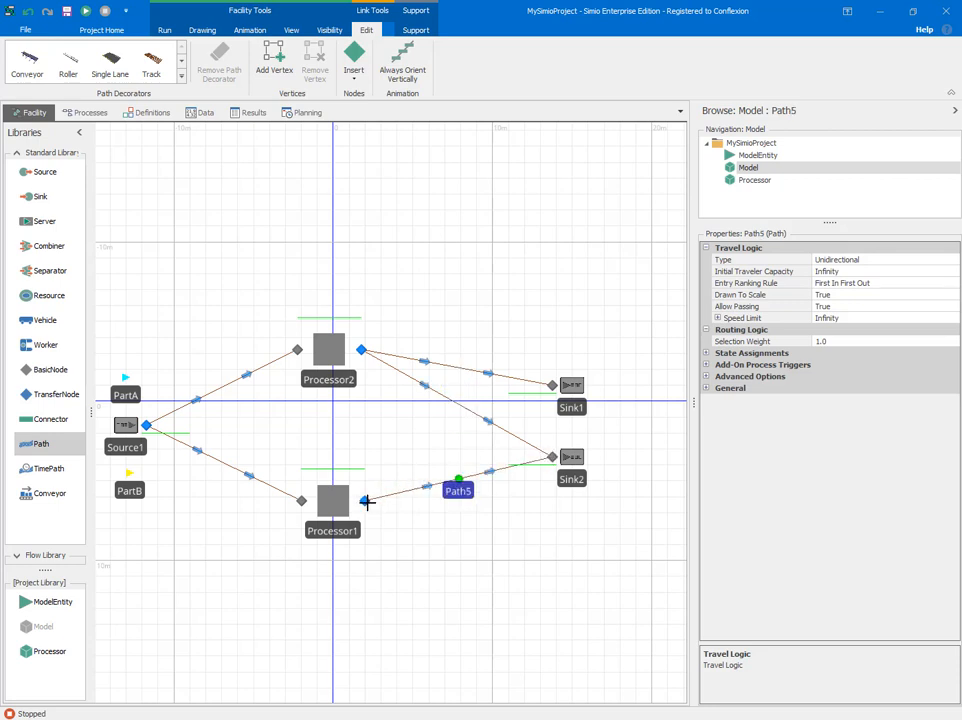
click(366, 501)
click(552, 383)
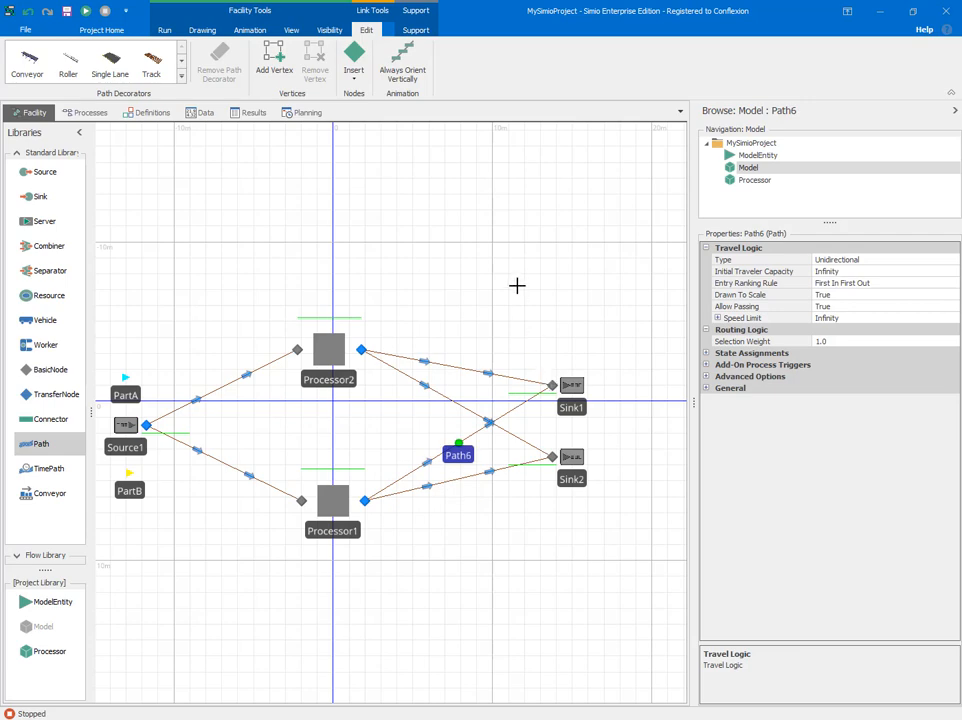
click(515, 292)
drag(515, 294, 533, 272)
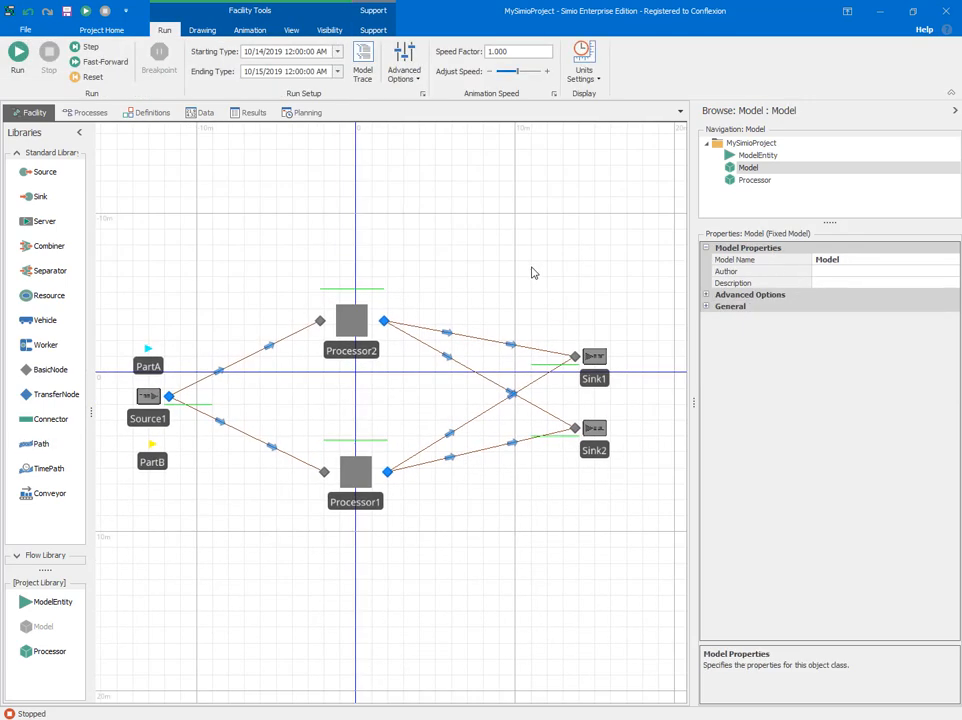
drag(236, 281, 243, 273)
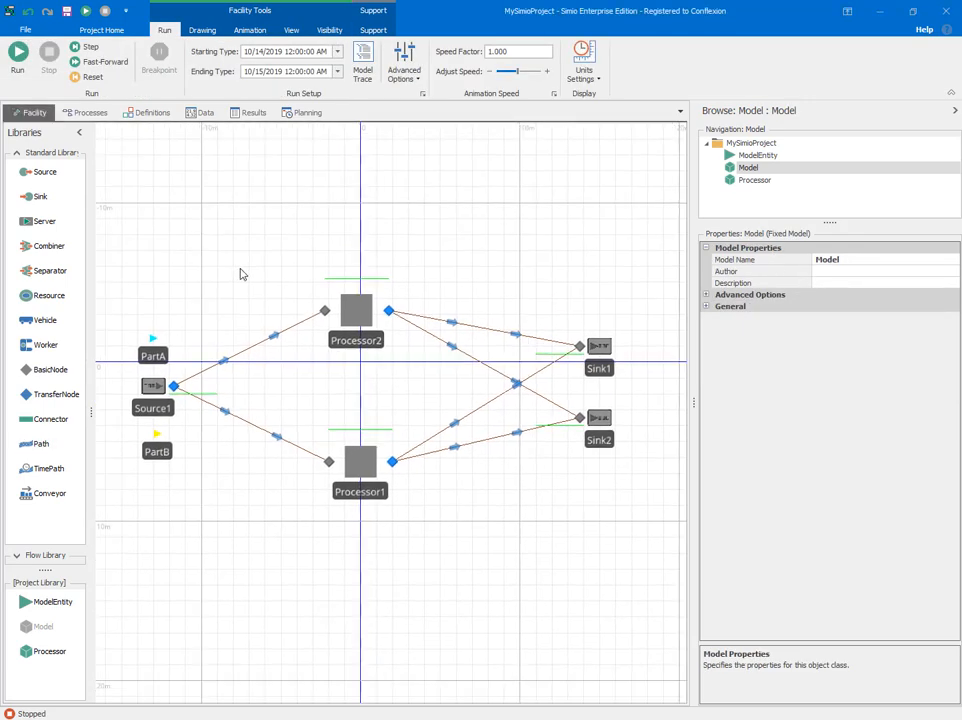
Step: Add a PartA row to the PartTypes data table with the processing time Random.Exponential(.5)
click(200, 113)
click(131, 164)
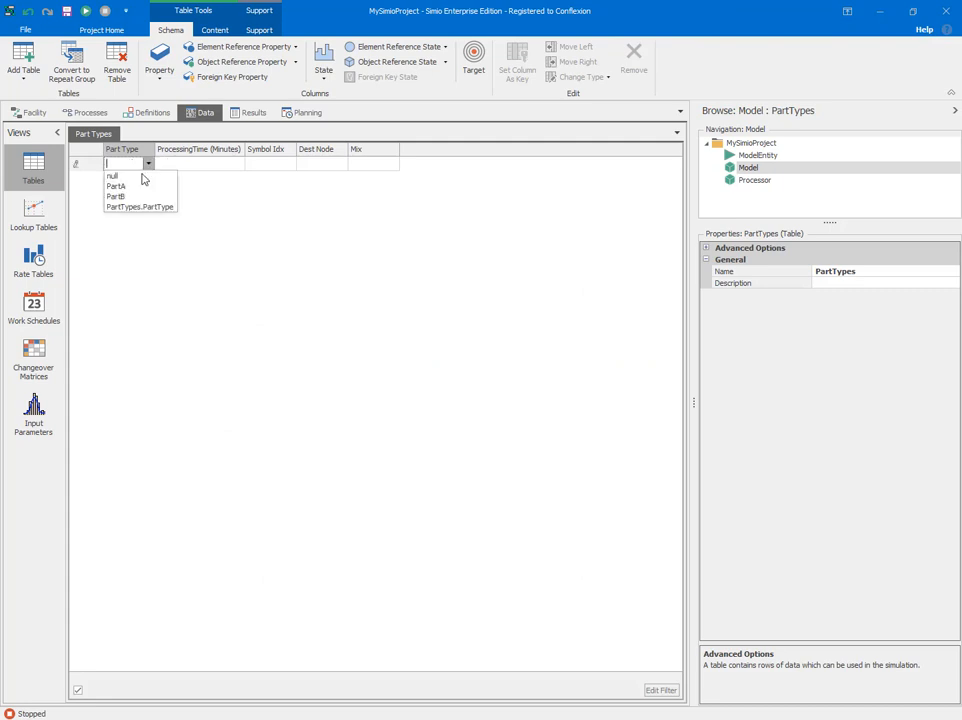
click(130, 186)
click(182, 168)
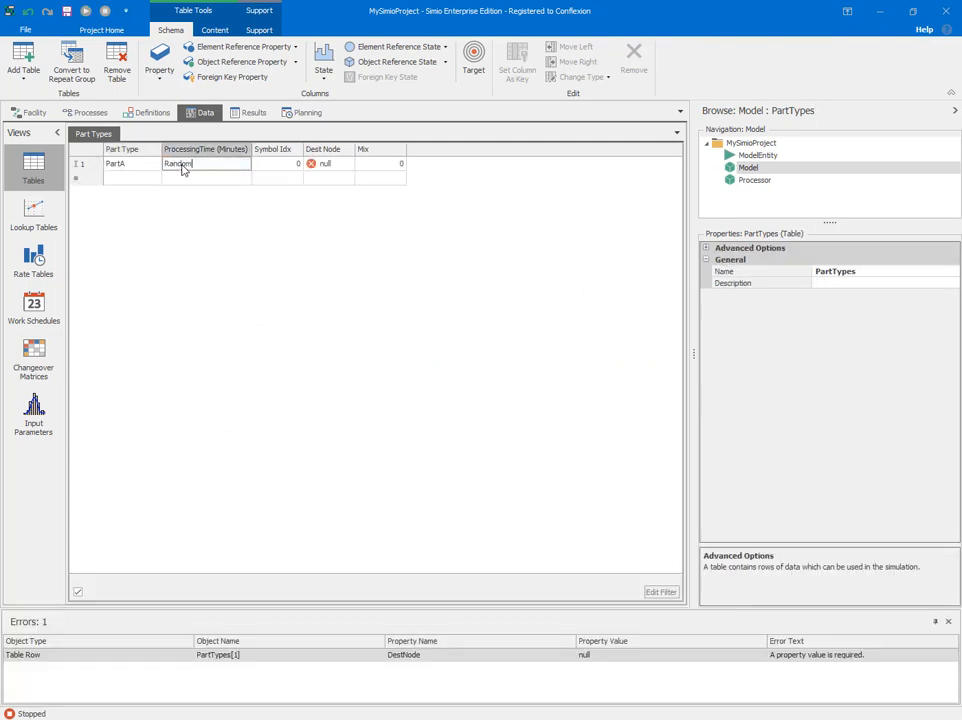
text(Random.Exponential(.5))
key(Tab)
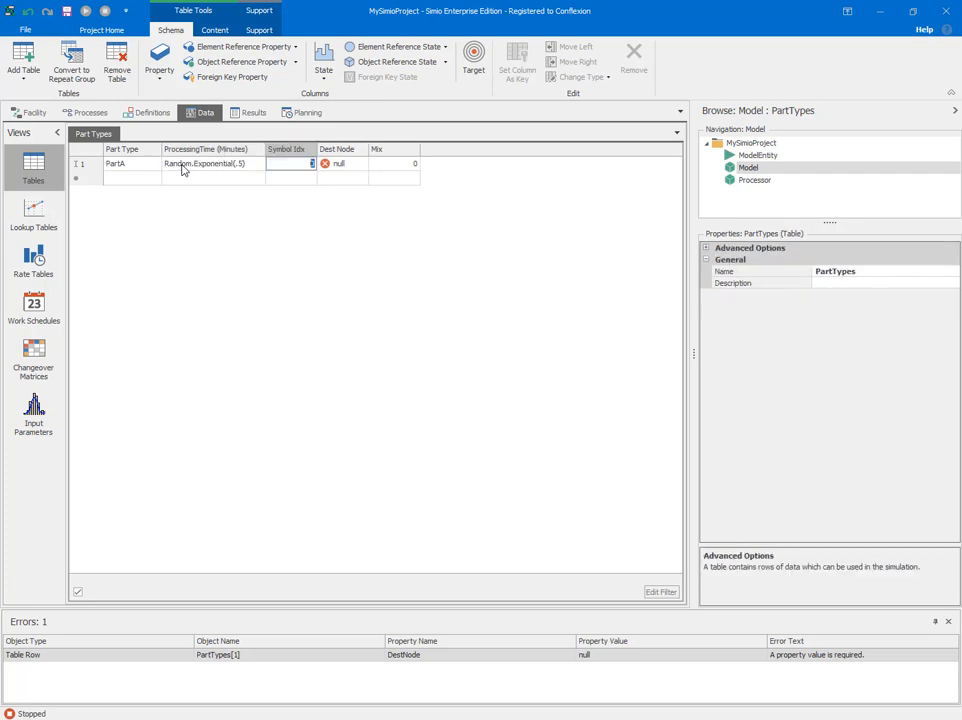
Step: Complete the PartA row with symbol index 1, destination node Input@Sink1 and mix 1
text(1)
key(Tab)
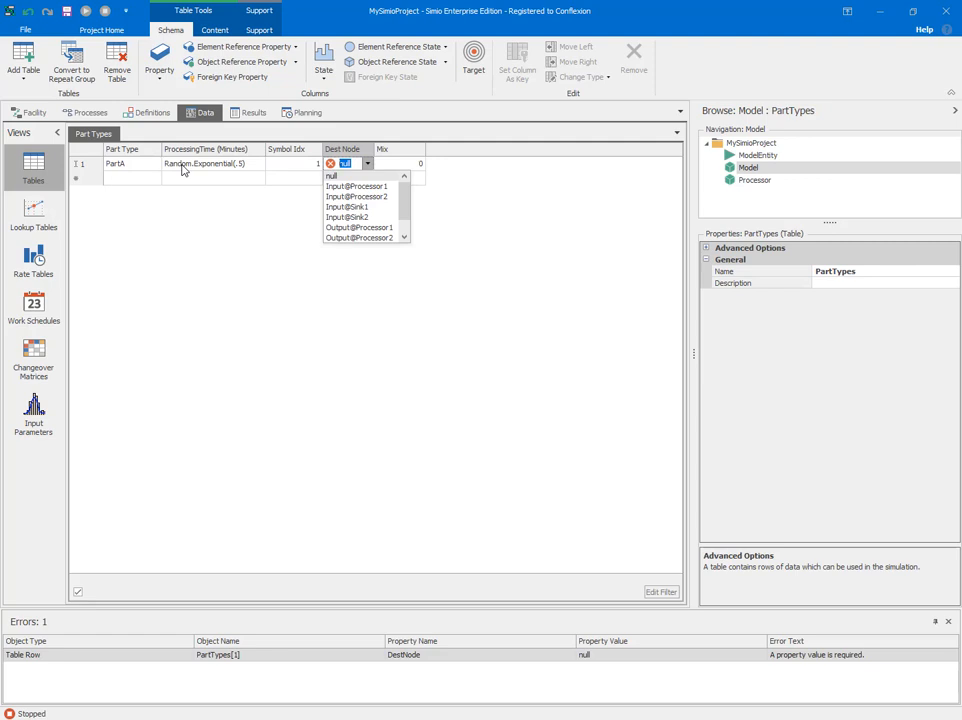
click(347, 206)
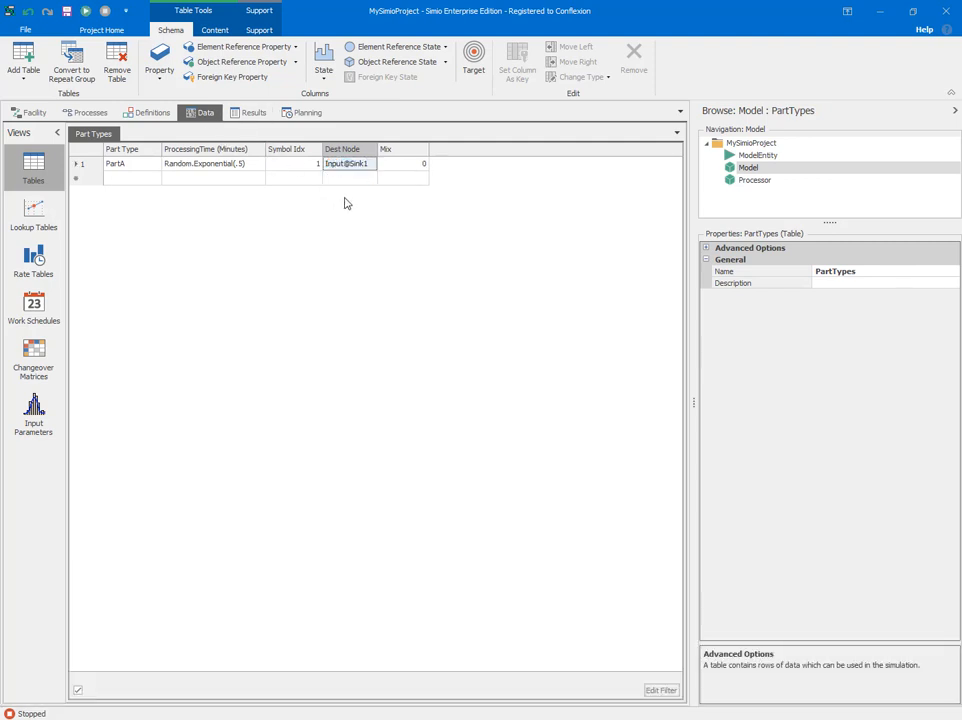
click(389, 166)
text(1)
Step: Add a PartB row to the PartTypes table with the processing time Random.Triangular(.3, .5, .7)
click(145, 180)
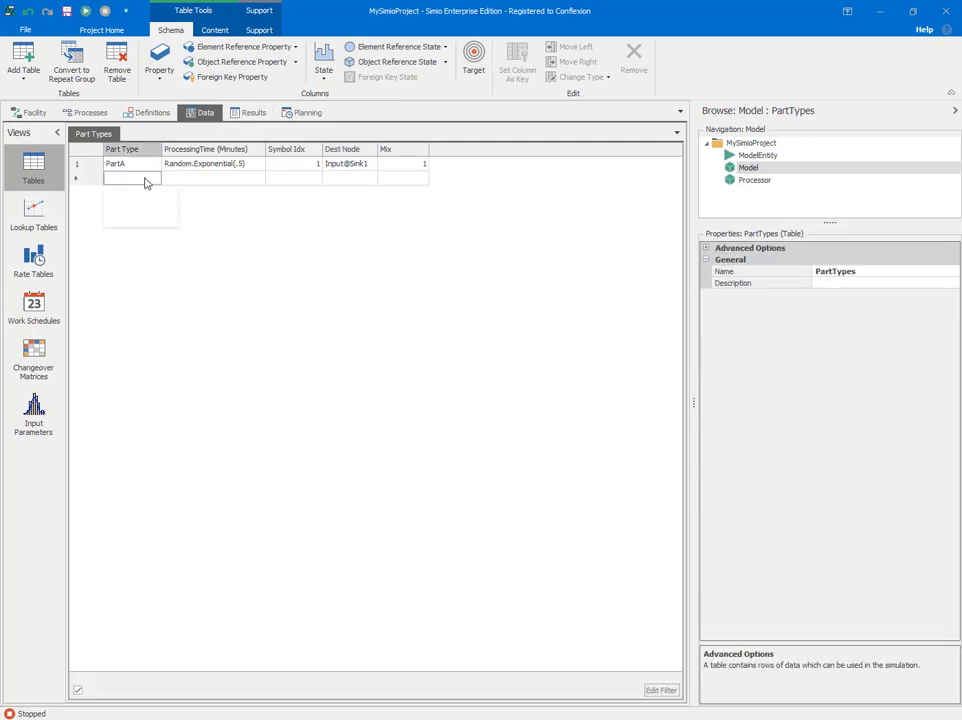
click(144, 211)
click(200, 180)
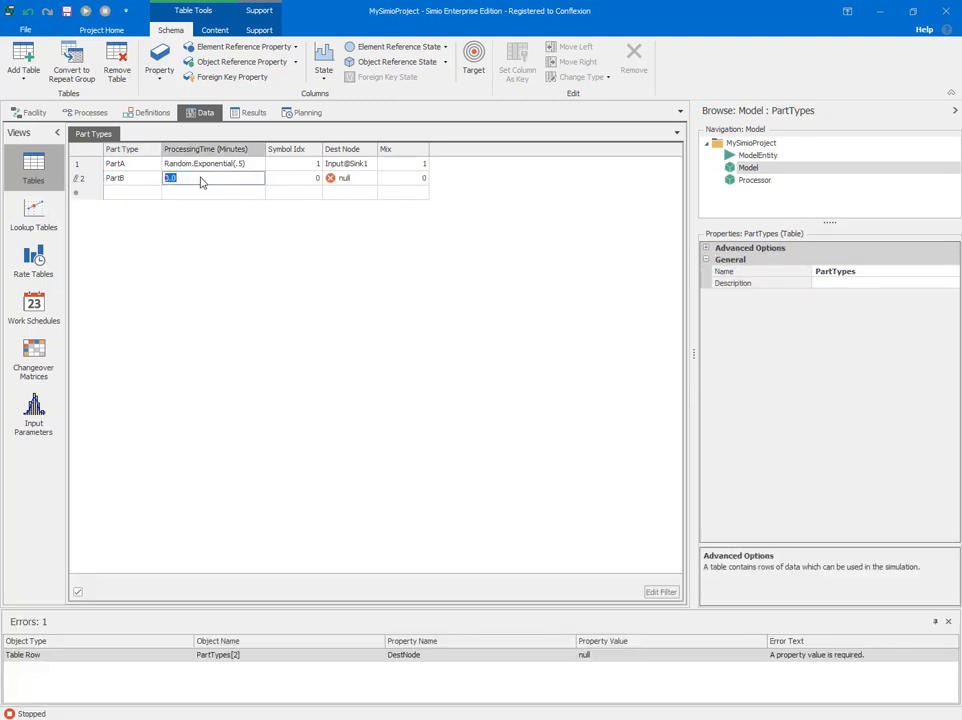
text(Ran)
key(BackSpace)
key(BackSpace)
key(BackSpace)
key(BackSpace)
key(BackSpace)
key(BackSpace)
key(BackSpace)
key(BackSpace)
key(BackSpace)
key(BackSpace)
key(Tab)
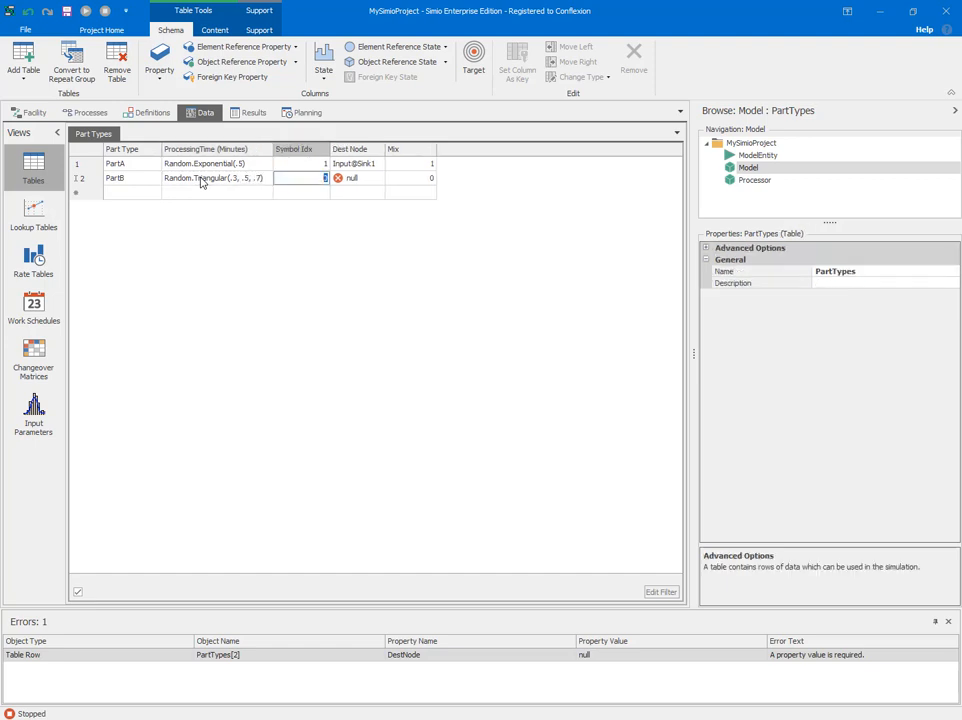
Step: Complete the PartB row with symbol index 1, destination node Input@Sink2 and mix 1
text(1)
key(Tab)
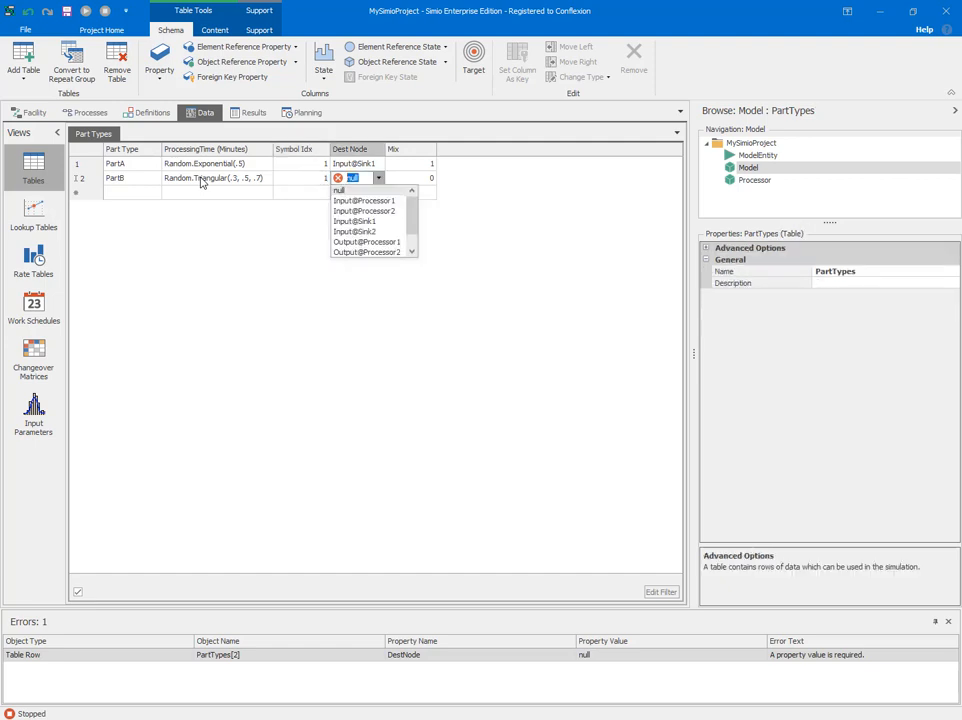
click(357, 231)
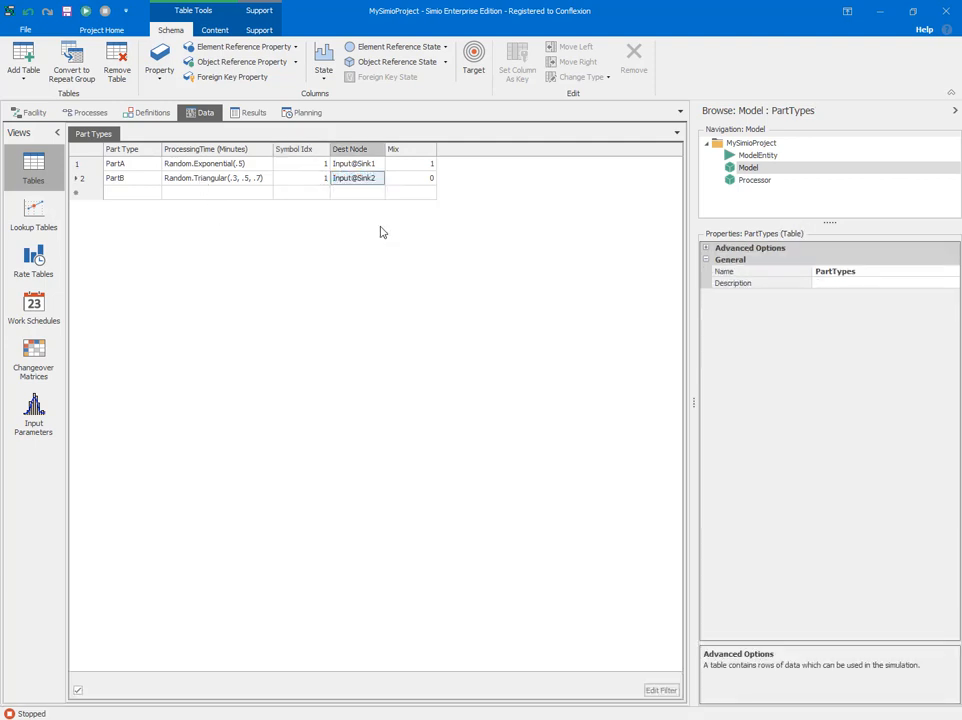
click(406, 178)
text(1)
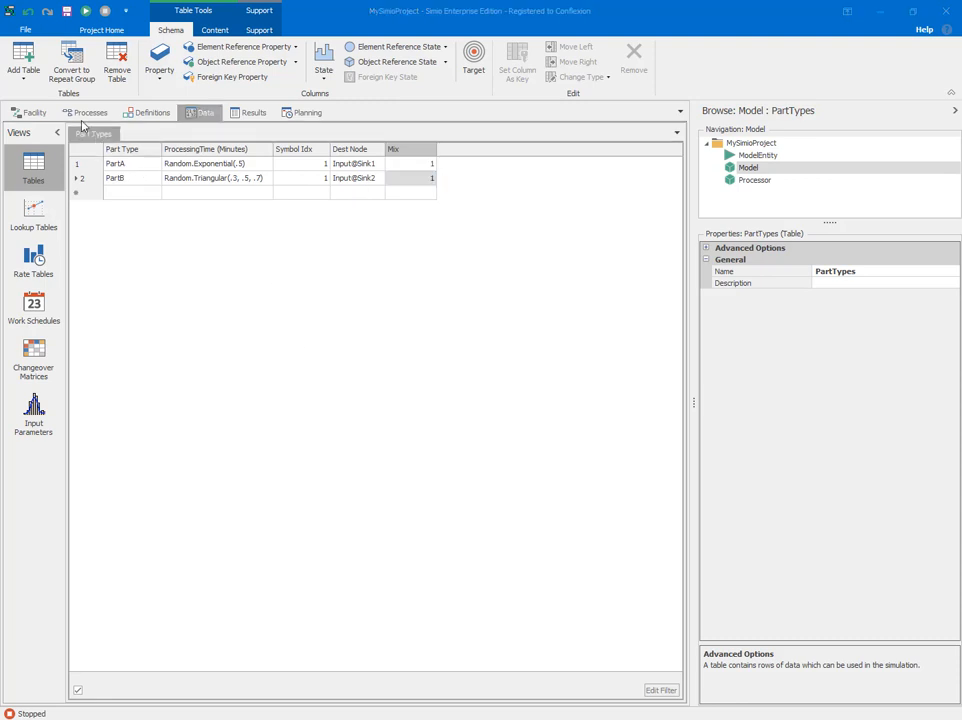
Step: In the facility model, make Source1 reference the PartTypes table before creating entities
click(32, 112)
click(150, 386)
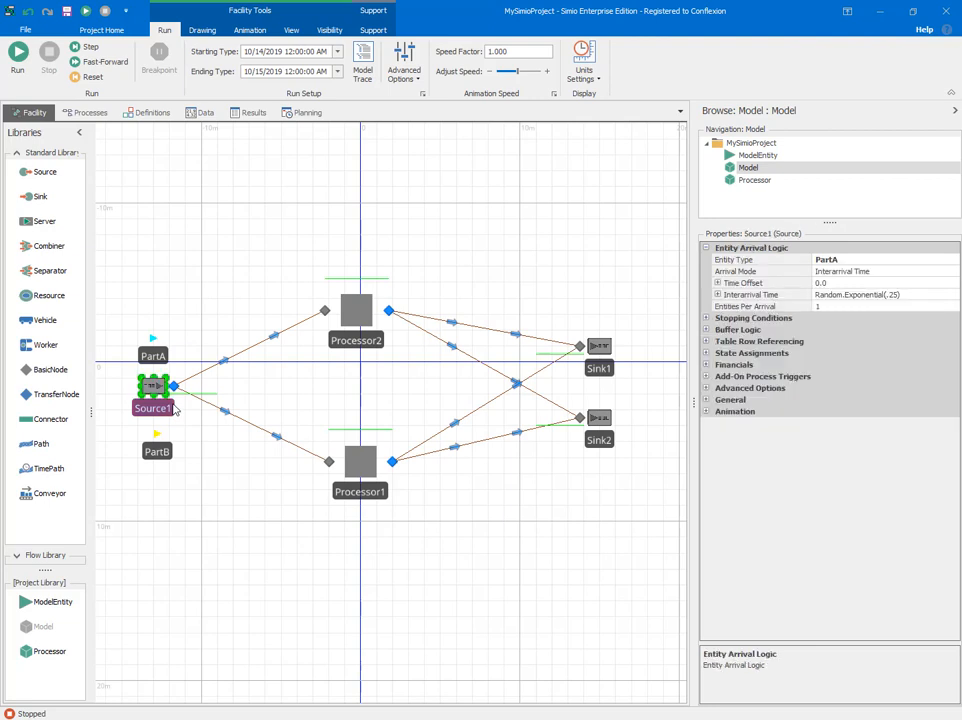
click(706, 342)
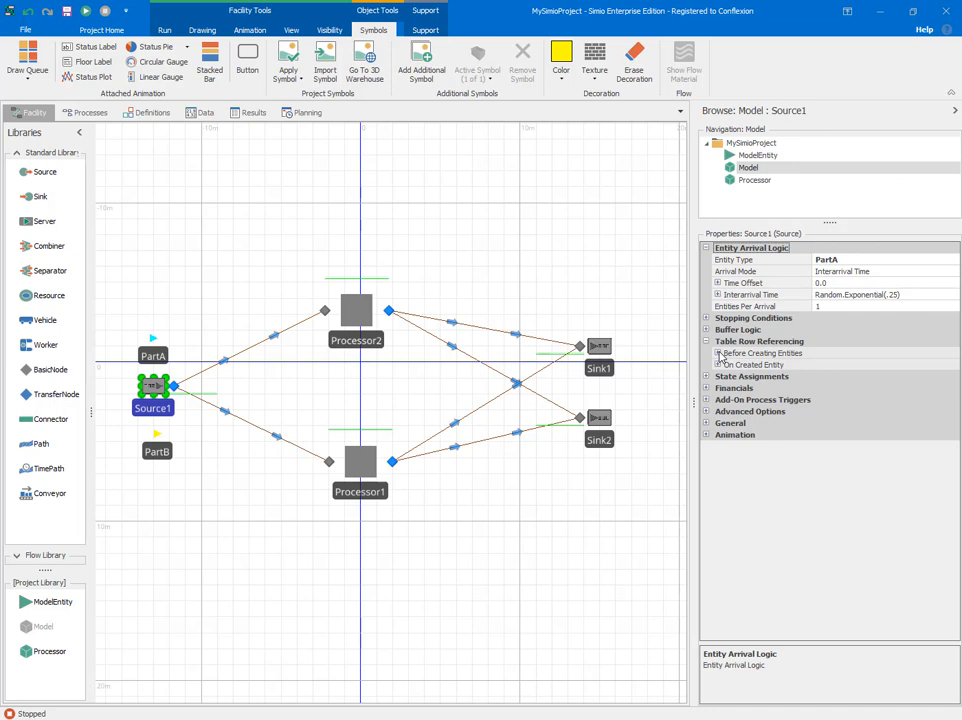
click(718, 354)
click(820, 377)
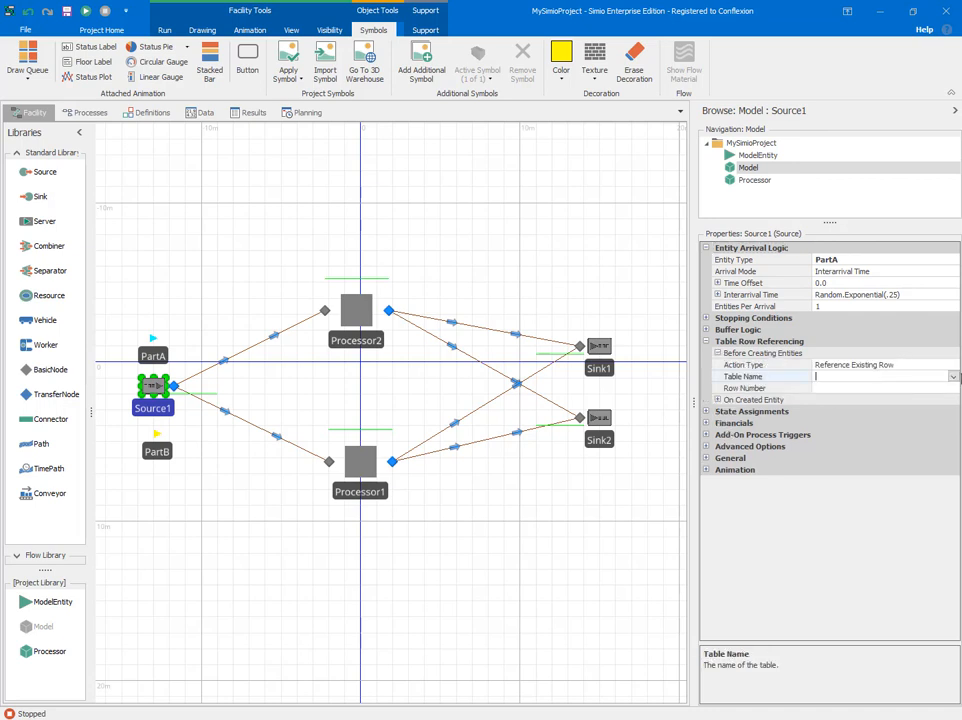
click(954, 377)
click(845, 412)
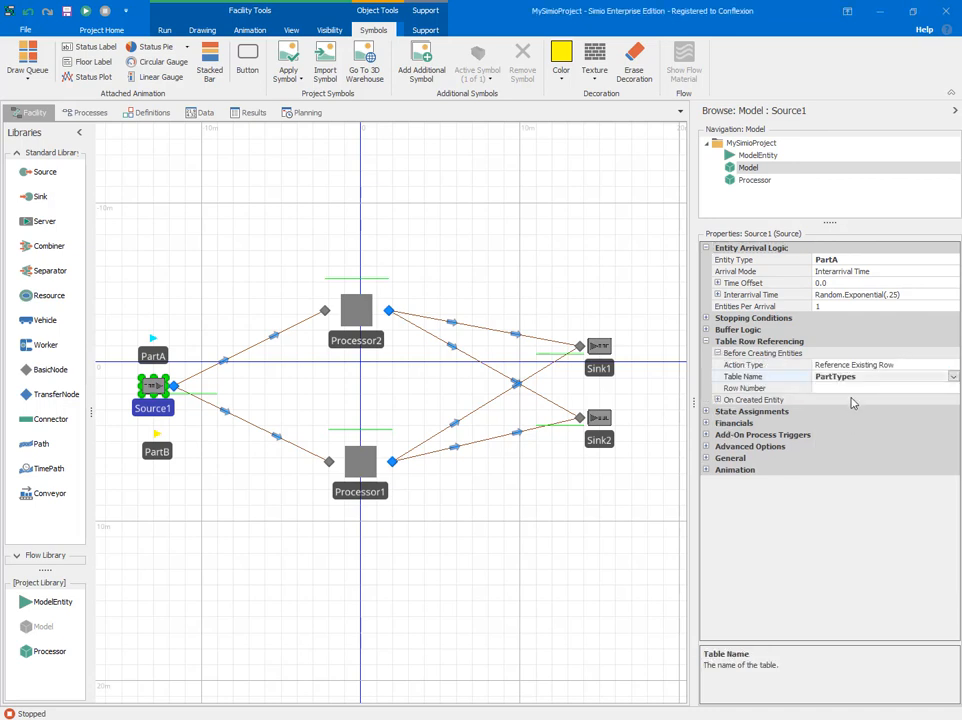
Step: Set Source1's table row number to PartTypes.Mix.RandomRow and its entity type to PartTypes.PartType
click(846, 389)
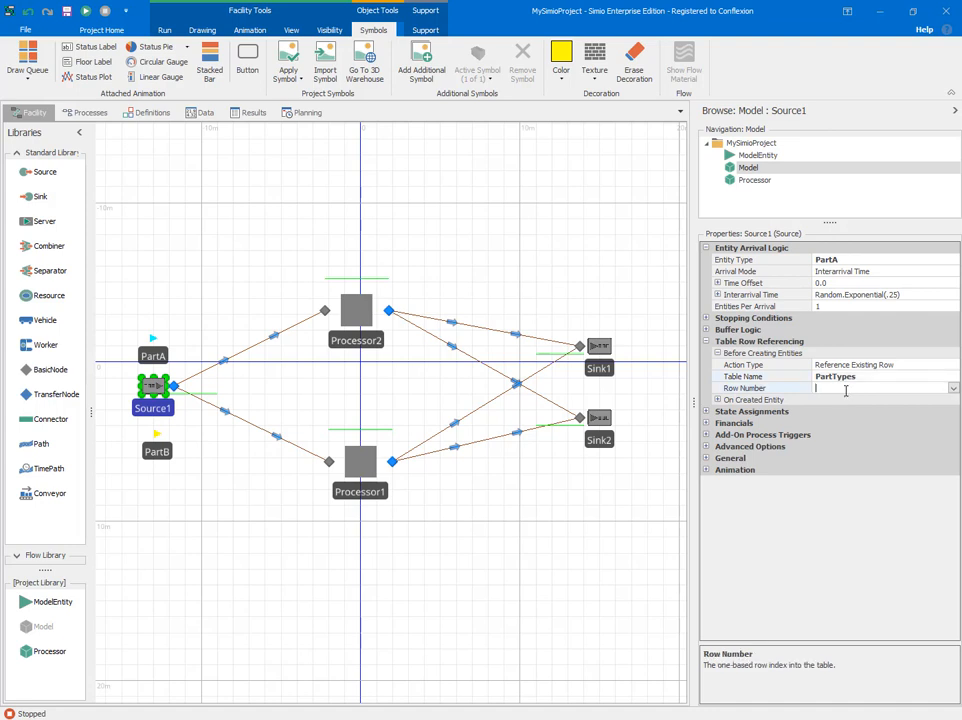
text(PartTypes.Mix.RandomRow)
key(Return)
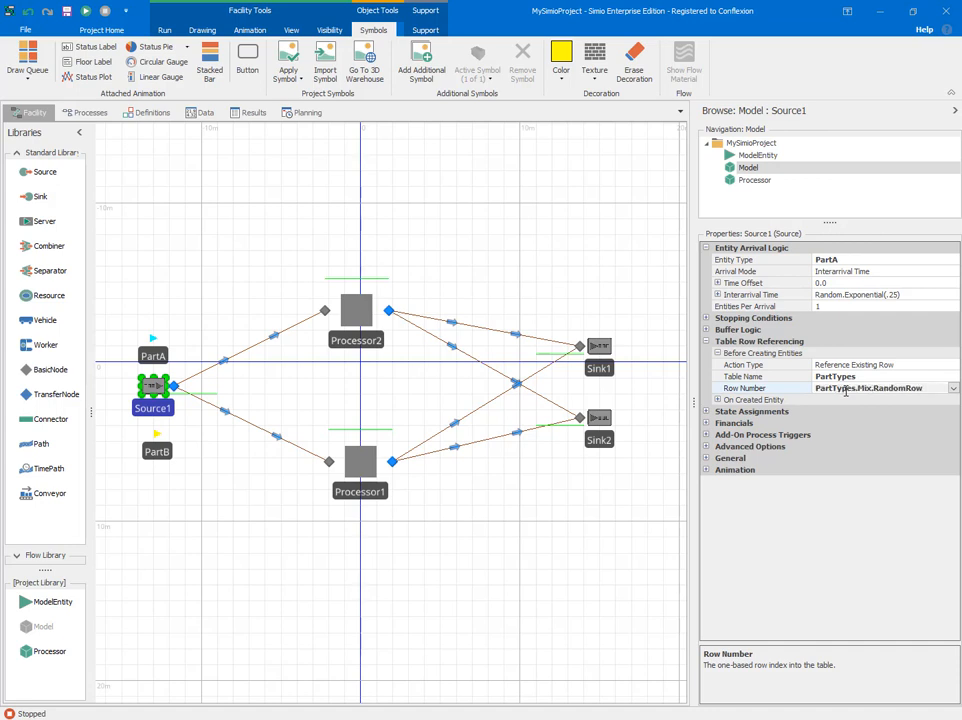
click(849, 260)
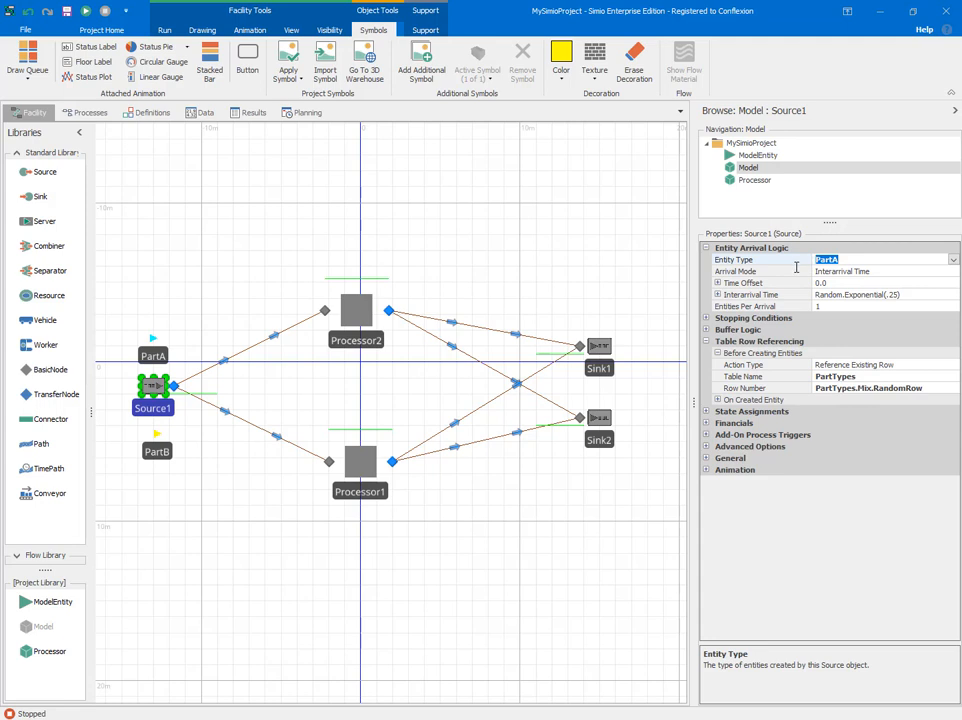
text(PartTypes.PartType)
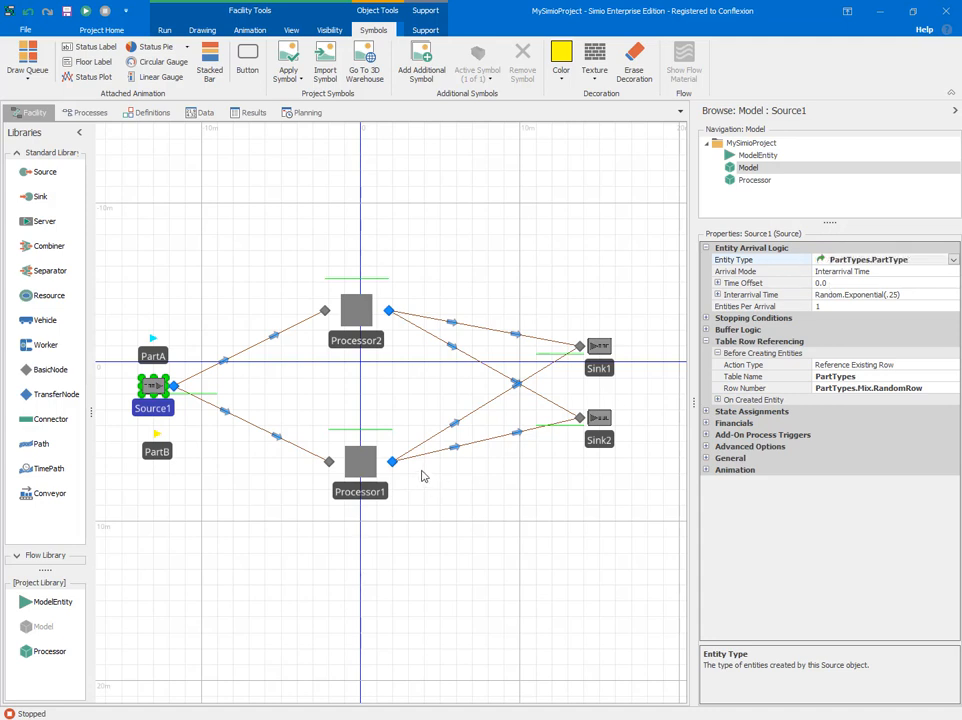
Step: Reposition the PartB entity directly beneath Source1, in line with PartA
drag(156, 450, 153, 442)
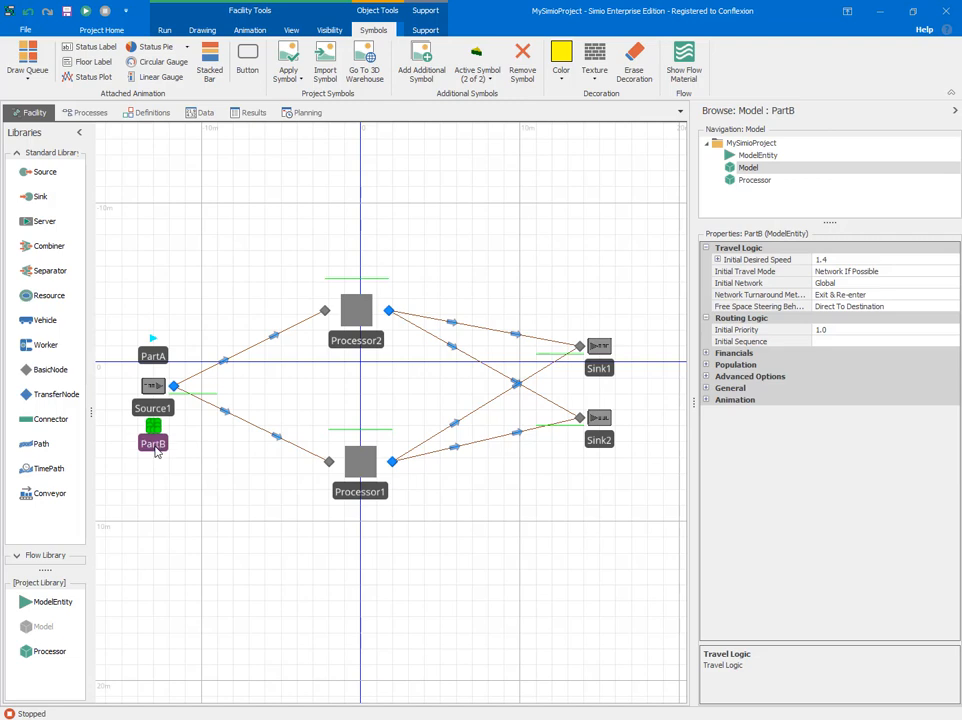
click(187, 467)
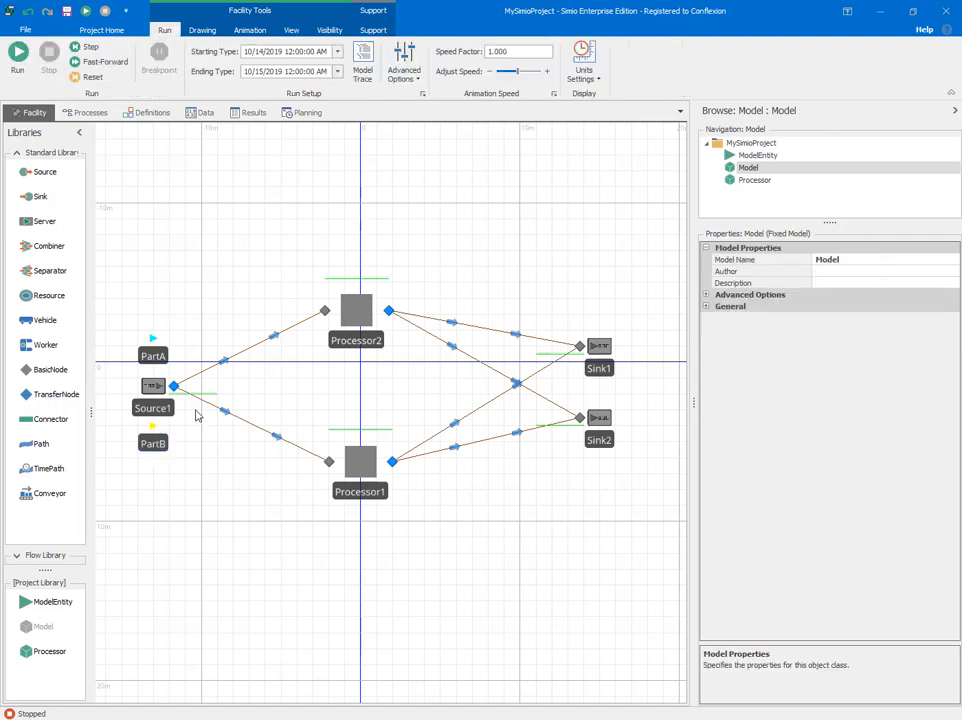
drag(213, 448, 214, 445)
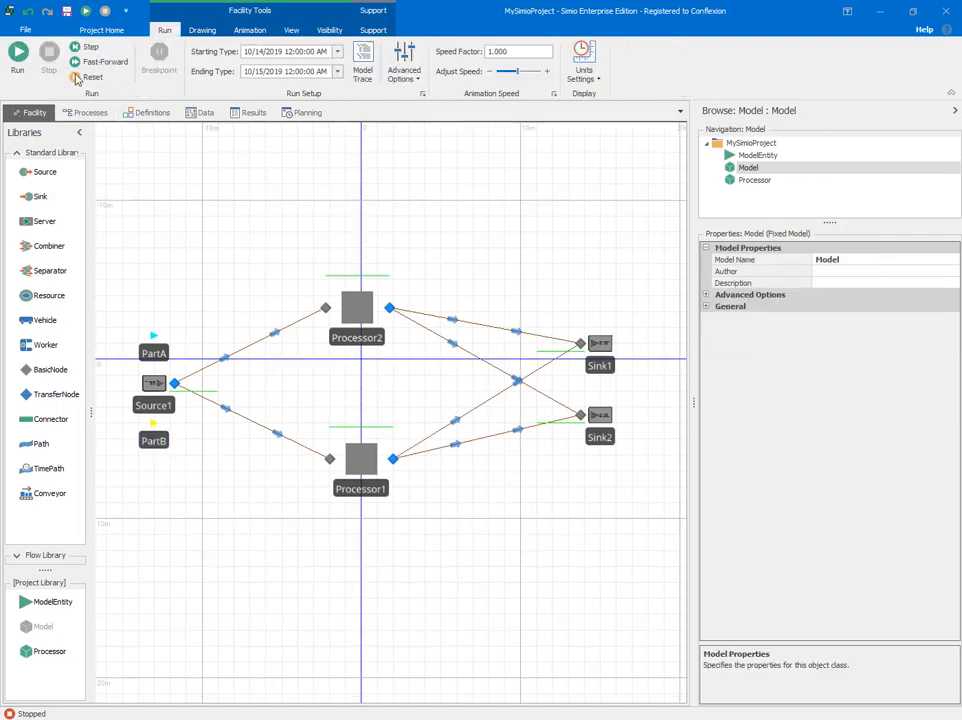
Step: Run the model to watch how the parts travel to the processors and sinks, and stop the run
click(18, 52)
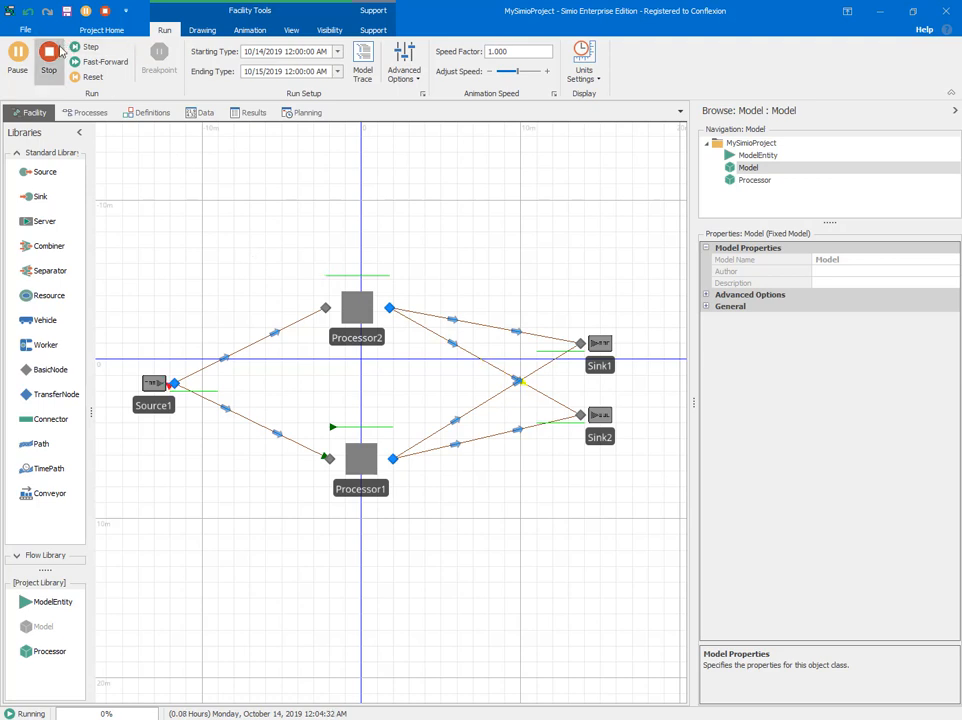
click(49, 52)
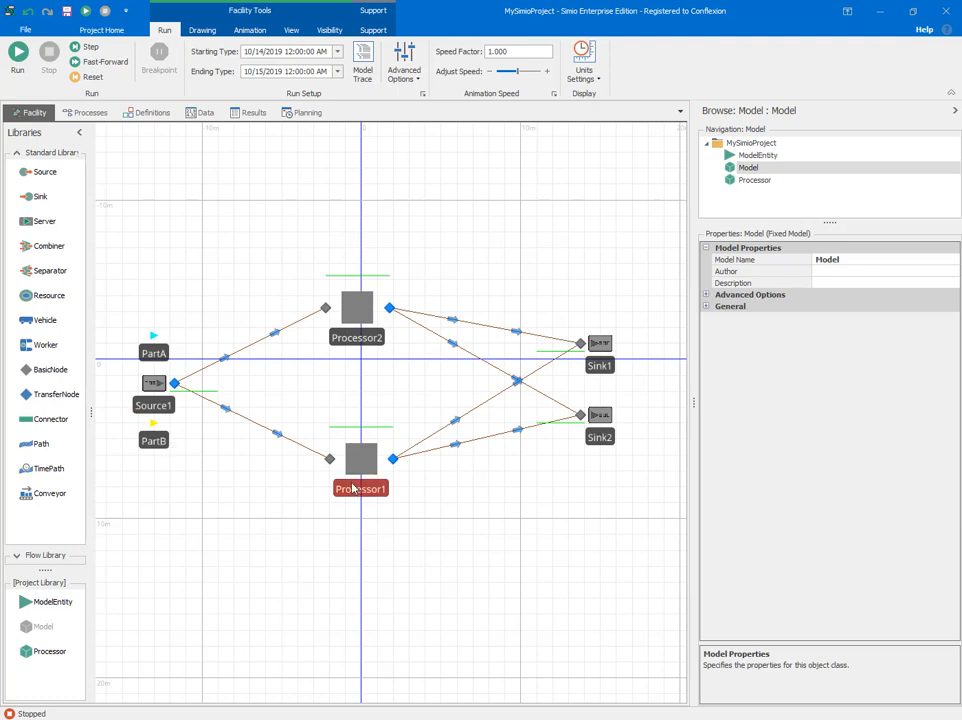
Step: Set the selection weight to Is.PartA on the path from Source1 to Processor2 and Is.PartB on the path to Processor1
click(243, 350)
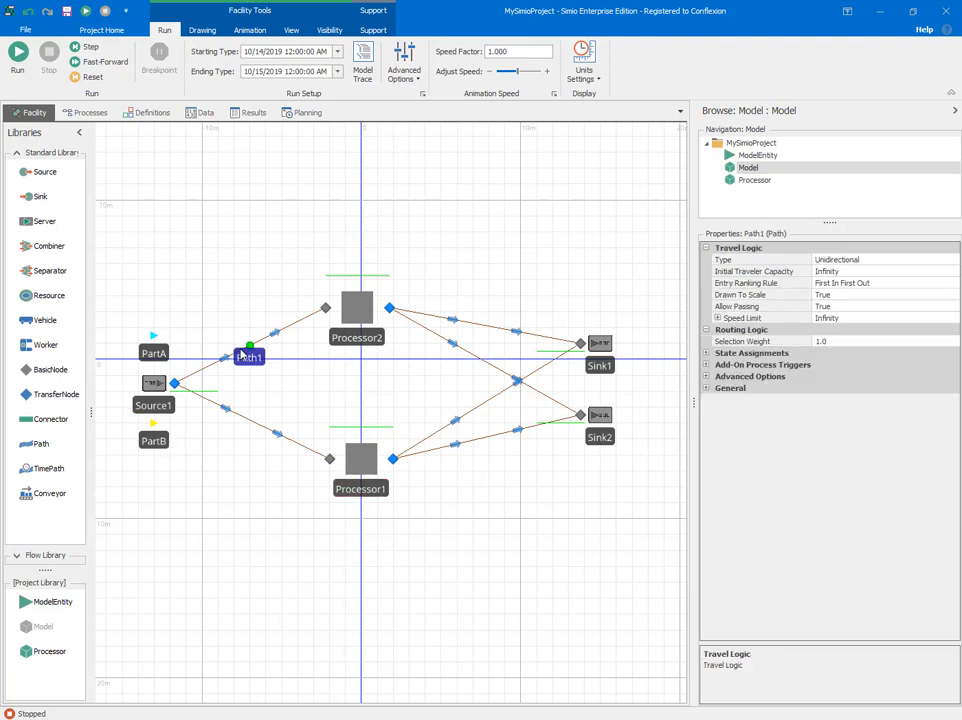
click(860, 341)
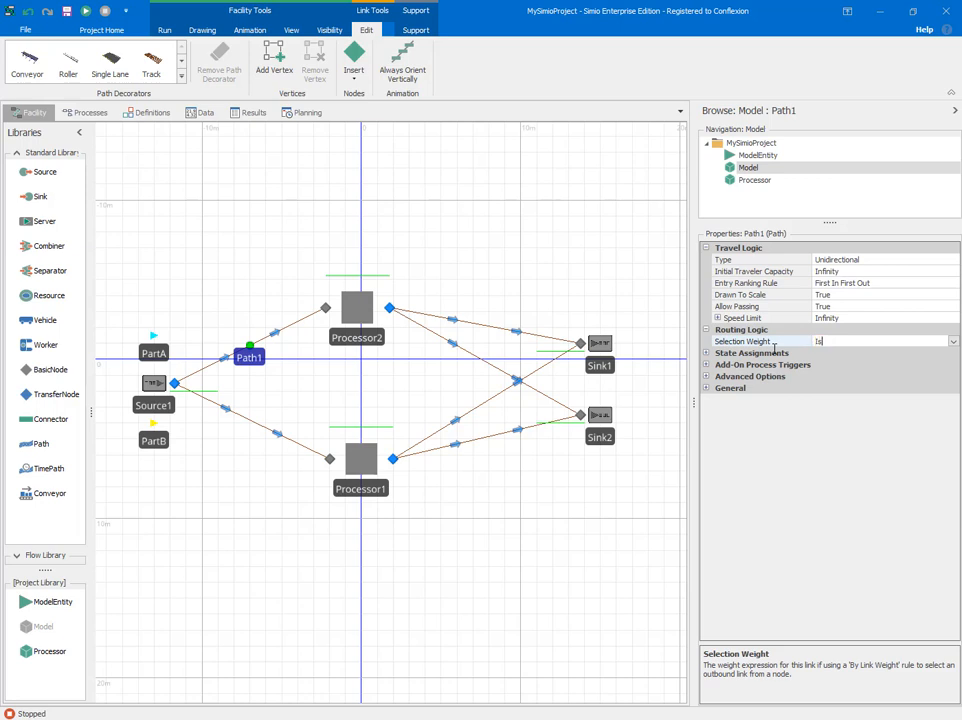
text(Is.PartA)
key(Return)
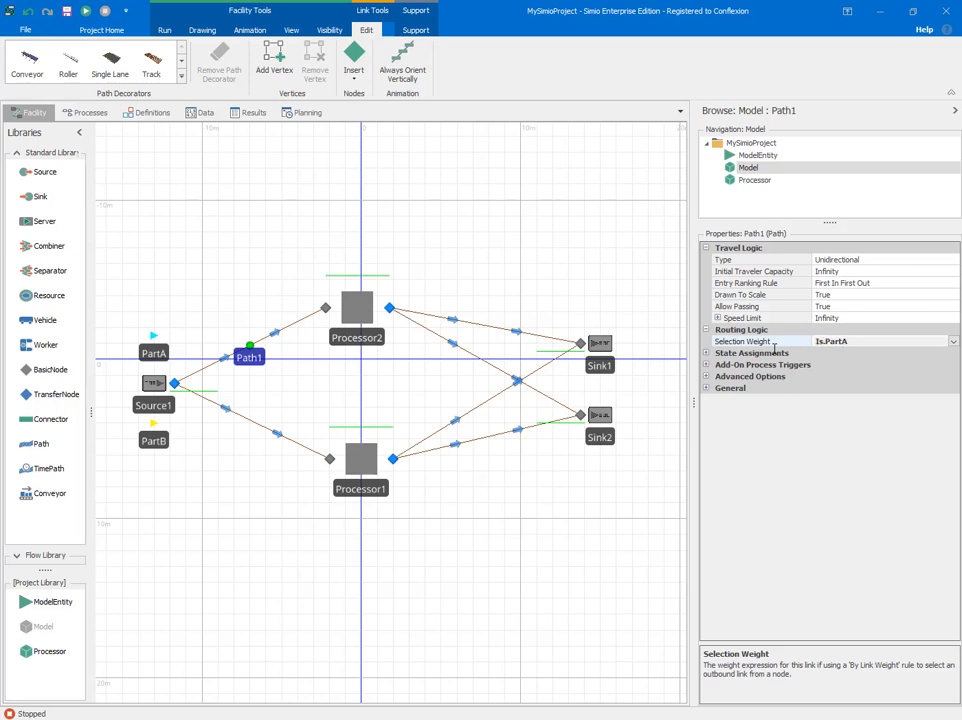
click(255, 424)
click(803, 343)
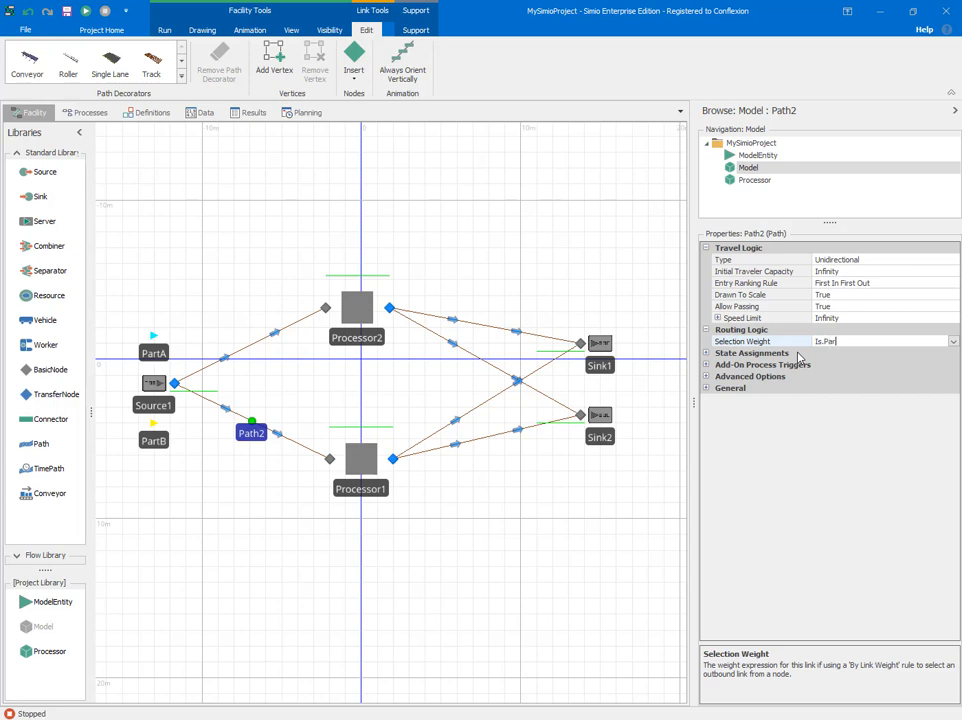
key(Return)
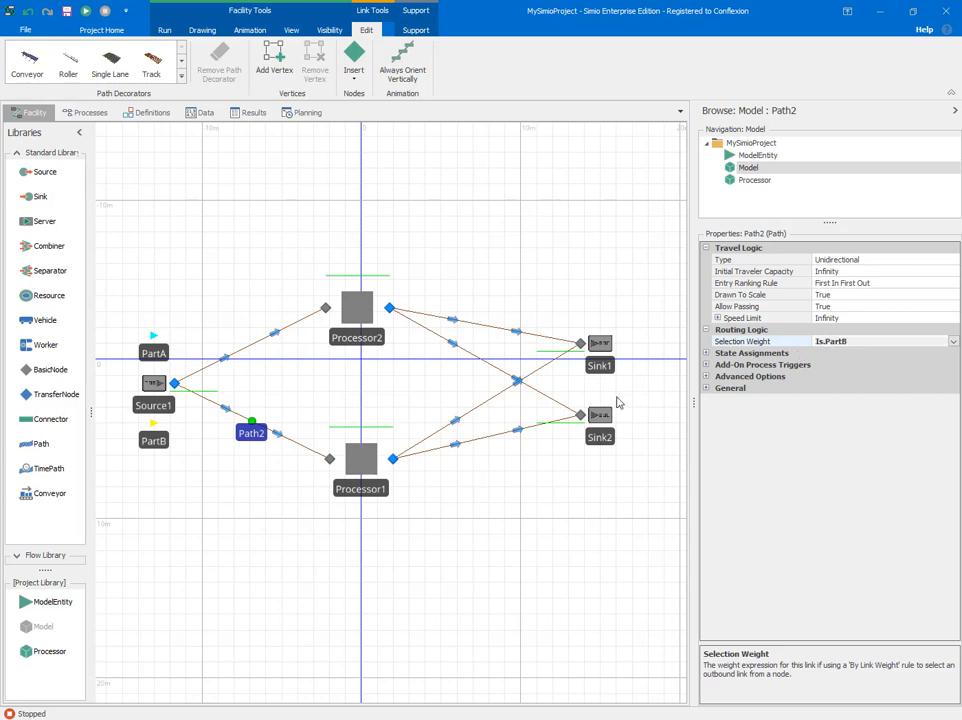
click(565, 488)
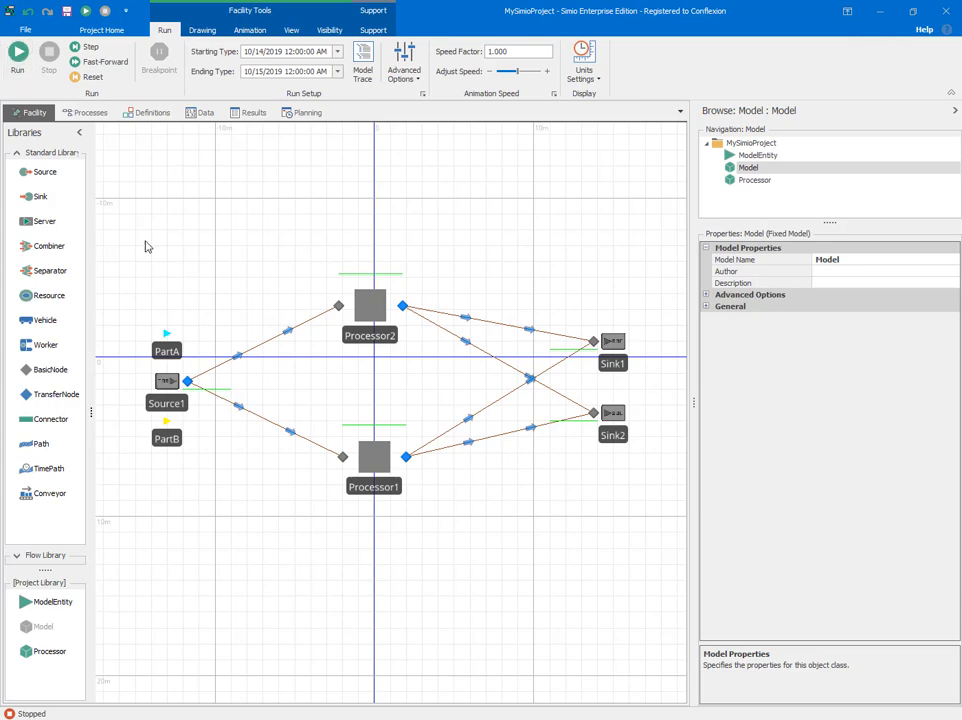
Step: Set Allow Passing to False for both paths leaving Source1, Path1 and Path2
click(265, 342)
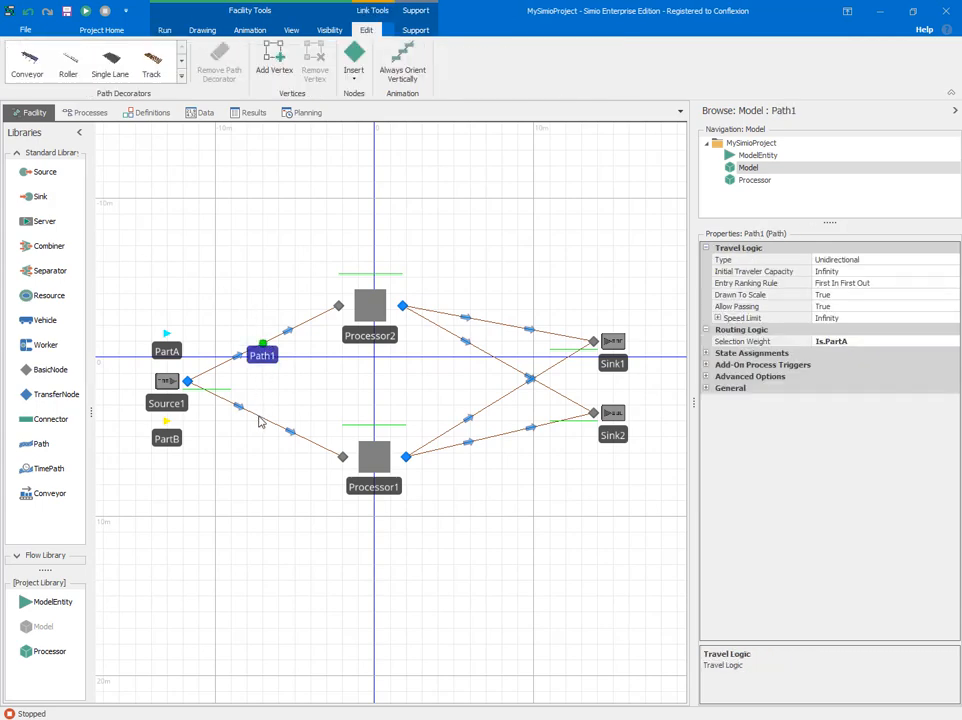
ctrl+click(258, 421)
click(855, 308)
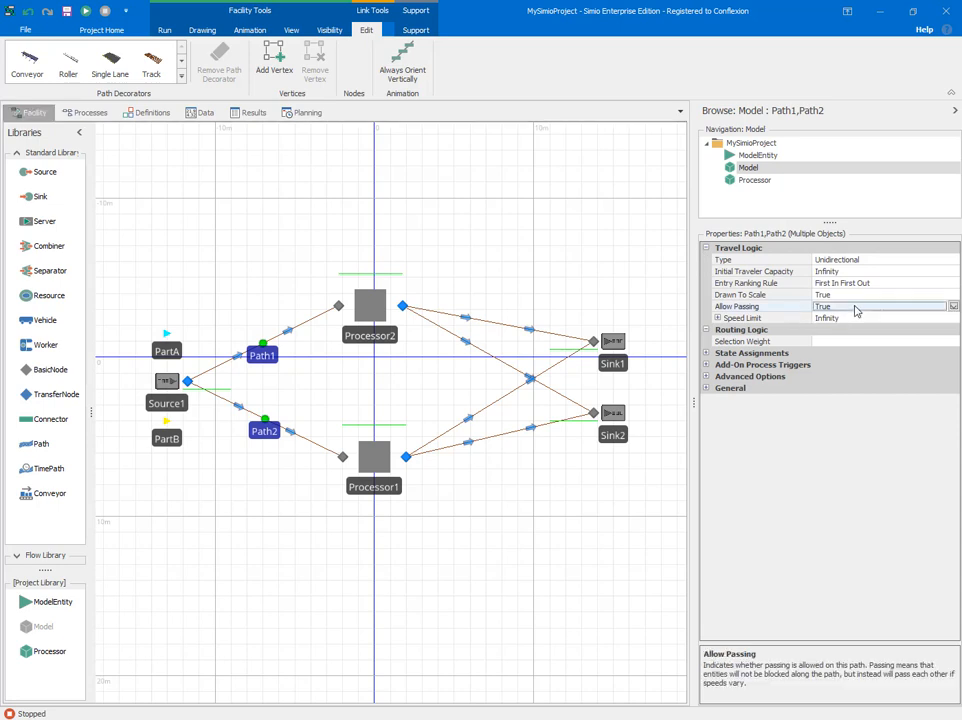
click(953, 306)
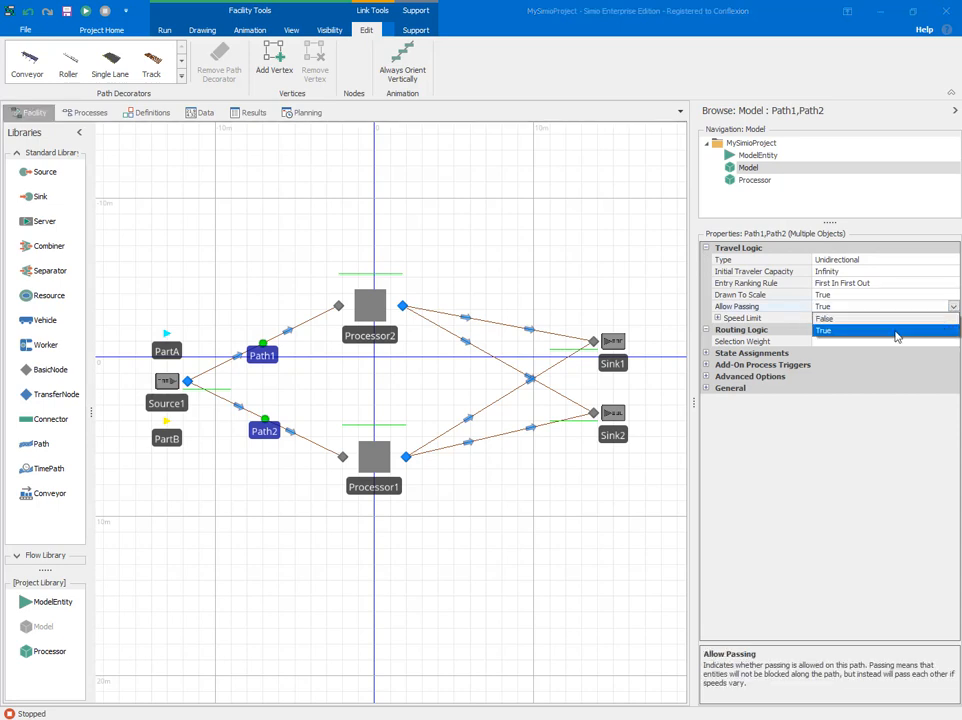
click(844, 319)
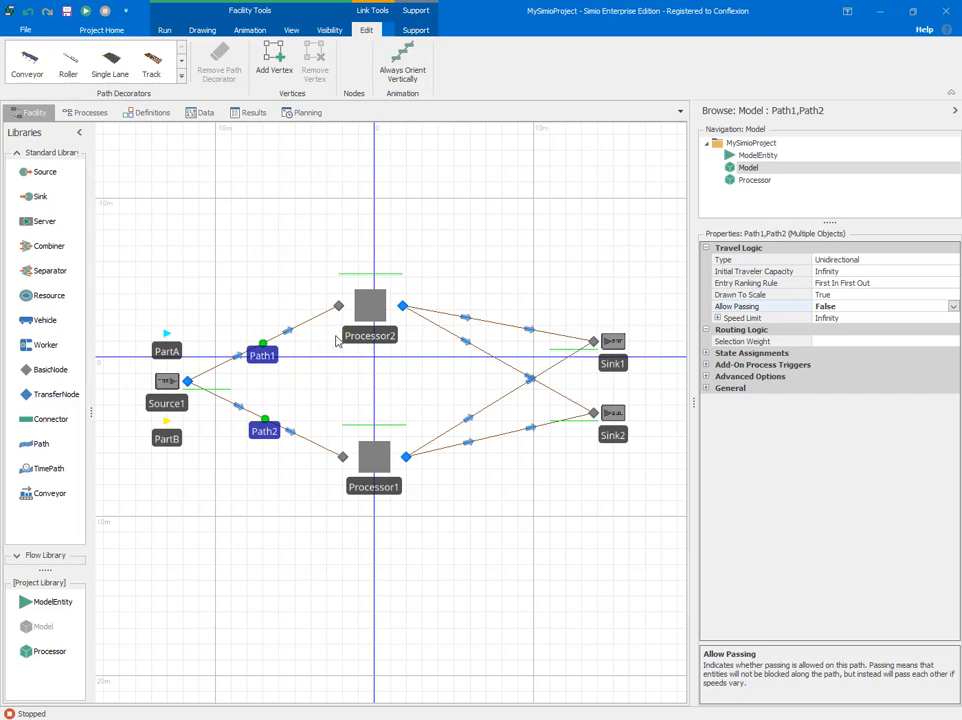
click(250, 243)
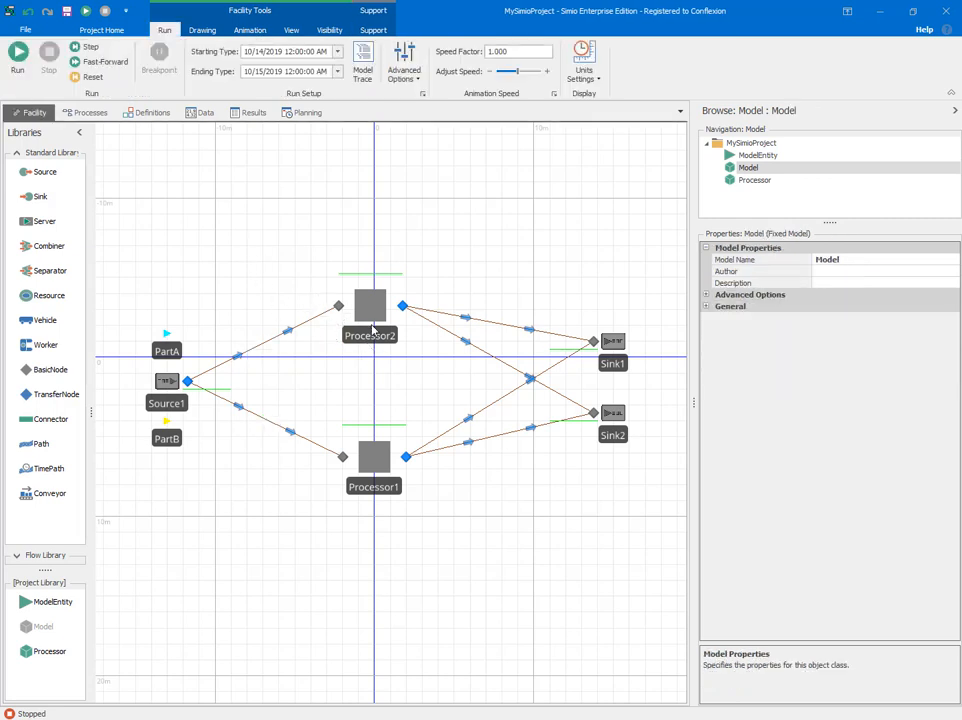
Step: Run the model to check the part routing with passing disallowed, and stop the run
click(18, 55)
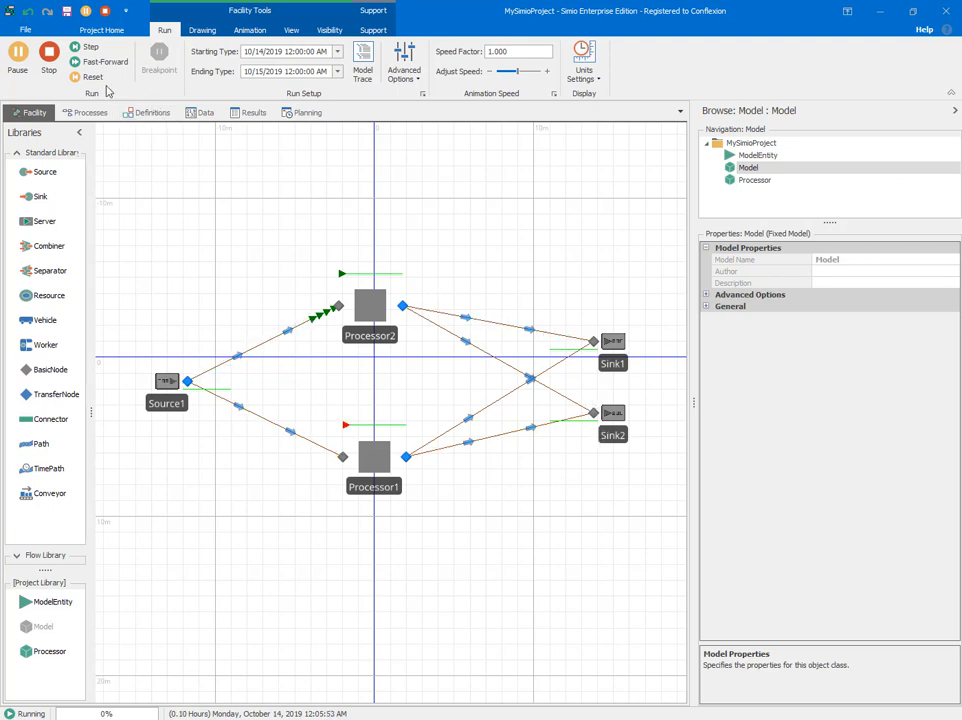
click(49, 52)
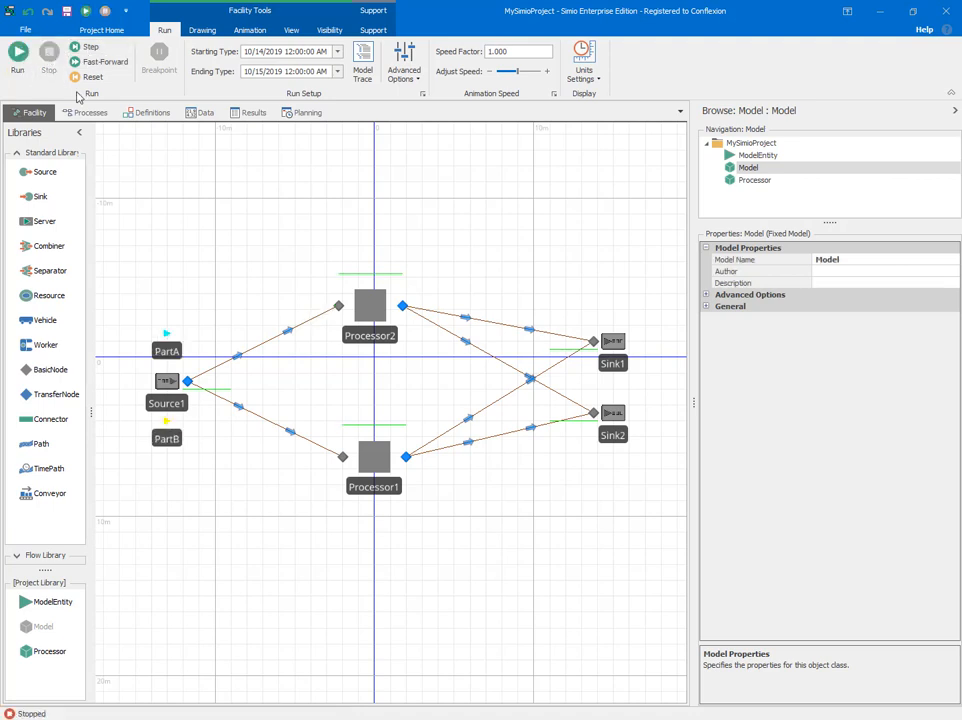
Step: Swap the link weights by setting Path1's selection weight to Is.PartB and Path2's to Is.PartA
click(254, 349)
click(864, 342)
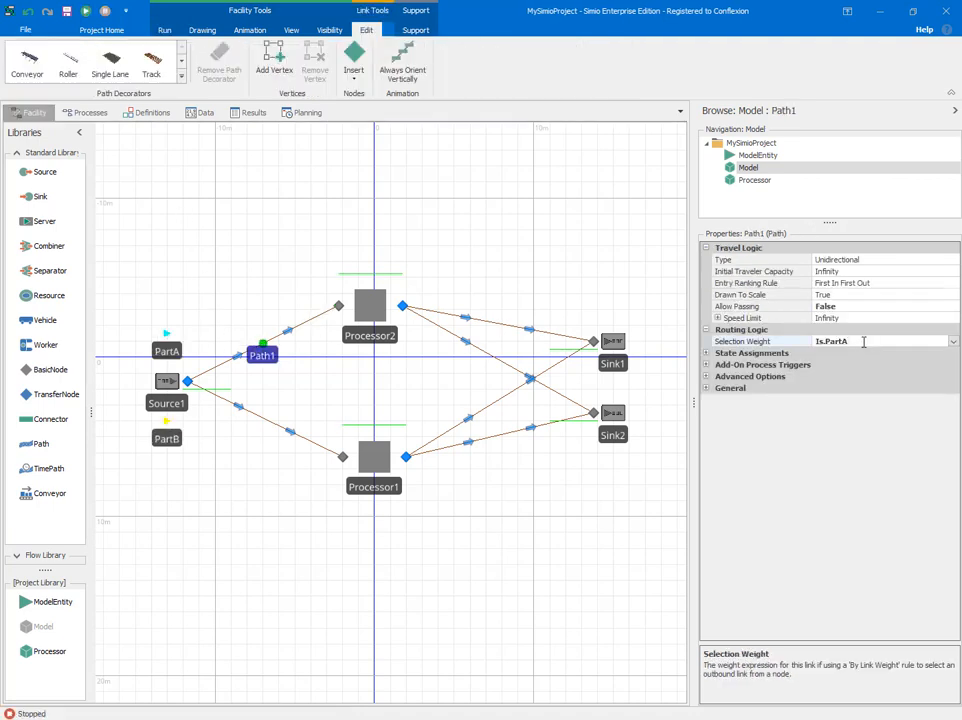
text(B)
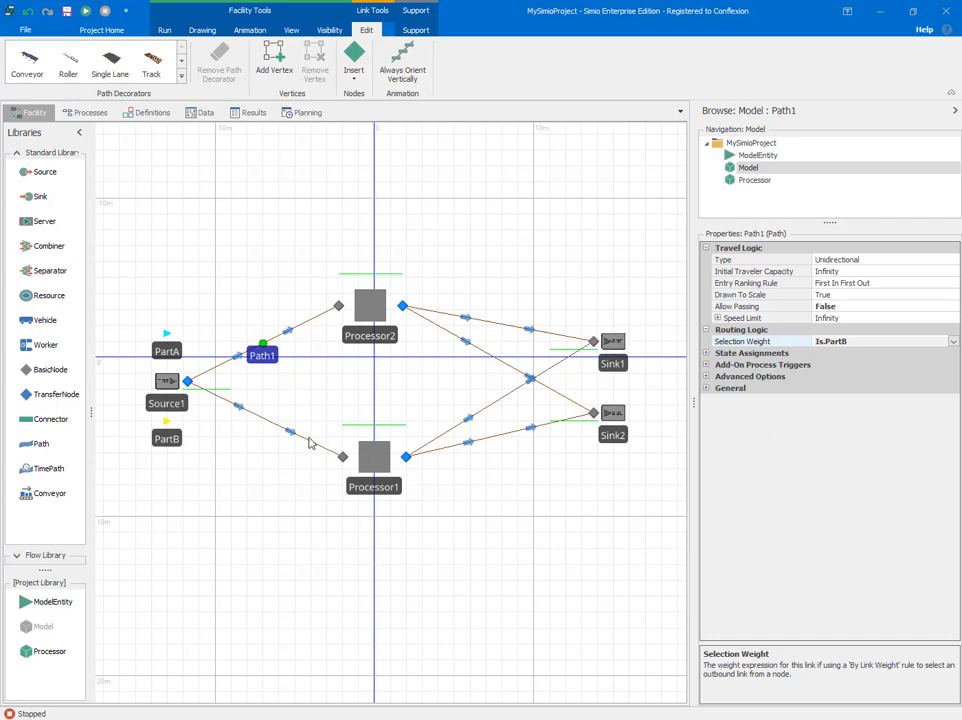
click(263, 428)
click(882, 342)
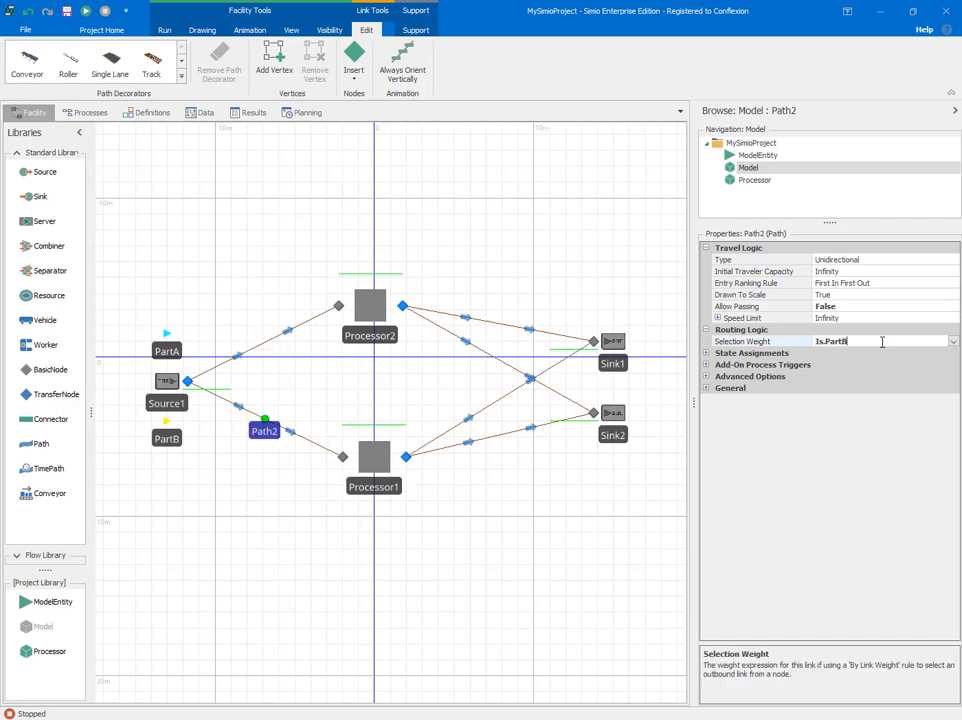
text(A)
key(Return)
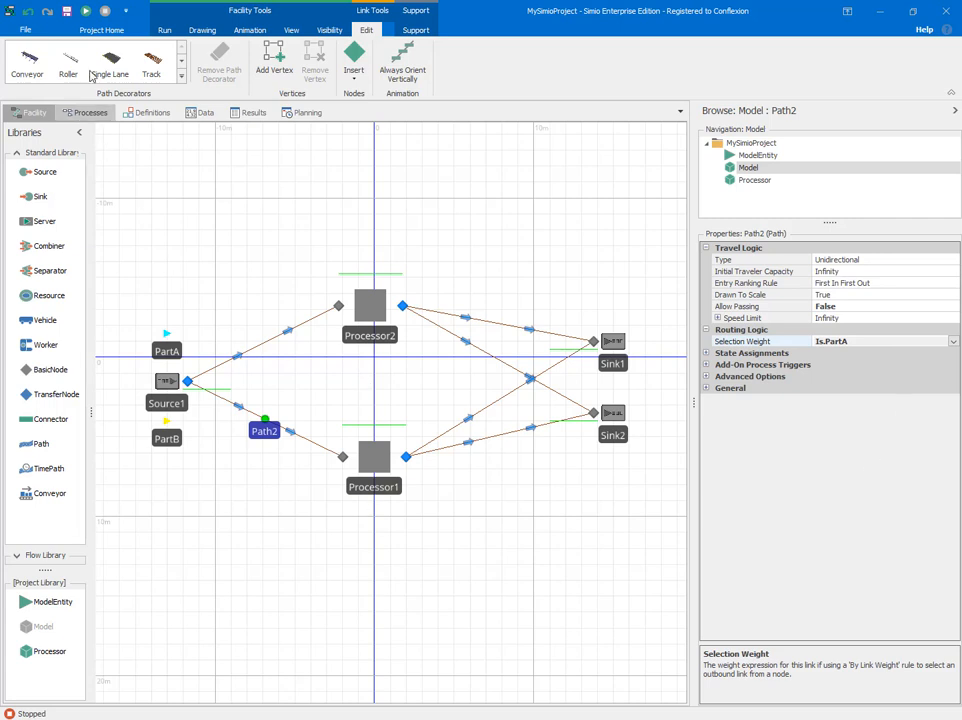
Step: Run the model to check the swapped routing, stop it, and switch to the slide presentation
click(85, 11)
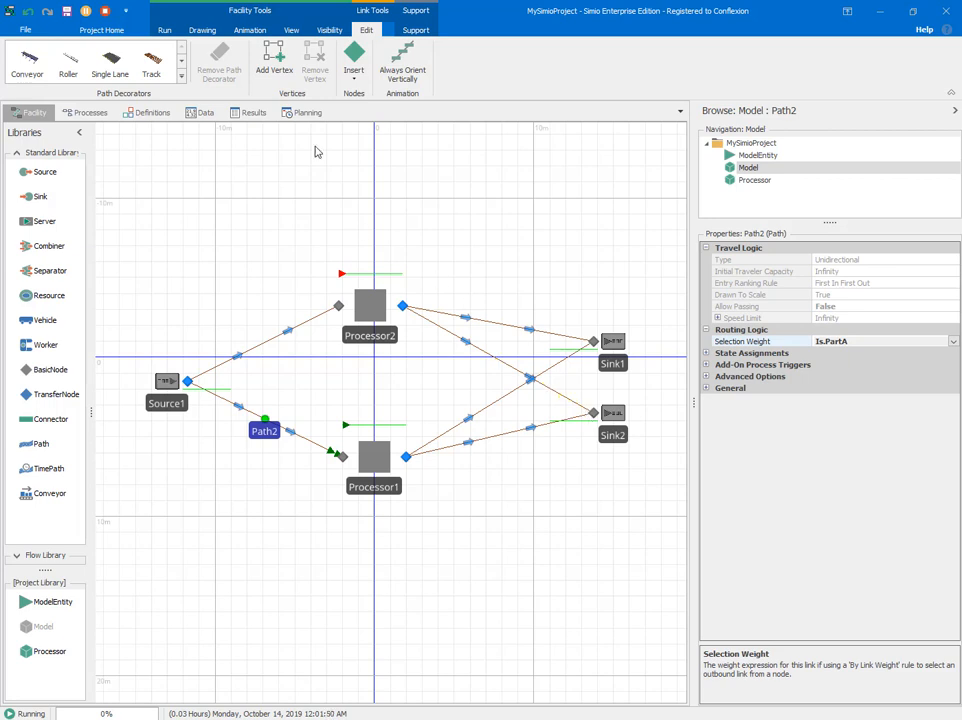
click(107, 12)
key(alt+Tab)
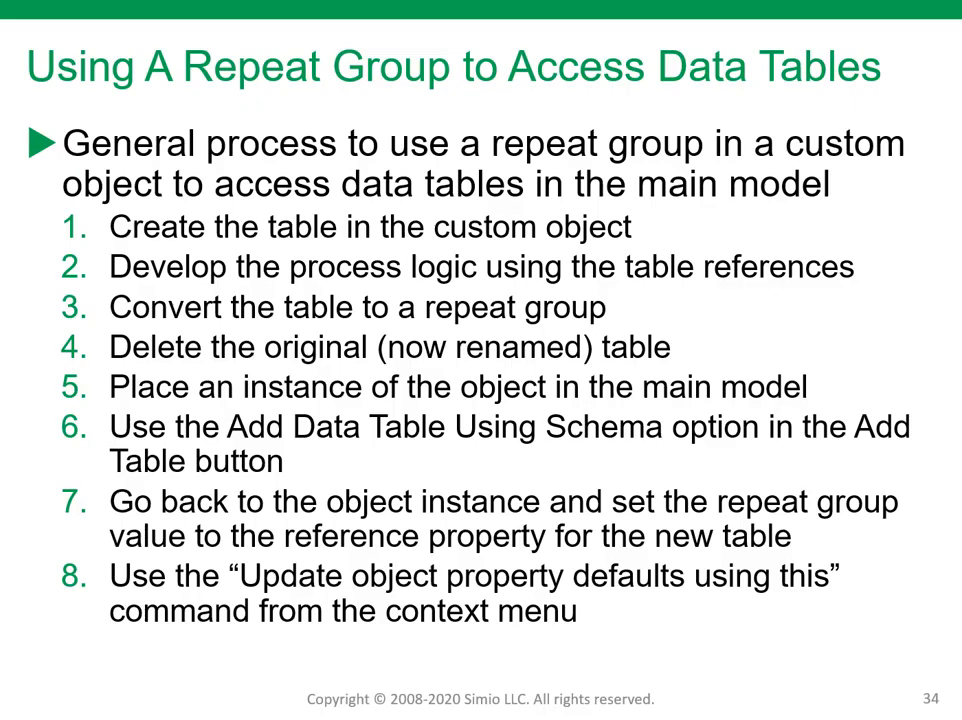